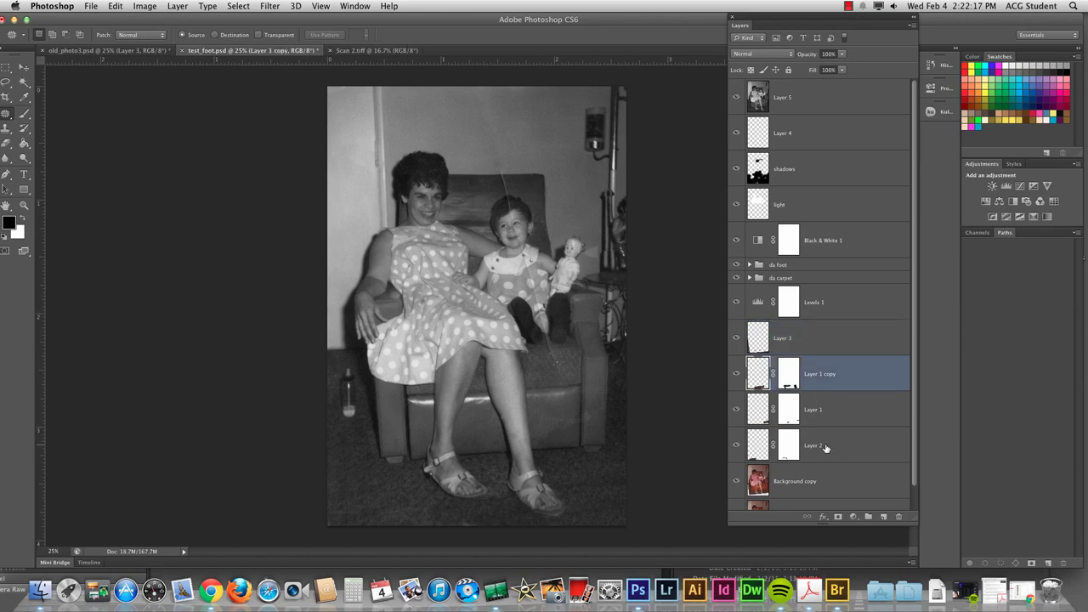
Step: Move Layer 1 copy, Layer 1 and Layer 2 into the "da carpet" group
left_click(825, 445, "shift")
left_click_drag(824, 378, 824, 277)
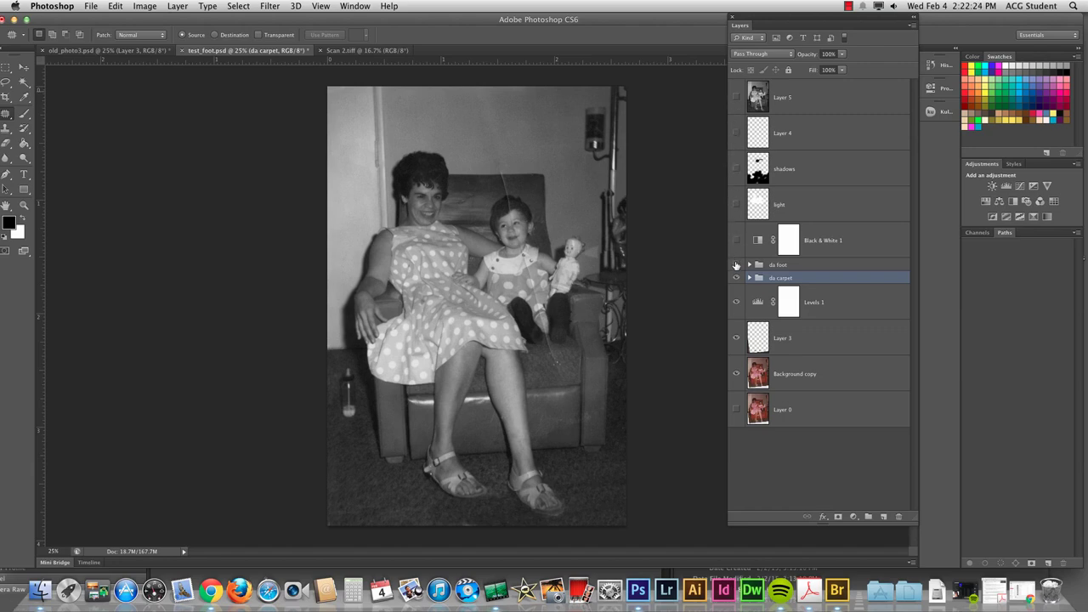
Step: Compare the original scan with the retouched photo by hiding the layers and showing them again from Background copy up to Layer 5
left_click_drag(740, 334, 735, 358)
left_click(735, 278)
left_click(736, 375)
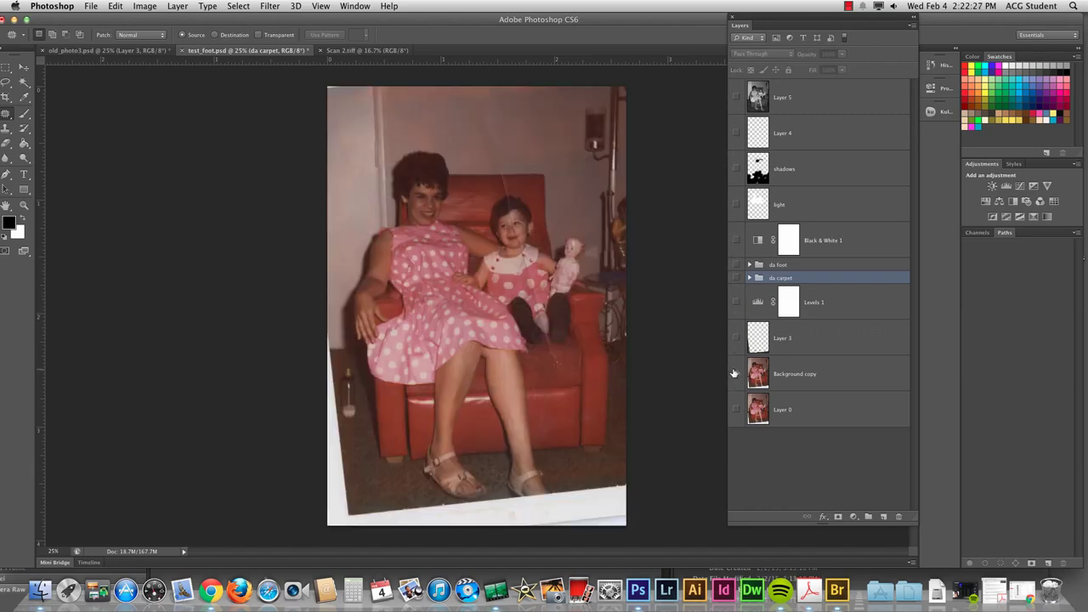
left_click_drag(738, 354, 745, 242)
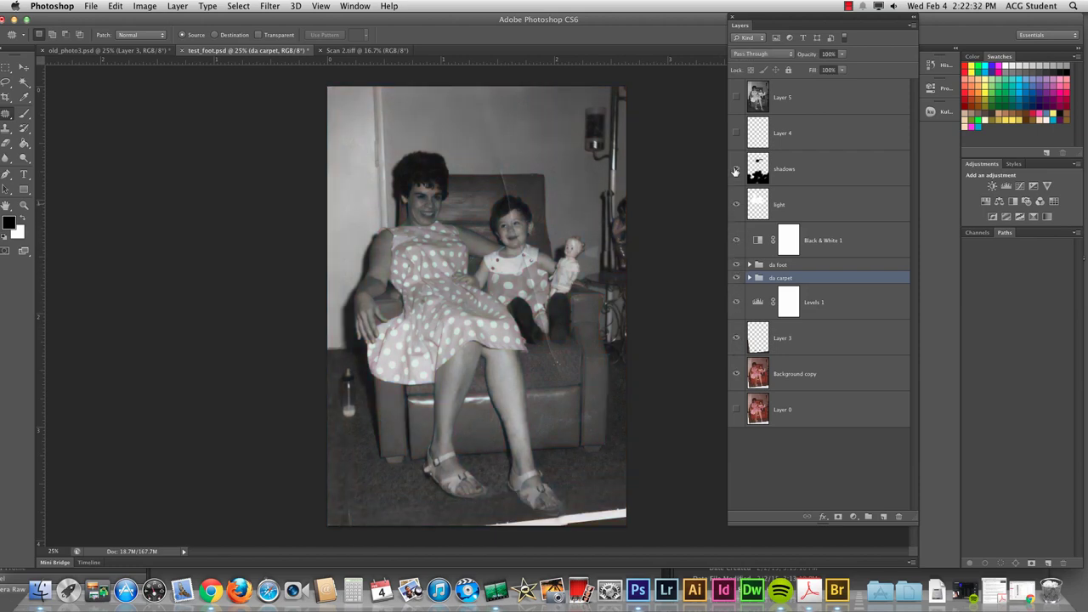
left_click_drag(736, 171, 737, 97)
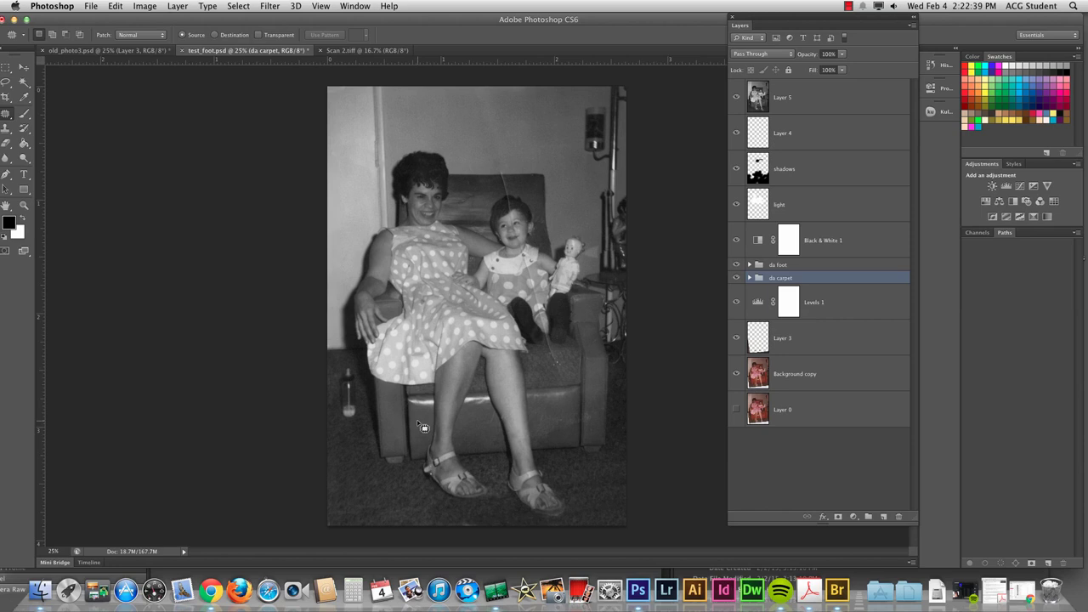
Step: Add a new empty layer above Layer 5 with Normal blending
left_click(808, 104)
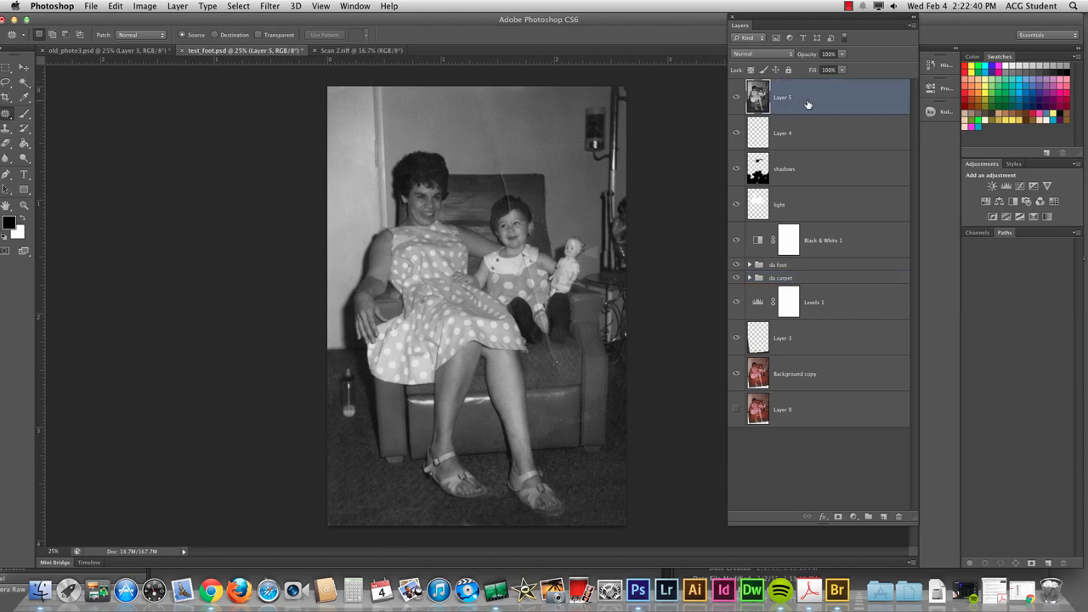
left_click(884, 518)
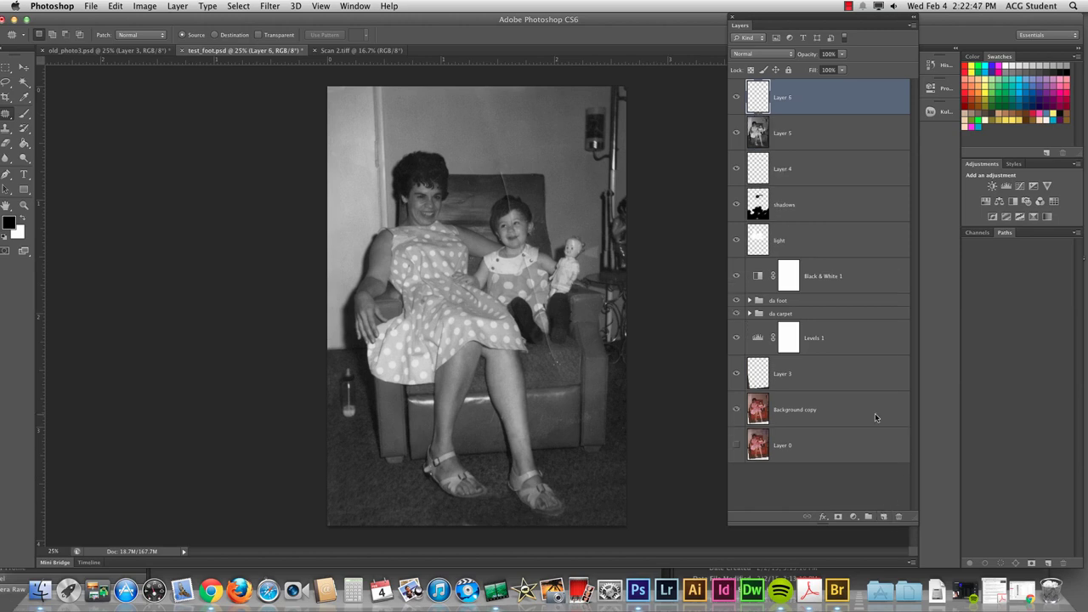
left_click(763, 54)
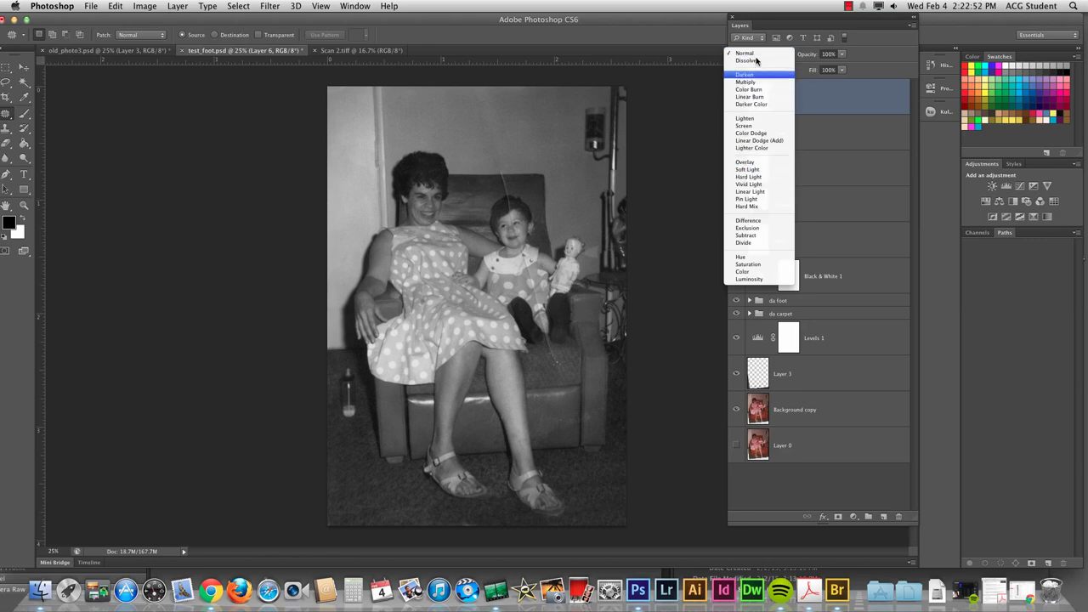
left_click(761, 53)
Step: Open the Kuler extension for choosing color themes
key("super+equal")
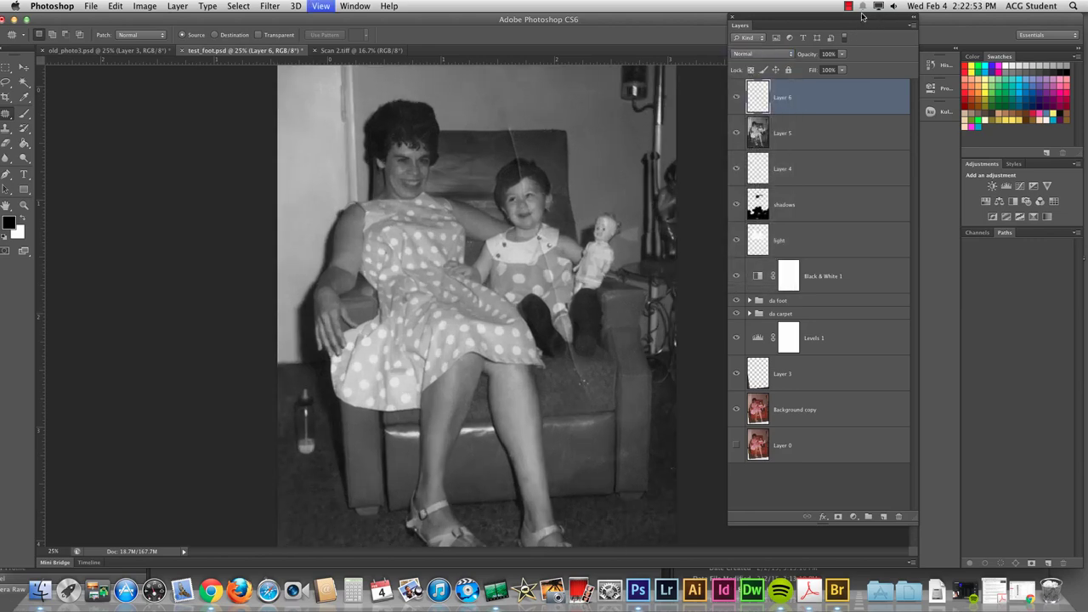
left_click_drag(360, 181, 407, 236)
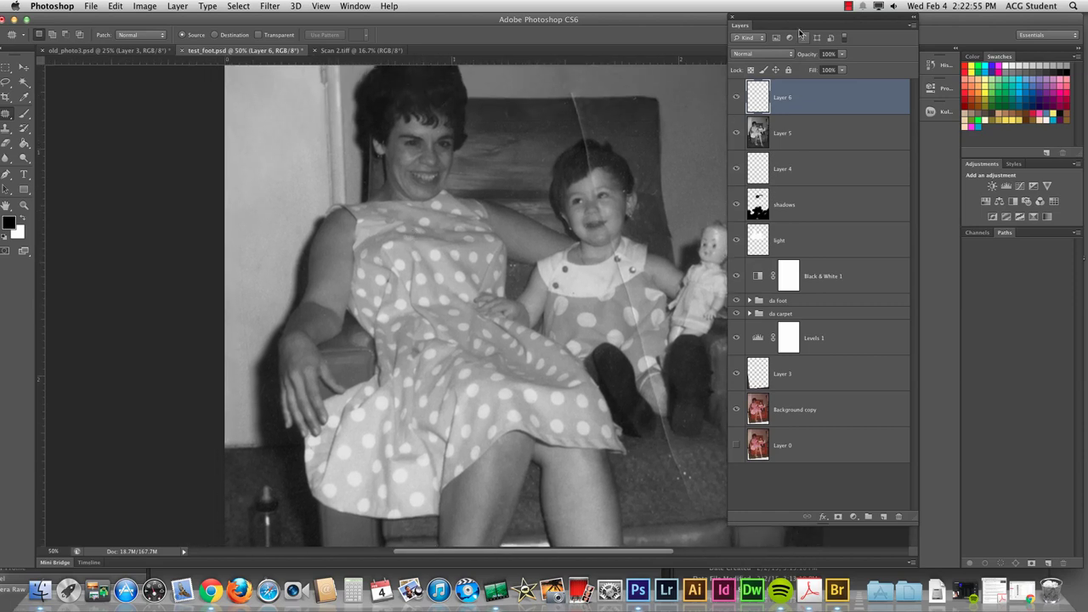
left_click_drag(784, 17, 713, 23)
left_click(355, 6)
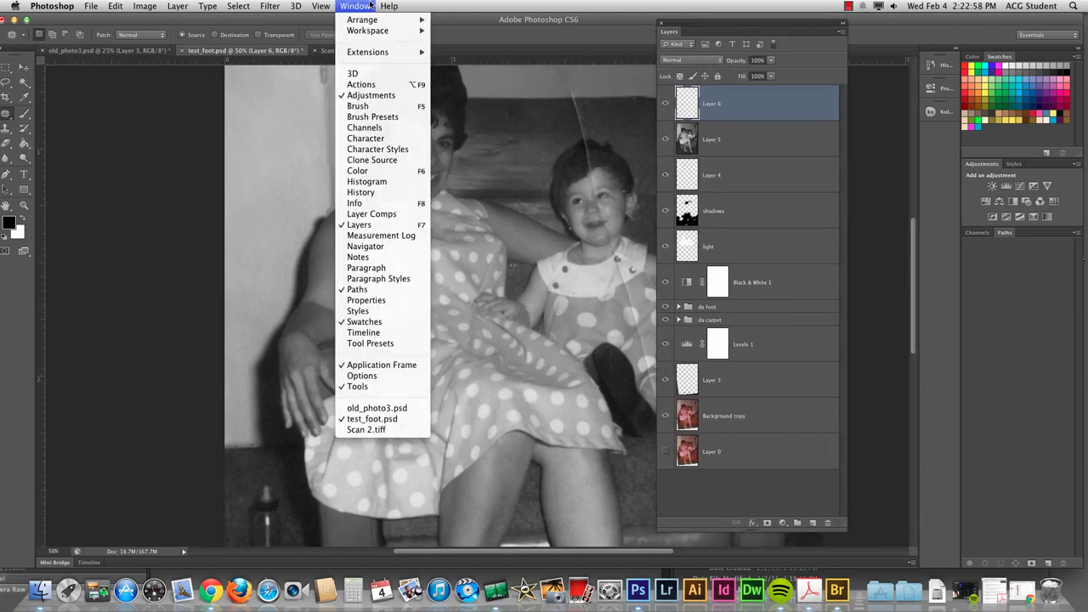
mouse_move(371, 53)
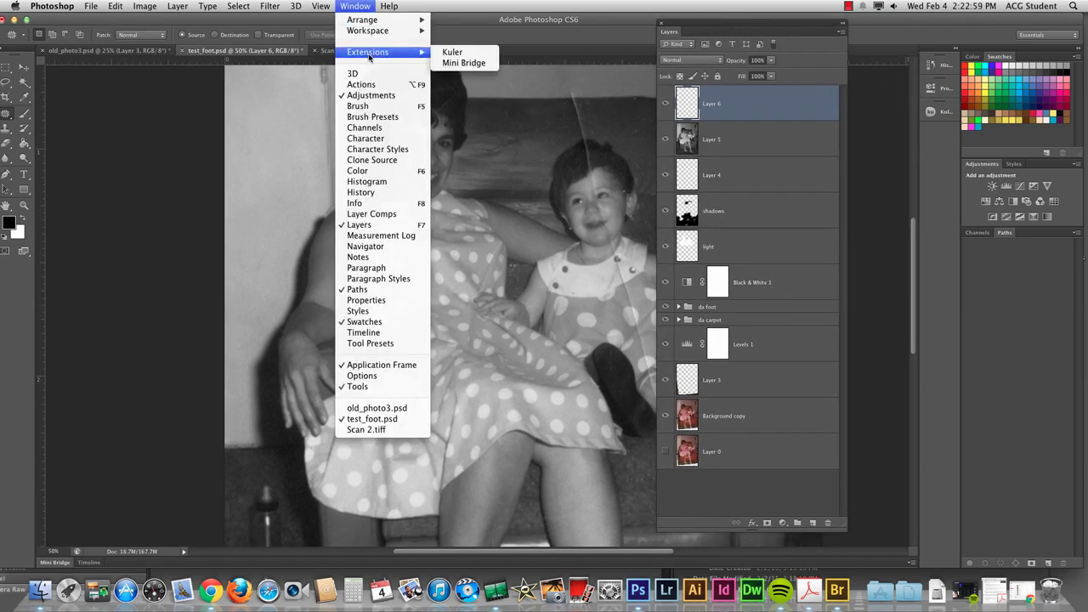
left_click(454, 52)
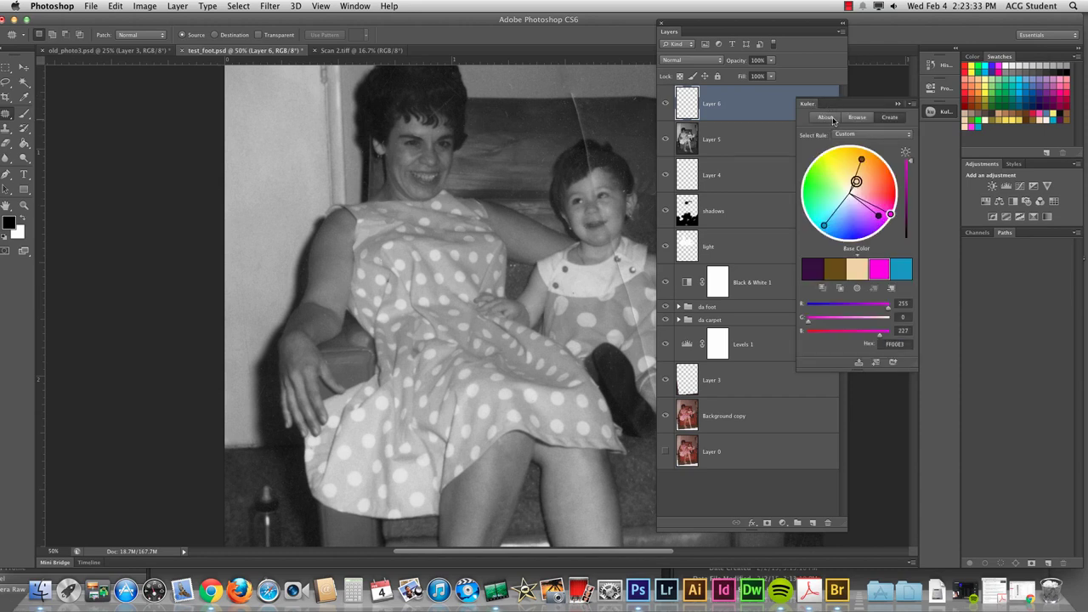
Step: Search the Kuler themes for "pink dresses" in place of the earlier search term
left_click(856, 118)
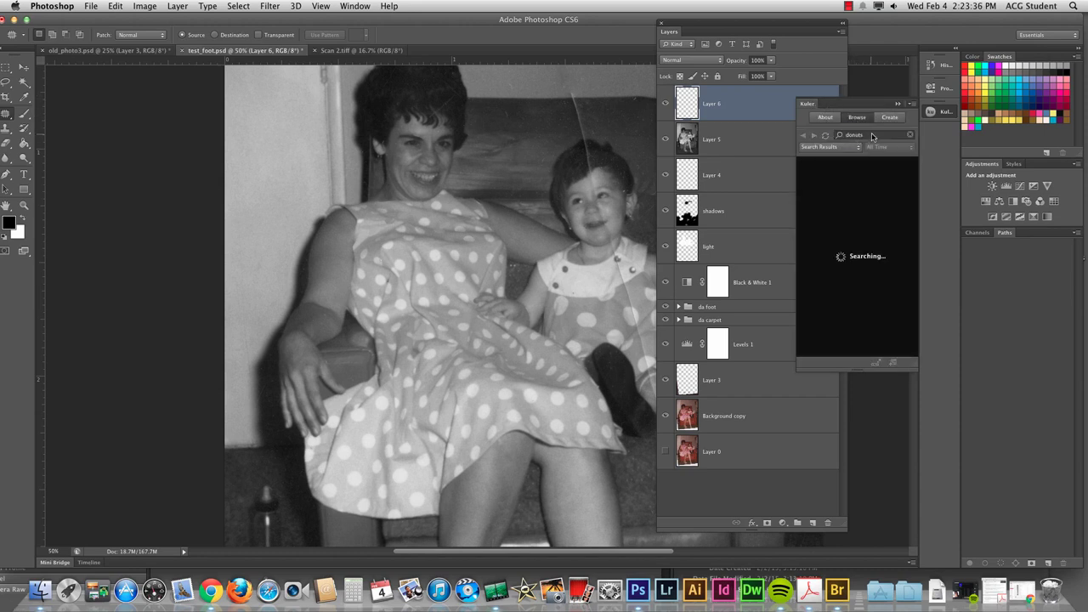
left_click(912, 137)
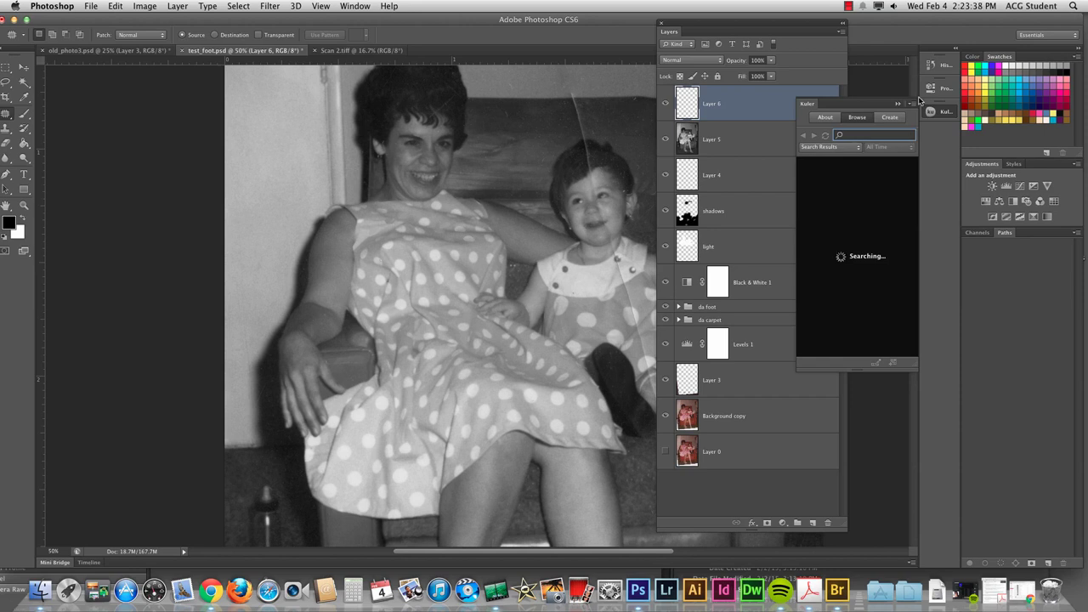
type("pi")
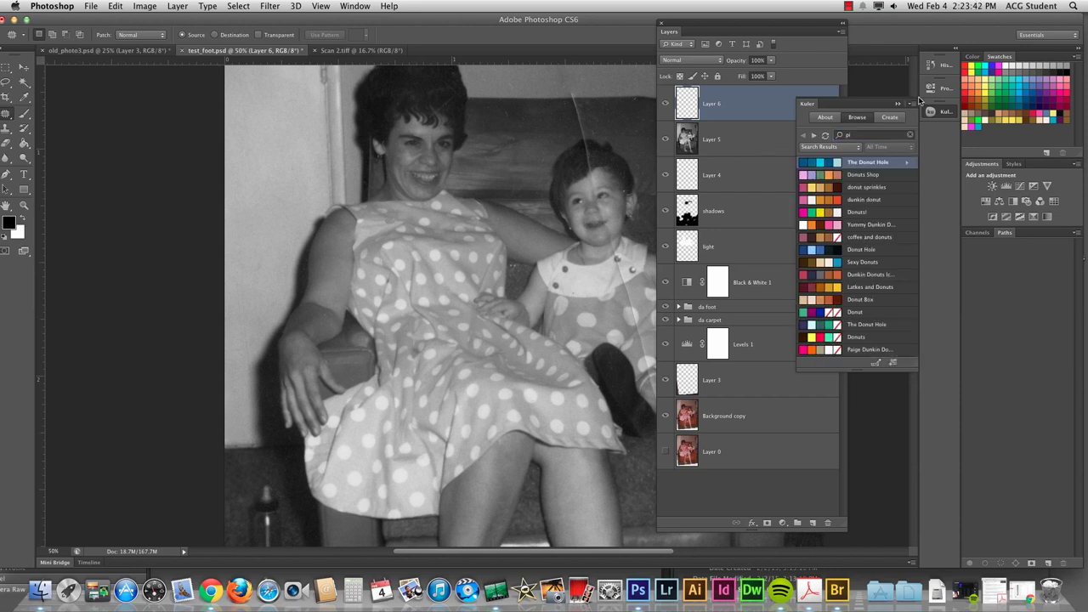
left_click(864, 137)
key("Return")
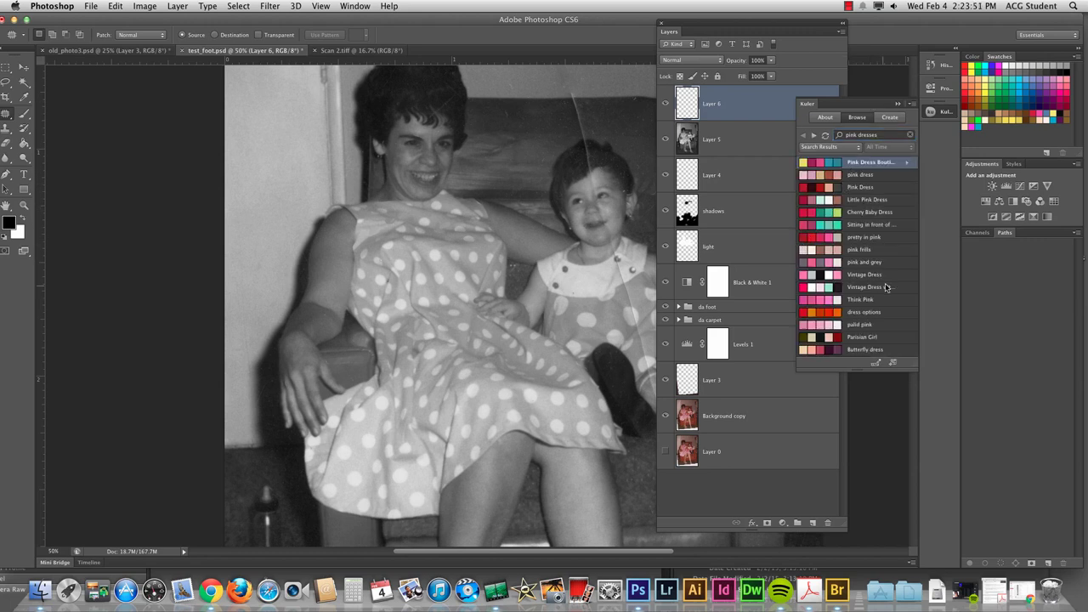
Step: Add the colors of the "pretty in pink" theme to the swatches and put Kuler away
left_click(905, 239)
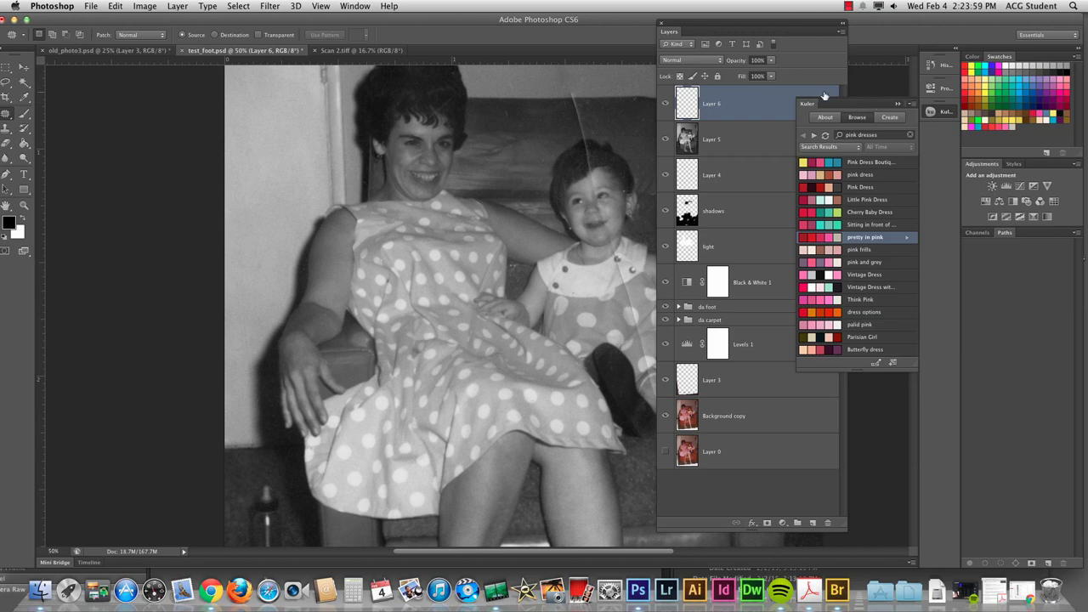
left_click(898, 104)
left_click_drag(772, 25, 847, 30)
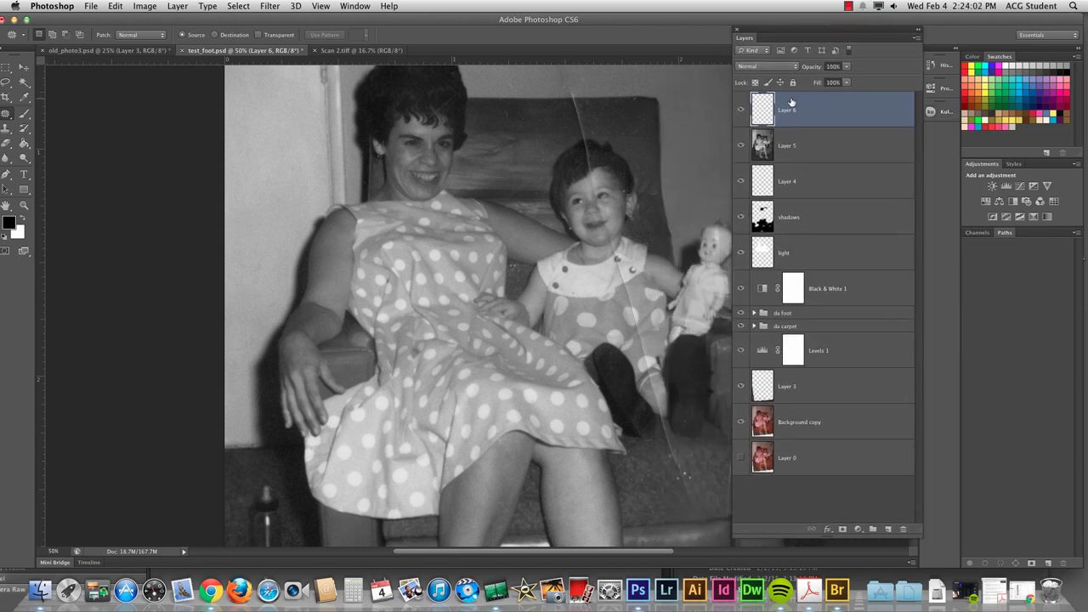
Step: Rename the new empty layer as "paint"
double_click(788, 111)
type("paint")
left_click(126, 19)
left_click_drag(143, 21, 147, 22)
Step: Paint pink from the added theme swatches over the middle of the woman's dress with a 100 px brush
left_click(30, 113)
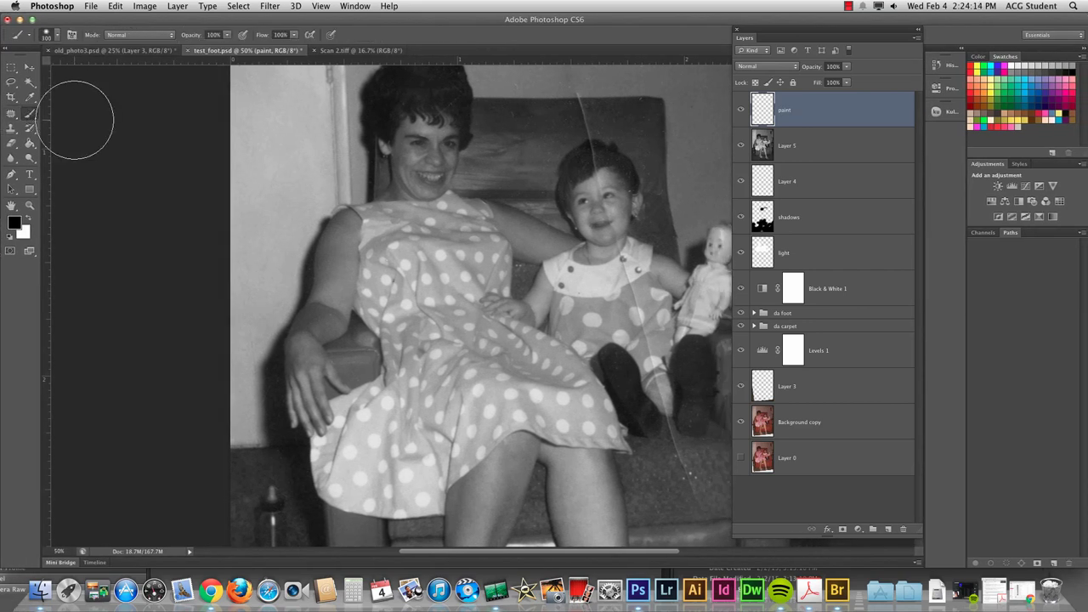
key("super+equal")
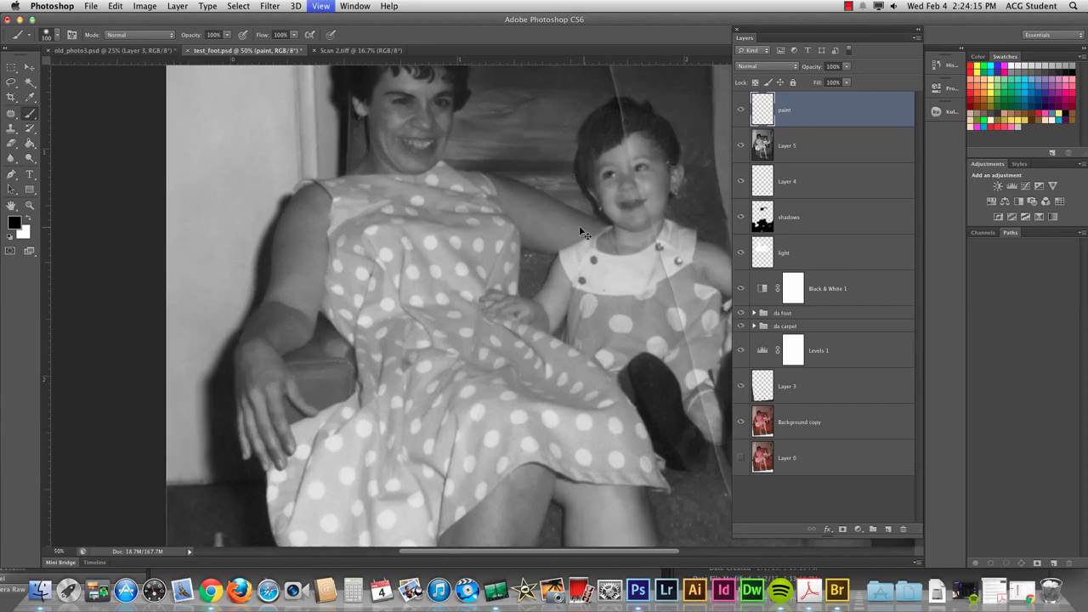
key("super+equal")
key("super+equal")
key("super+minus")
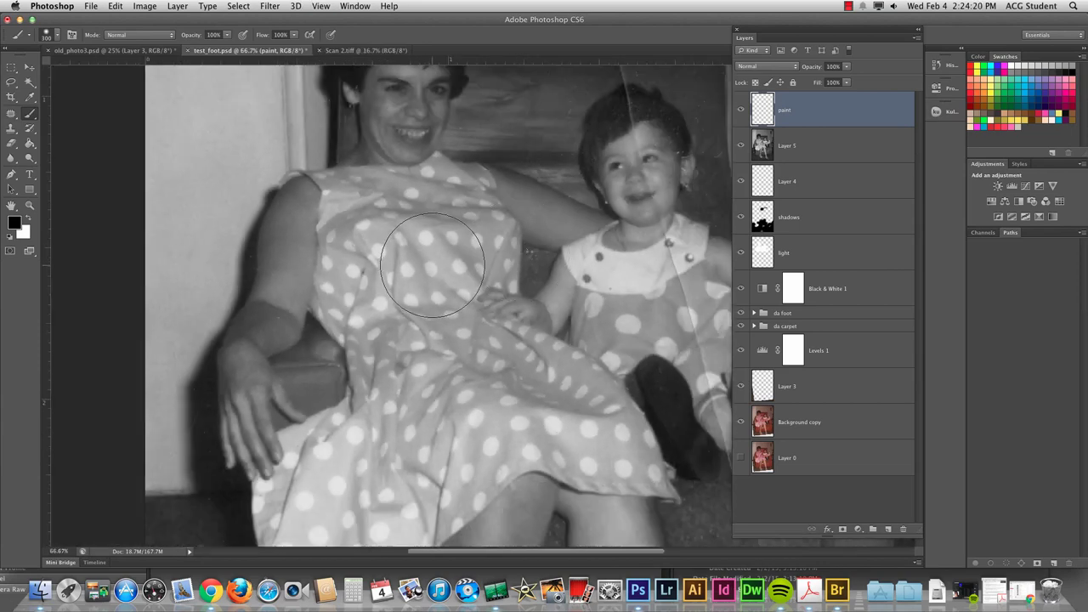
key("bracketleft")
key("bracketleft")
key("bracketleft")
key("bracketleft")
key("bracketleft")
key("bracketleft")
left_click(1010, 127)
mouse_move(379, 226)
left_mouse_down()
mouse_move(347, 194)
mouse_move(344, 265)
mouse_move(371, 329)
mouse_move(429, 218)
mouse_move(445, 286)
mouse_move(484, 216)
mouse_move(496, 246)
mouse_move(446, 184)
mouse_move(380, 213)
mouse_move(357, 185)
mouse_move(423, 185)
mouse_move(404, 330)
mouse_move(412, 323)
mouse_move(420, 360)
mouse_move(440, 372)
mouse_move(455, 359)
mouse_move(487, 383)
mouse_move(504, 375)
mouse_move(499, 366)
mouse_move(554, 374)
mouse_move(449, 398)
mouse_move(440, 383)
mouse_move(387, 407)
mouse_move(389, 427)
mouse_move(455, 412)
mouse_move(460, 442)
mouse_move(531, 423)
left_mouse_up()
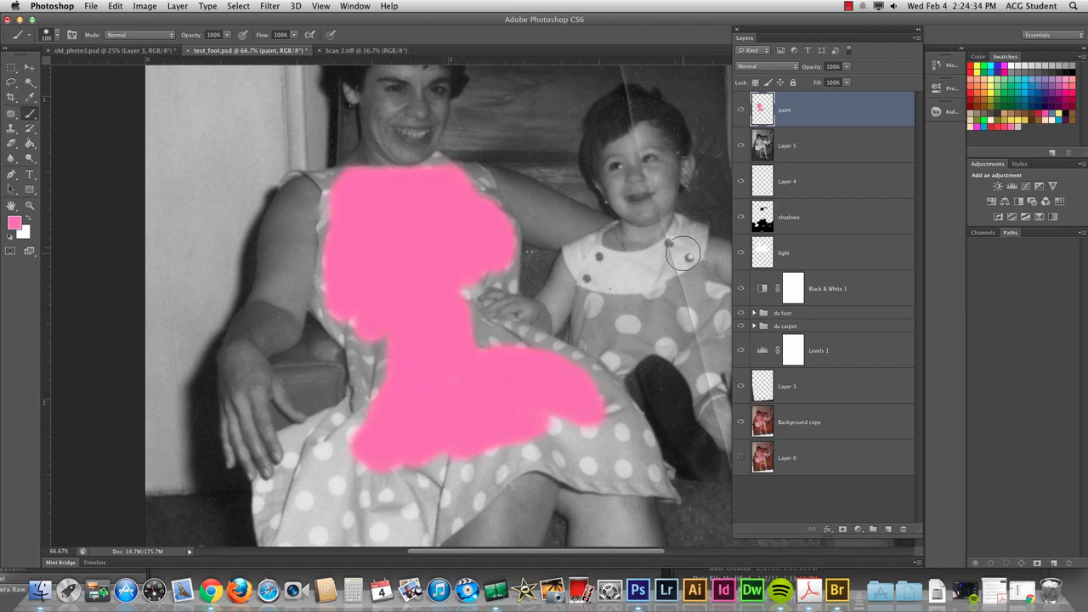
Step: Try Multiply on the paint layer, and settle on Soft Light as its blending mode
left_click(769, 66)
left_click(770, 95)
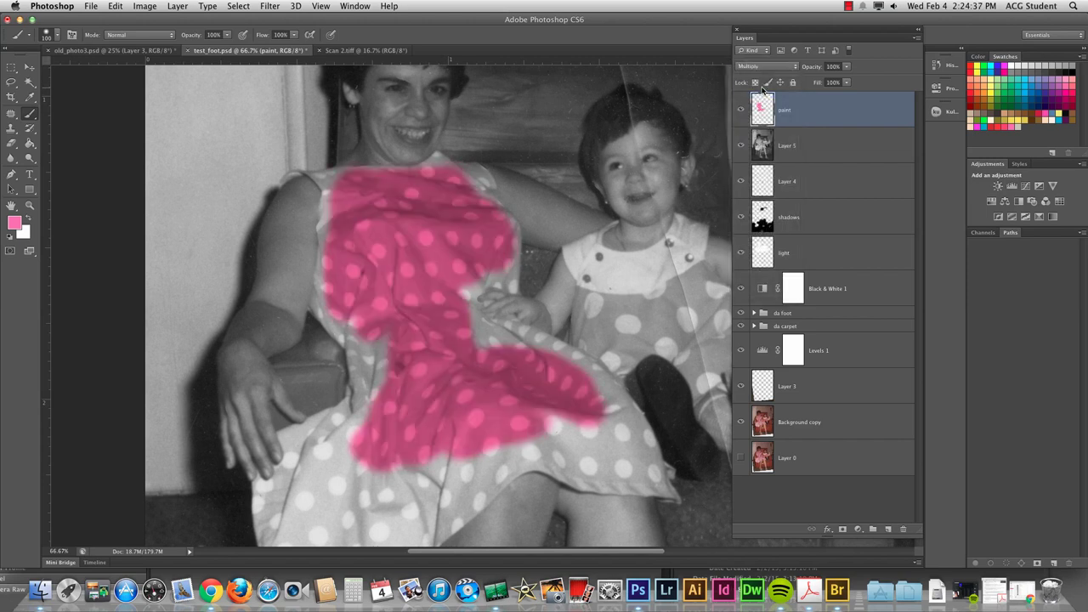
left_click(771, 68)
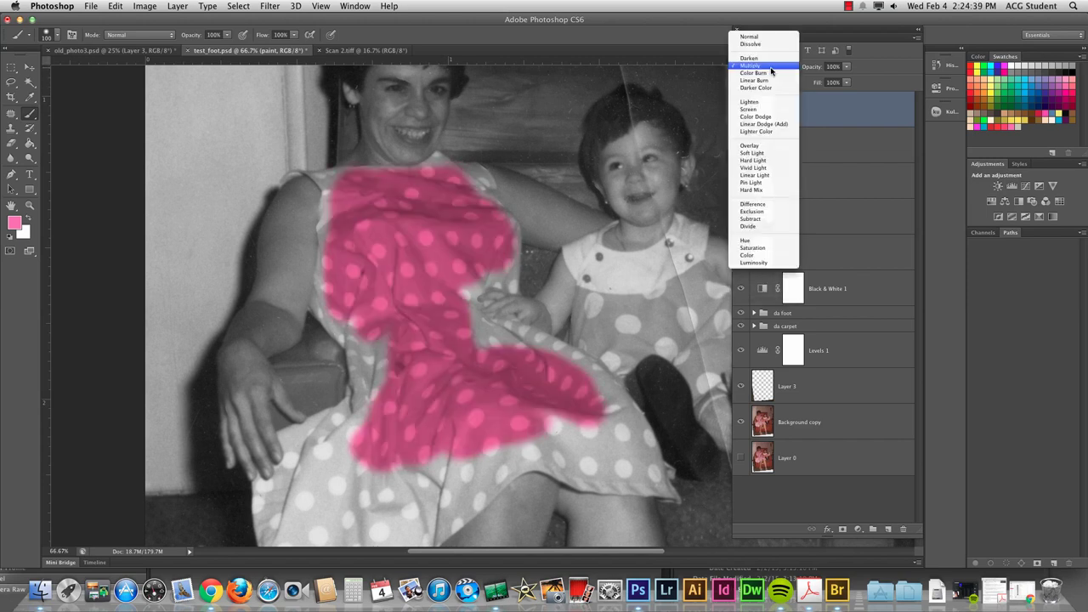
left_click(753, 153)
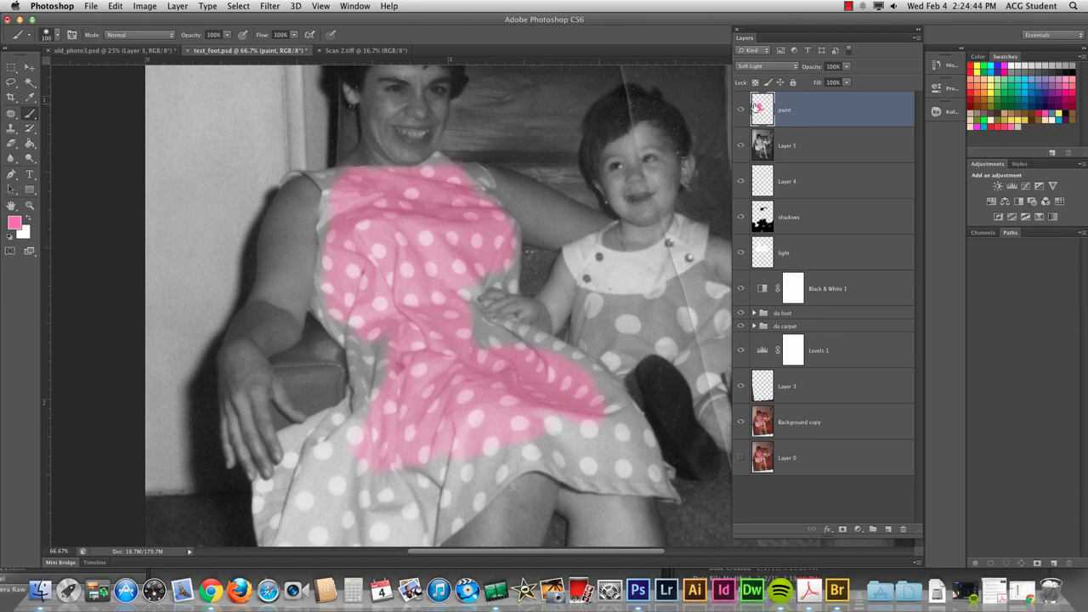
Step: Paint the rest of the woman's dress pink, out to the shoulders, waist and hem
key("super+equal")
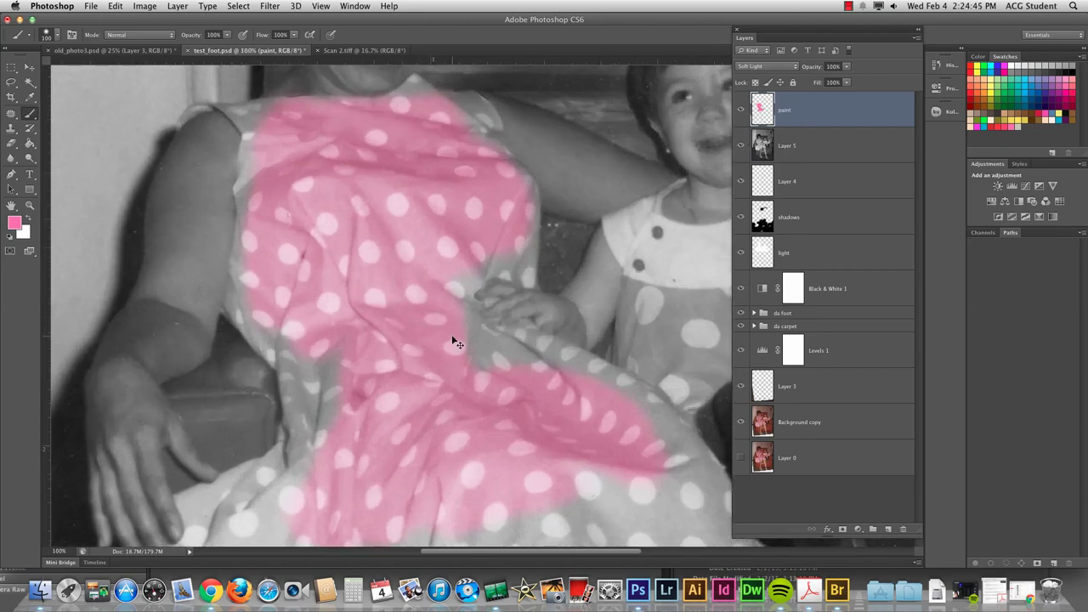
key("super+minus")
key("super+minus")
key("super+minus")
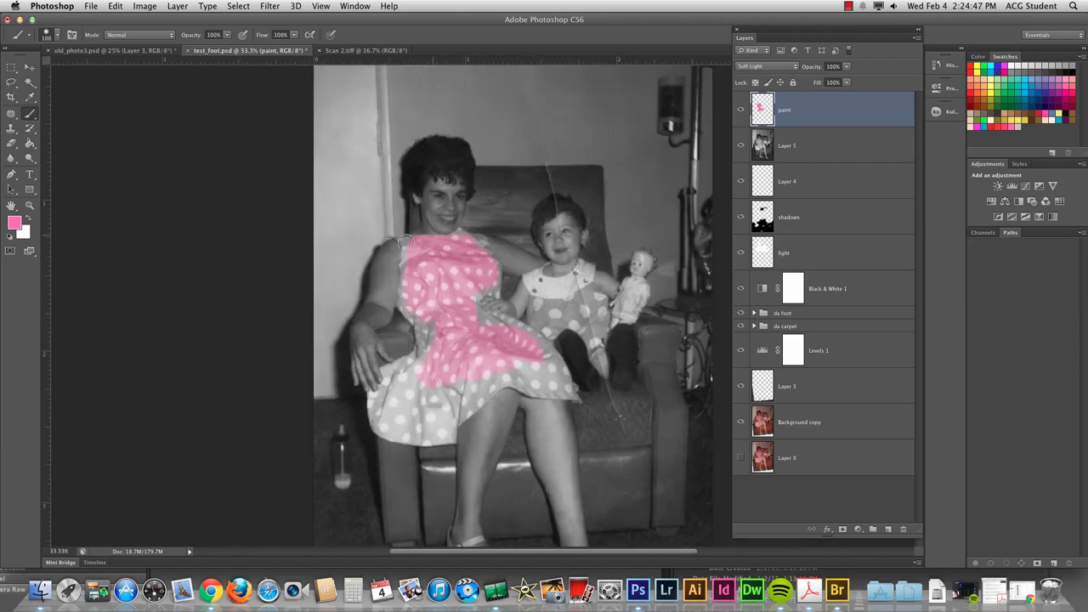
mouse_move(429, 365)
left_mouse_down()
mouse_move(397, 394)
mouse_move(419, 363)
mouse_move(409, 361)
mouse_move(385, 371)
mouse_move(392, 389)
mouse_move(373, 399)
mouse_move(377, 421)
mouse_move(407, 412)
mouse_move(409, 434)
mouse_move(455, 405)
mouse_move(439, 435)
mouse_move(451, 434)
mouse_move(423, 440)
mouse_move(397, 434)
mouse_move(462, 418)
mouse_move(448, 401)
mouse_move(477, 381)
mouse_move(491, 386)
mouse_move(487, 397)
mouse_move(515, 386)
mouse_move(562, 391)
mouse_move(542, 340)
mouse_move(492, 319)
mouse_move(530, 364)
mouse_move(519, 370)
mouse_move(571, 392)
mouse_move(469, 272)
mouse_move(465, 243)
mouse_move(477, 240)
mouse_move(493, 284)
mouse_move(468, 300)
mouse_move(494, 291)
mouse_move(426, 276)
mouse_move(388, 239)
mouse_move(440, 243)
mouse_move(405, 265)
mouse_move(401, 303)
mouse_move(427, 358)
mouse_move(428, 318)
left_mouse_up()
Step: Erase the pink spill above the woman's shoulder beside her neck with a 25 px eraser
key("e")
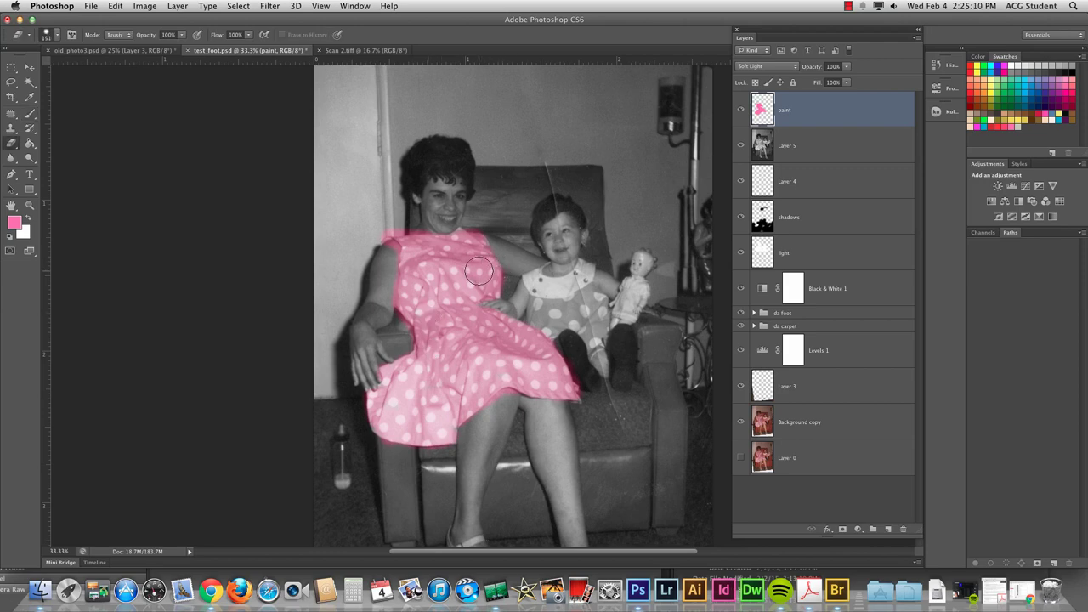
scroll(478, 269, "up", 1)
key("super+plus")
key("super+plus")
key("super+plus")
left_click_drag(350, 227, 420, 369)
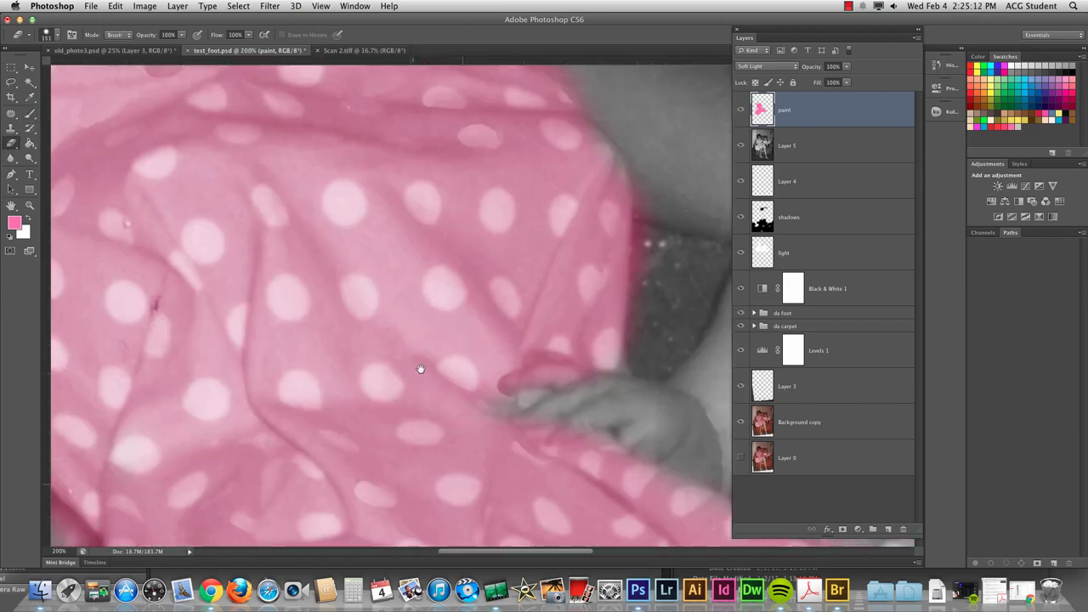
key("bracketleft")
key("bracketleft")
key("bracketleft")
key("bracketleft")
key("bracketleft")
key("bracketleft")
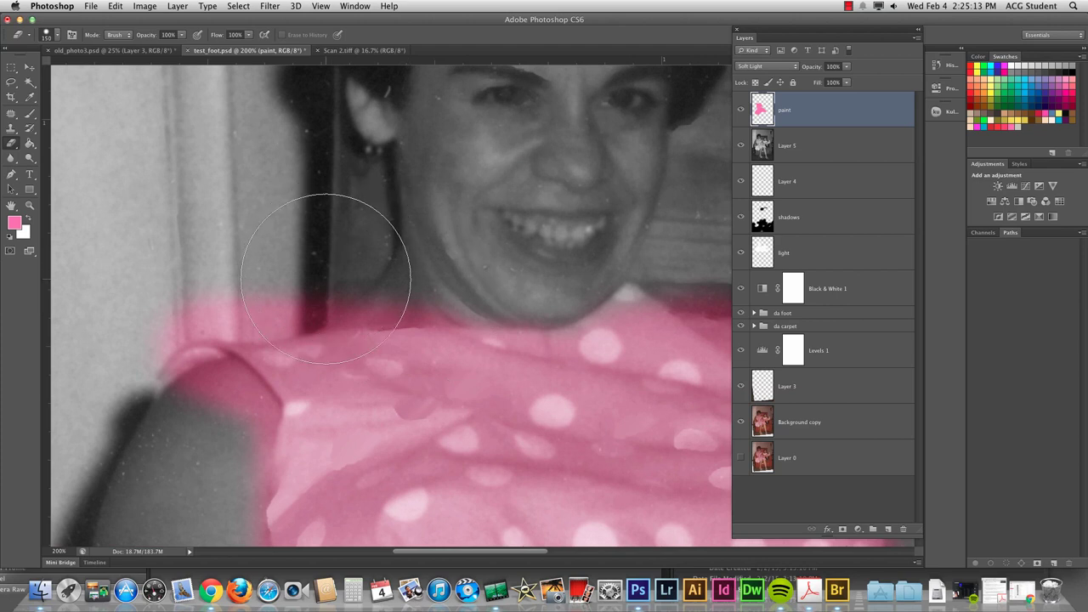
key("bracketleft")
key("bracketleft")
key("bracketleft")
key("bracketleft")
mouse_move(340, 307)
left_mouse_down()
mouse_move(414, 310)
mouse_move(211, 328)
mouse_move(149, 357)
left_mouse_up()
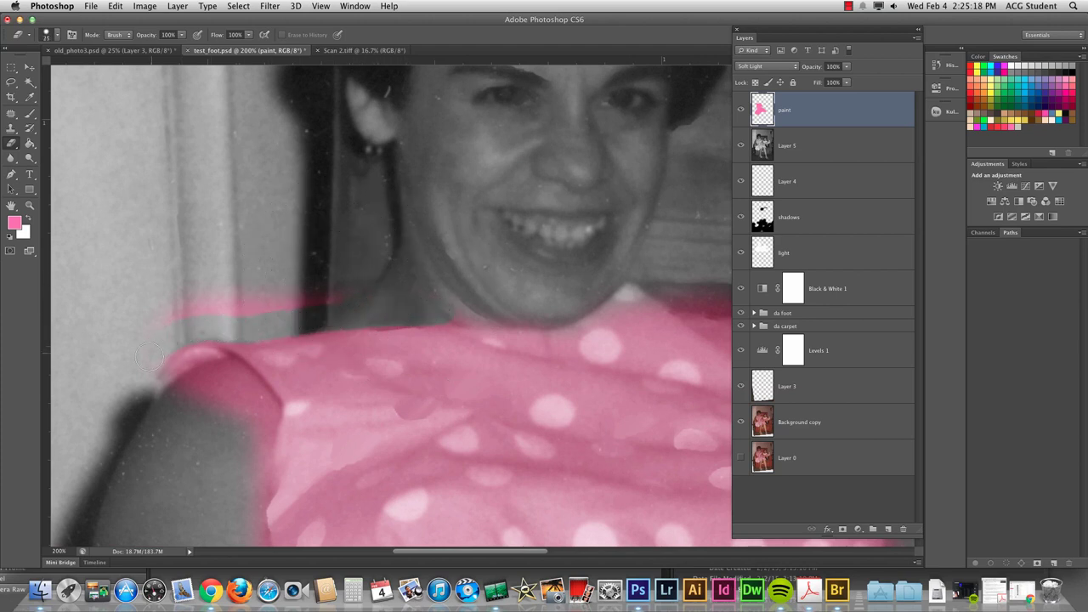
mouse_move(263, 285)
left_mouse_down()
mouse_move(287, 306)
mouse_move(352, 289)
left_mouse_up()
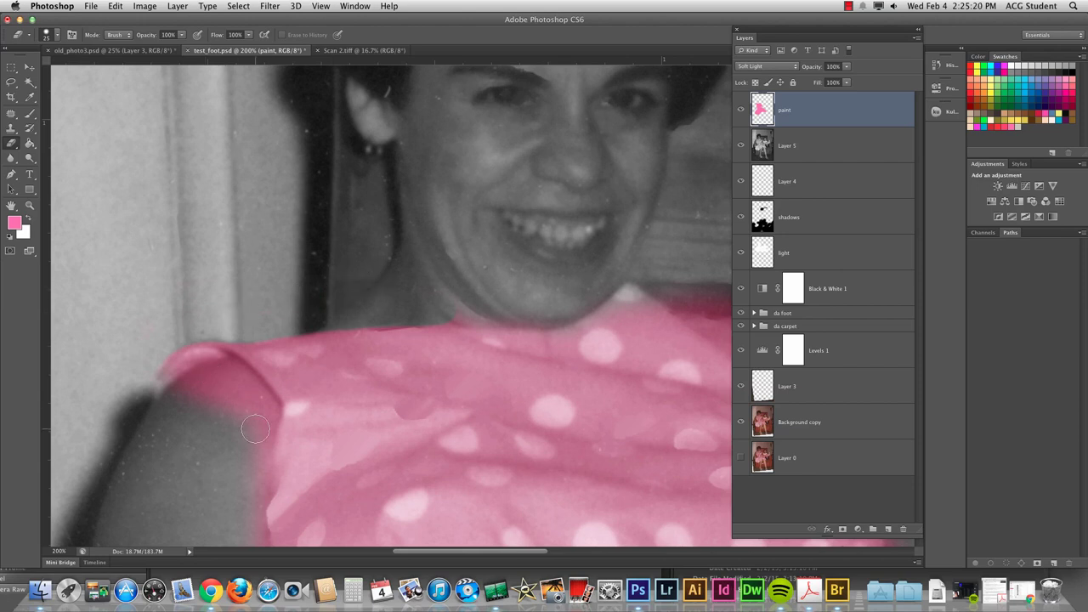
Step: Erase the pink spill on the woman's upper arm along the sleeve opening and the side of the dress
mouse_move(262, 419)
left_mouse_down()
mouse_move(210, 373)
mouse_move(164, 398)
mouse_move(211, 405)
left_mouse_up()
mouse_move(280, 450)
left_mouse_down()
mouse_move(394, 377)
mouse_move(315, 287)
mouse_move(287, 226)
left_mouse_up()
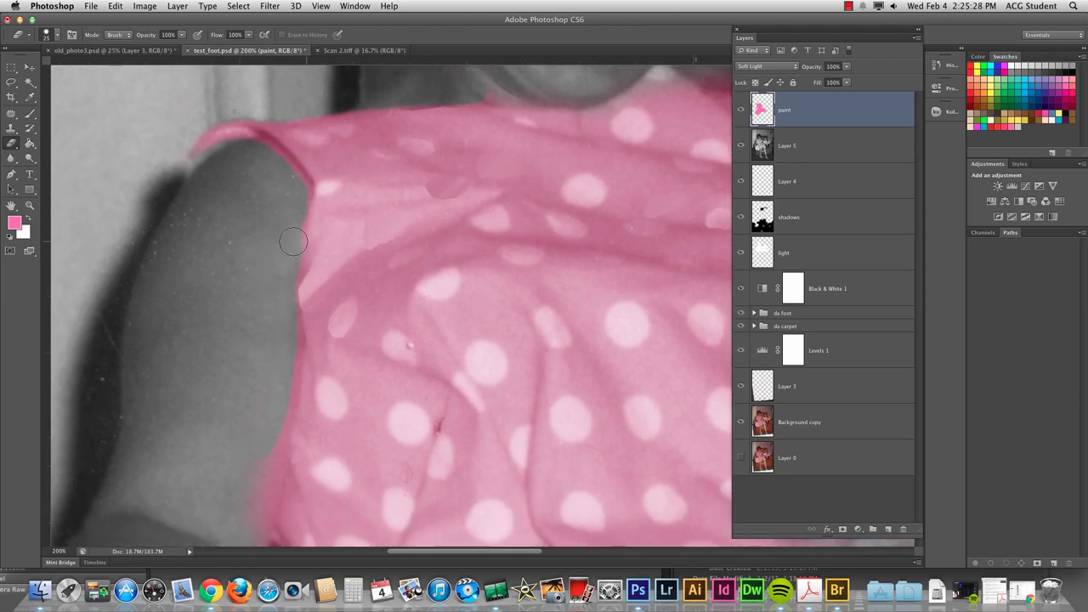
left_click(57, 35)
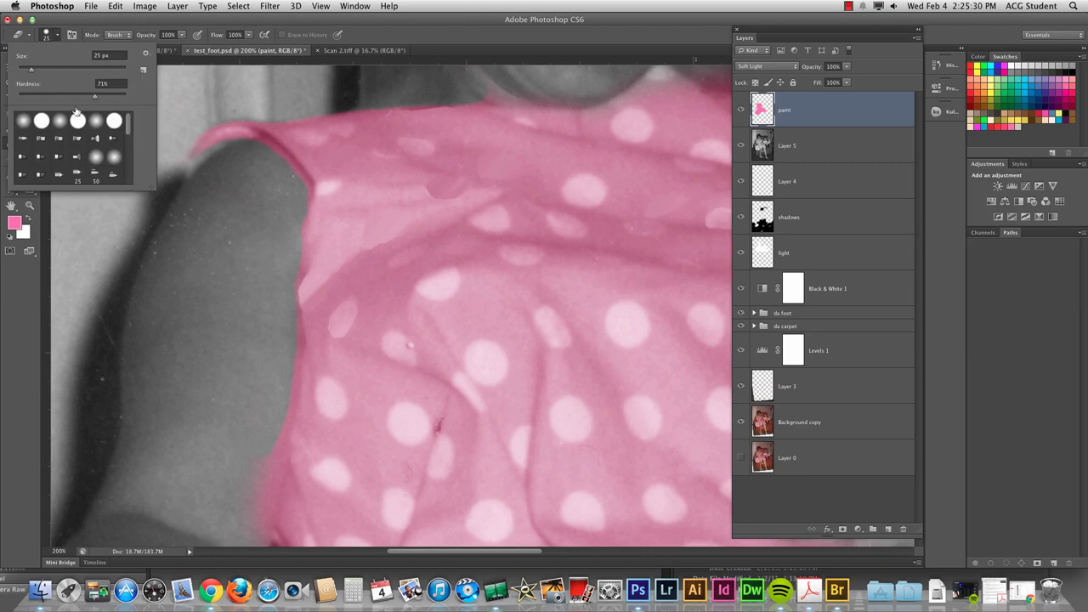
left_click(236, 380)
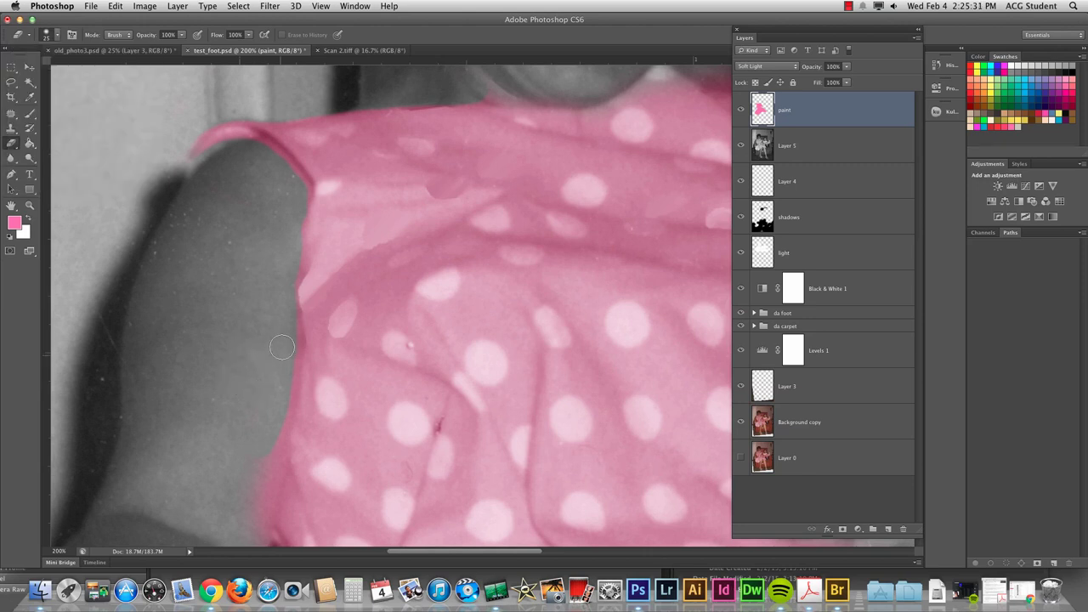
Step: Erase the remaining pink spill along the side of the woman's dress below the armhole
mouse_move(284, 372)
left_mouse_down()
mouse_move(255, 463)
mouse_move(274, 425)
mouse_move(254, 533)
left_mouse_up()
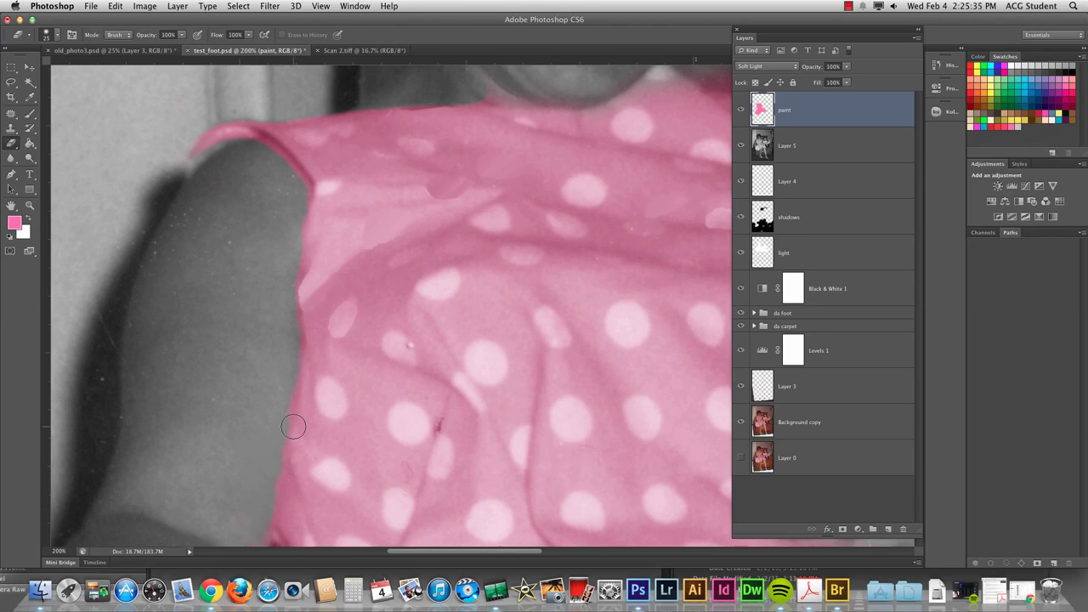
key("super+minus")
key("super+minus")
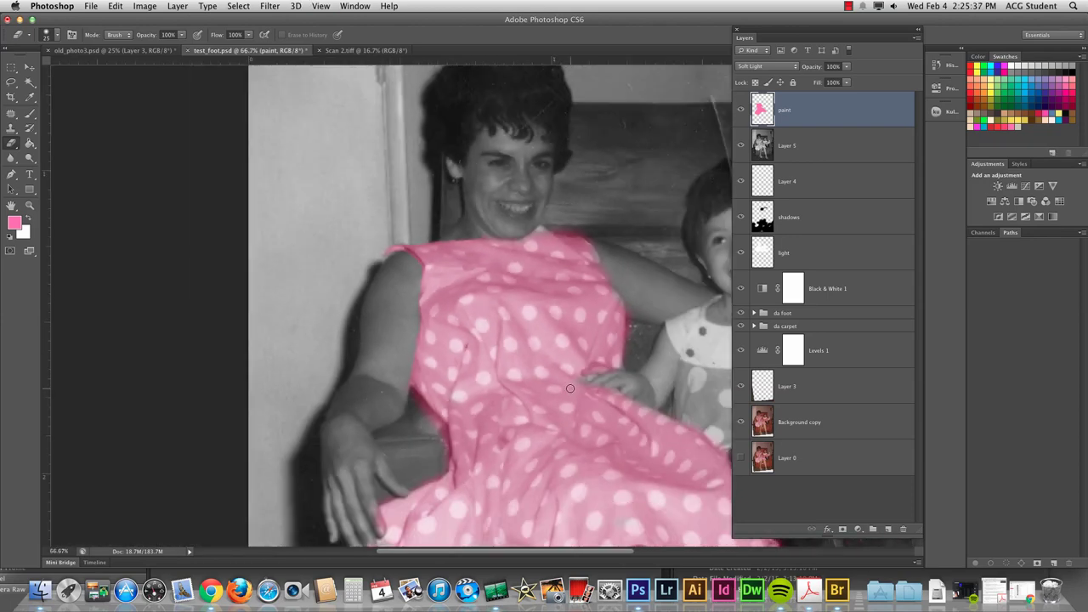
Step: Hide the layers from paint down to Levels 1 to expose the original color photo, and select the Background copy layer
left_click_drag(571, 389, 433, 286)
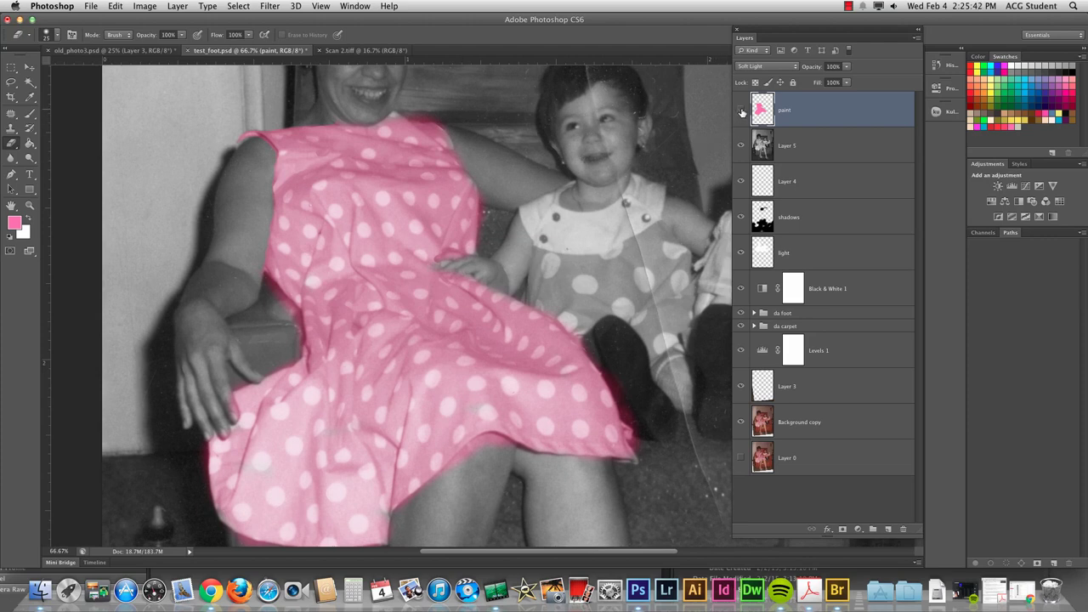
left_click_drag(741, 112, 740, 364)
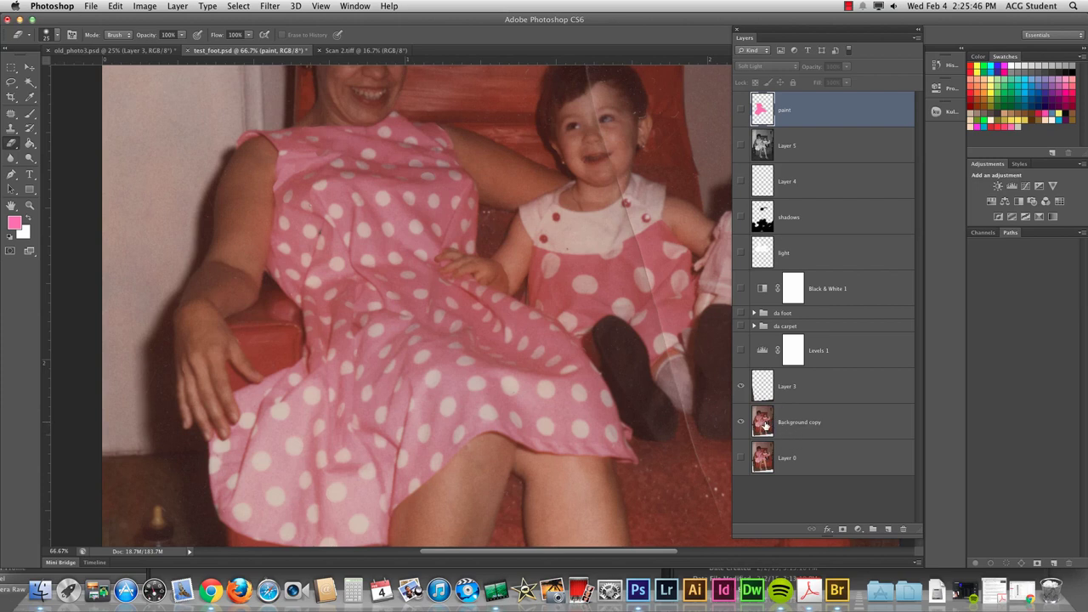
left_click(766, 425)
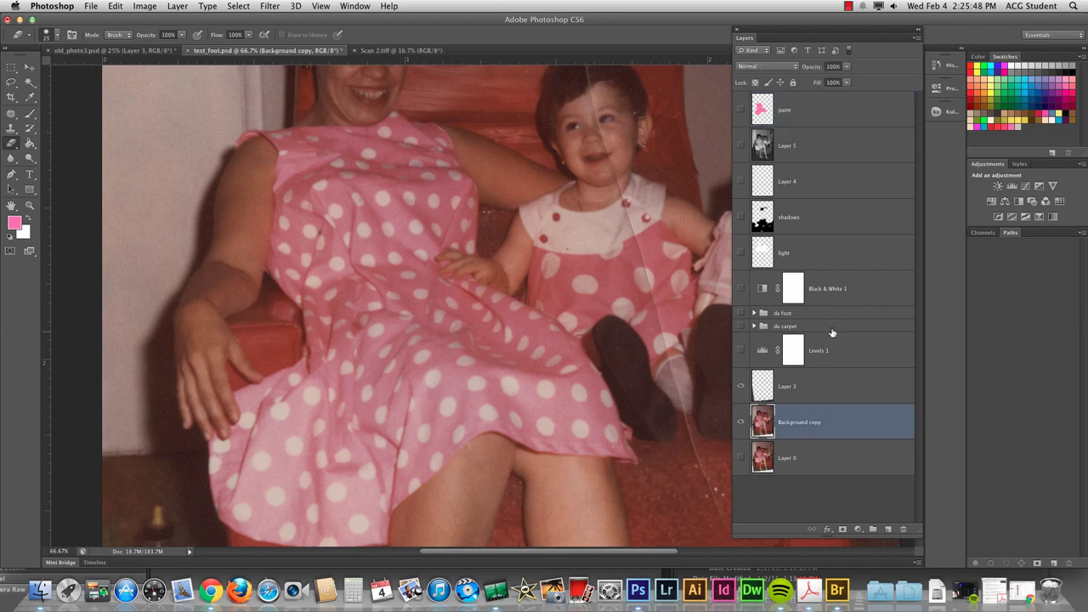
Step: Sample the original pink of the woman's skirt as the foreground color and lighten it slightly to aa737e
key("i")
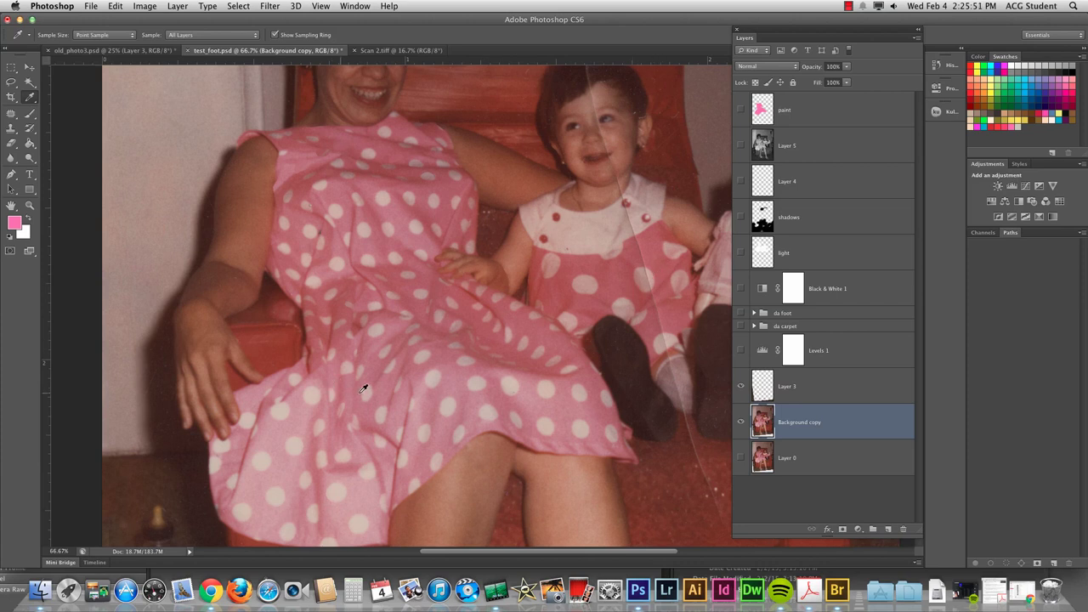
left_click(388, 387)
left_click(14, 223)
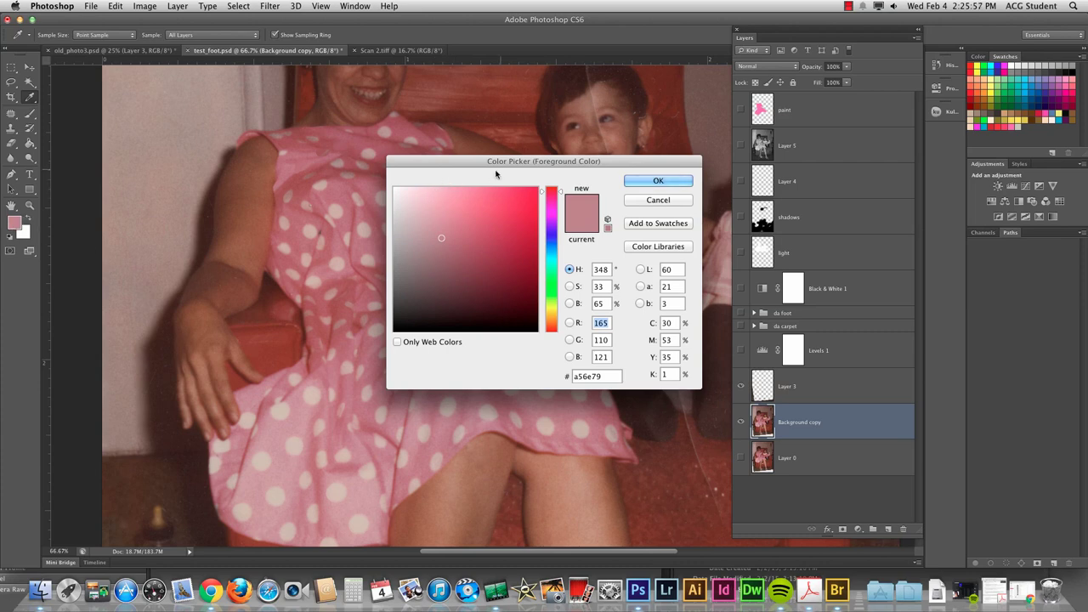
left_click_drag(491, 163, 593, 94)
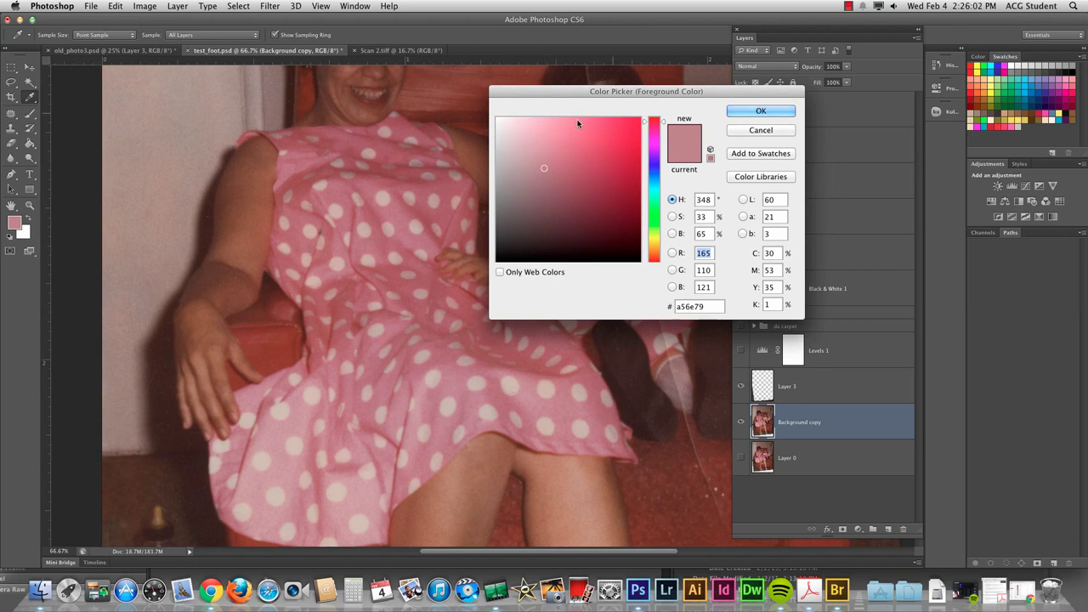
left_click(543, 165)
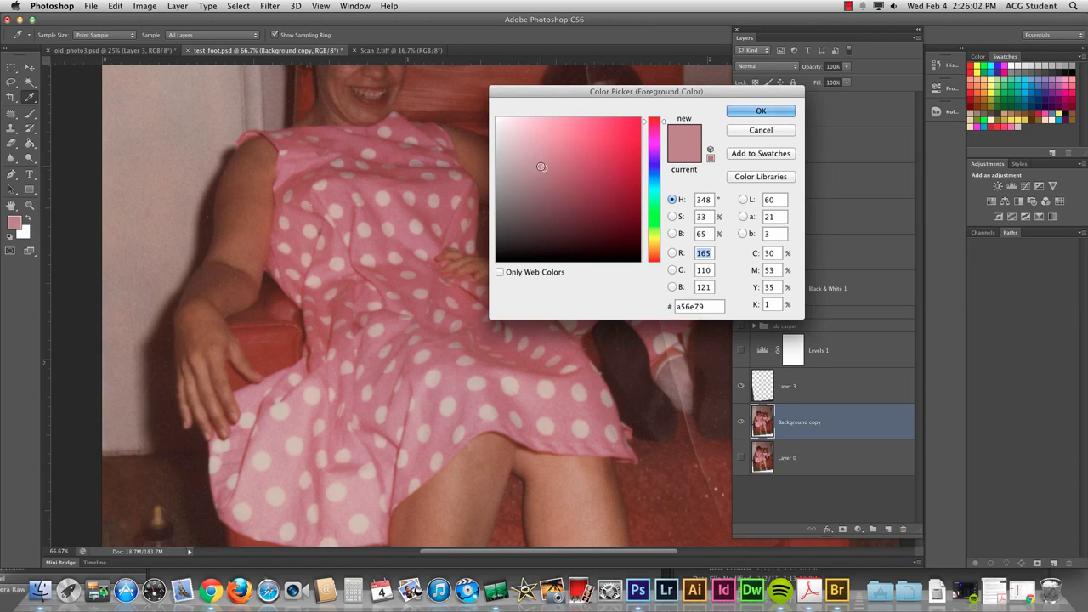
Step: Save the sampled pink as a color swatch named "grams dress1" and accept it as the foreground color
left_click(755, 154)
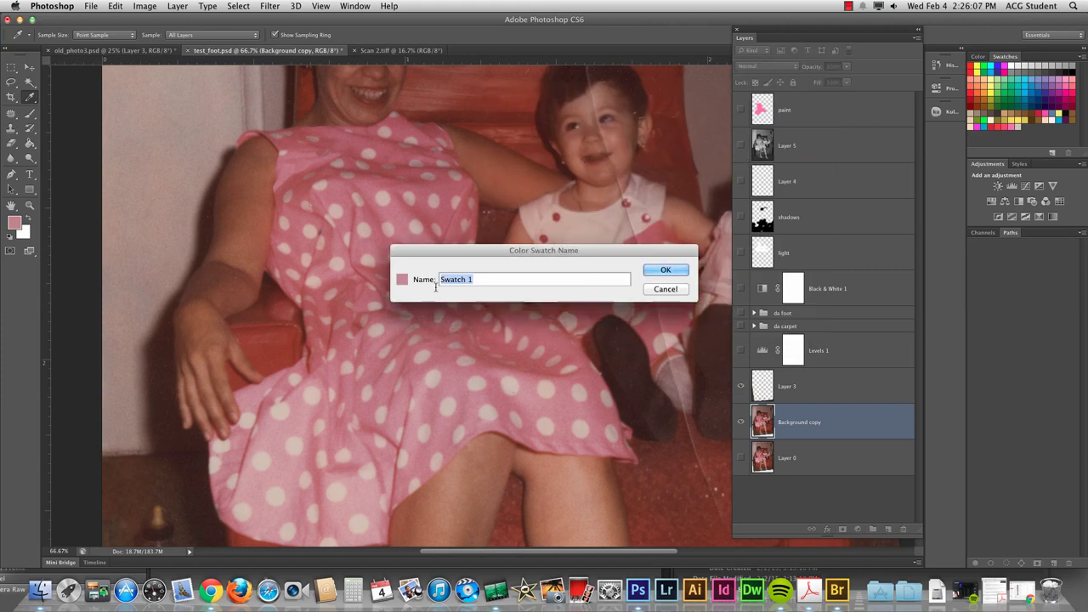
type("grams dress1")
key("Return")
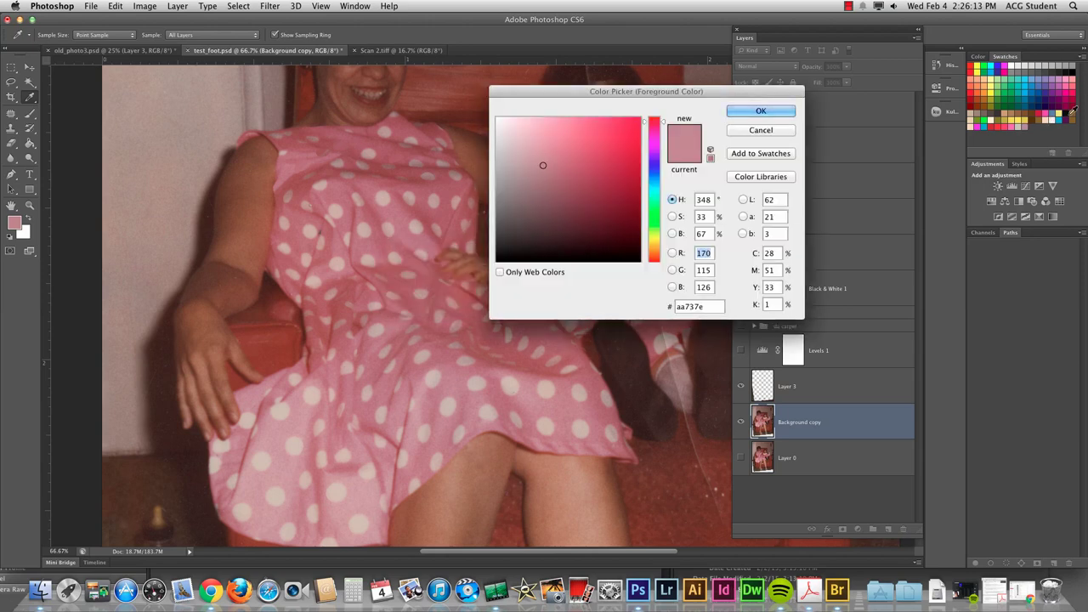
key("Return")
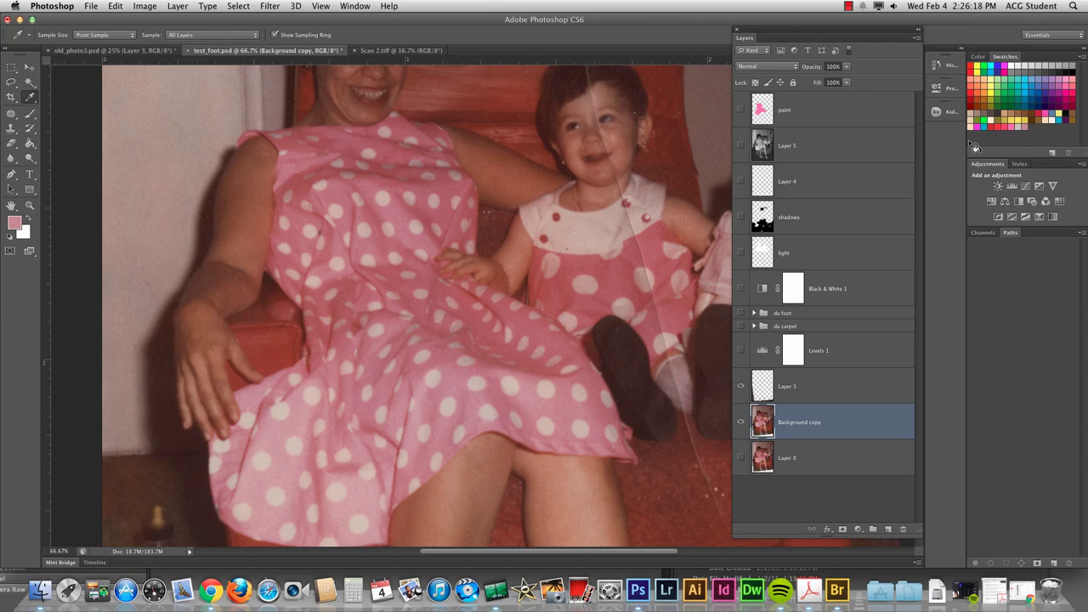
Step: Show the hidden layers again, from Levels 1 up to paint, and make the paint layer active
left_click_drag(741, 181, 739, 376)
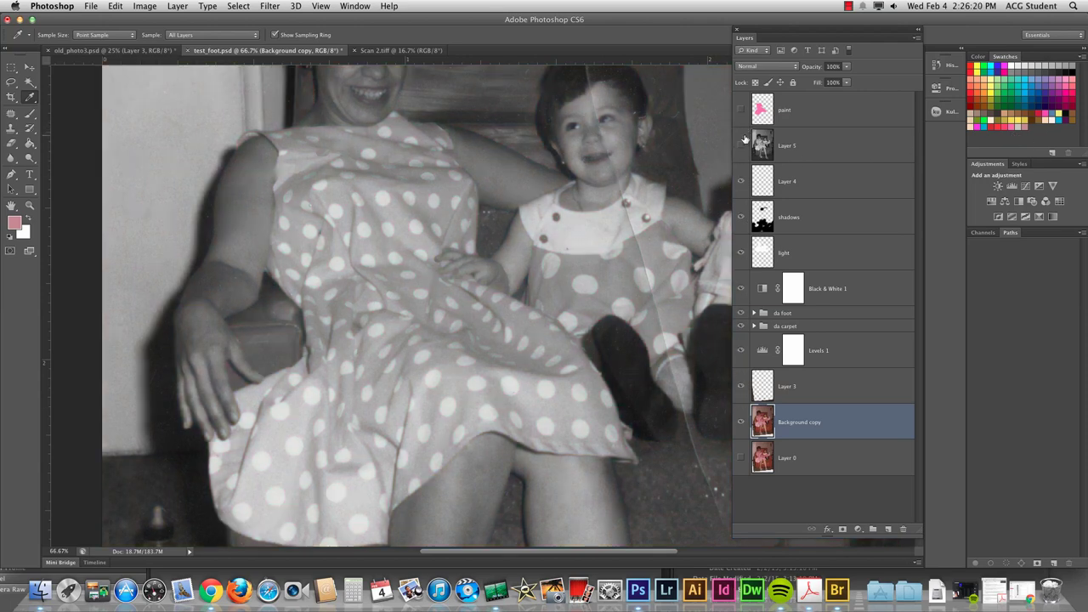
left_click(741, 146)
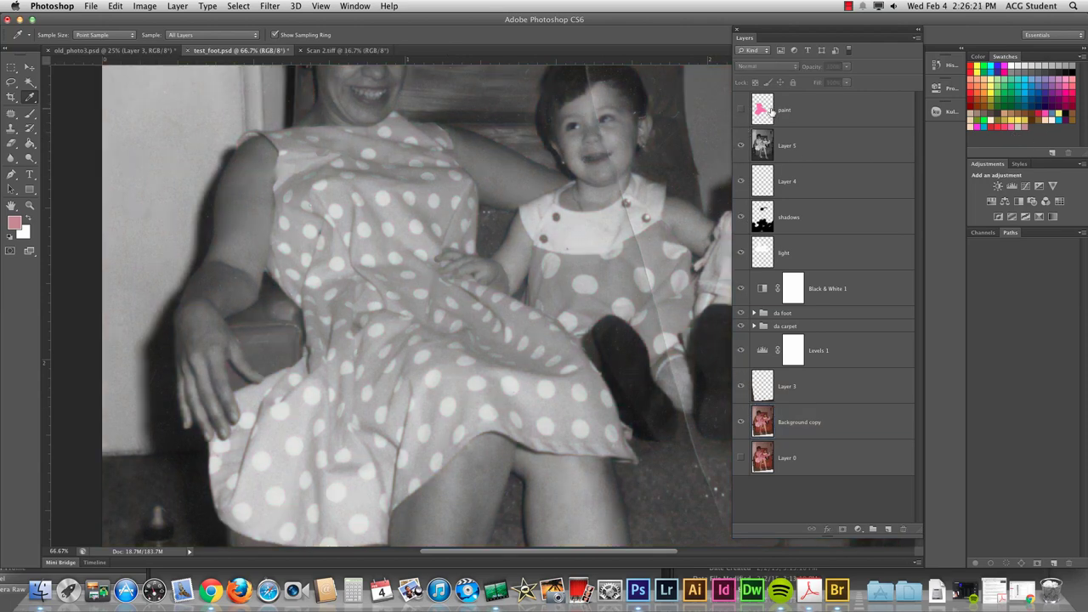
left_click(763, 110)
left_click(740, 110)
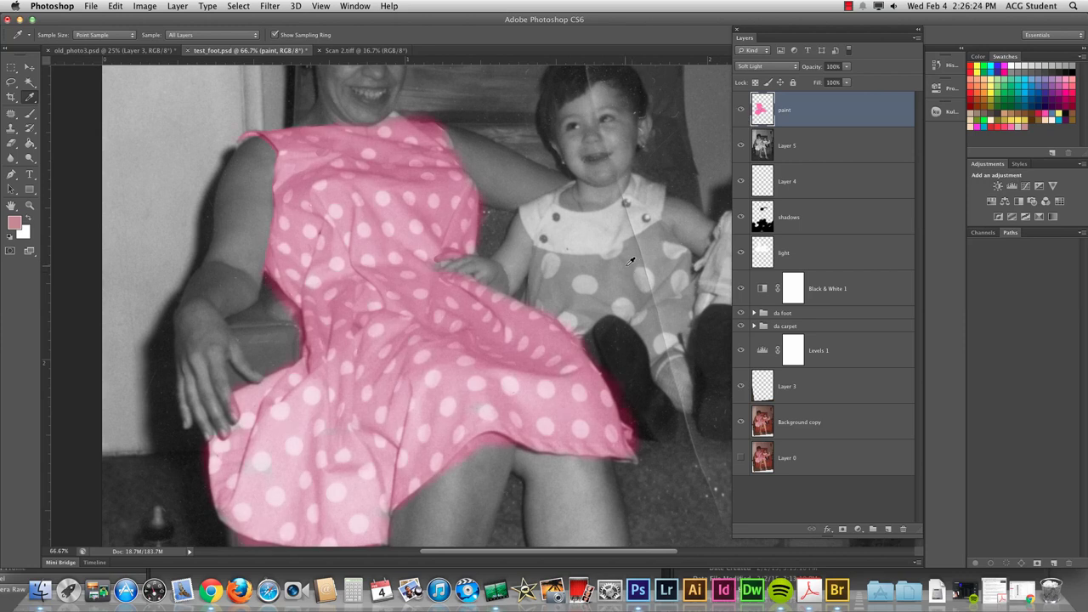
Step: Brush the sampled dusty pink over the polka-dot part of the child's outfit on the paint layer
key("b")
mouse_move(634, 264)
left_mouse_down()
mouse_move(677, 271)
mouse_move(672, 323)
mouse_move(677, 299)
mouse_move(648, 241)
mouse_move(545, 263)
mouse_move(541, 284)
mouse_move(568, 299)
mouse_move(595, 276)
mouse_move(575, 319)
left_mouse_up()
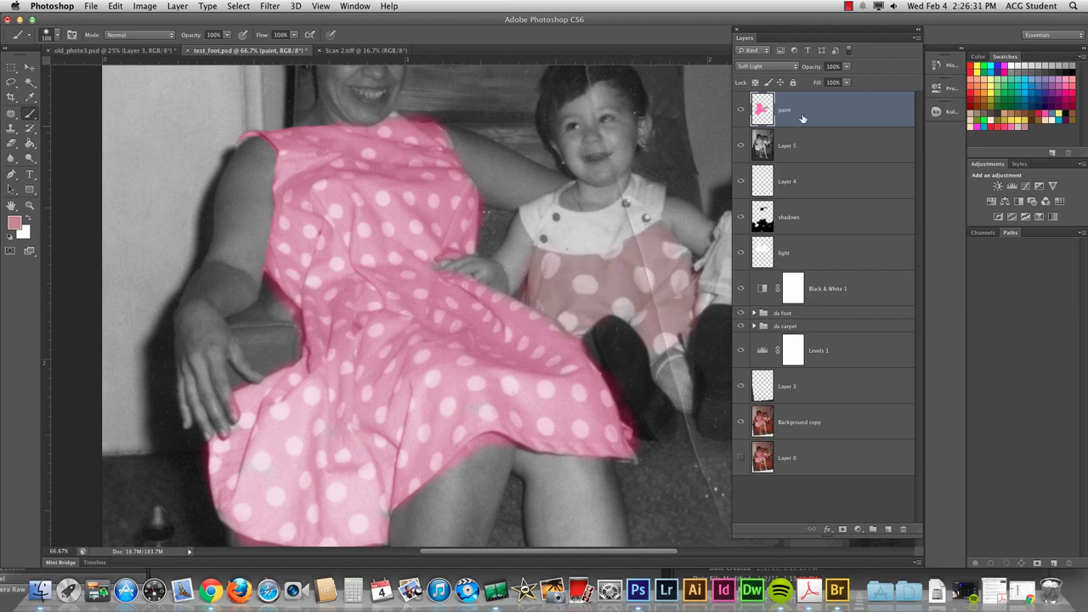
Step: Preview the paint layer in Normal blending mode, and return it to Soft Light
left_click(765, 67)
left_click(771, 10)
left_click(746, 68)
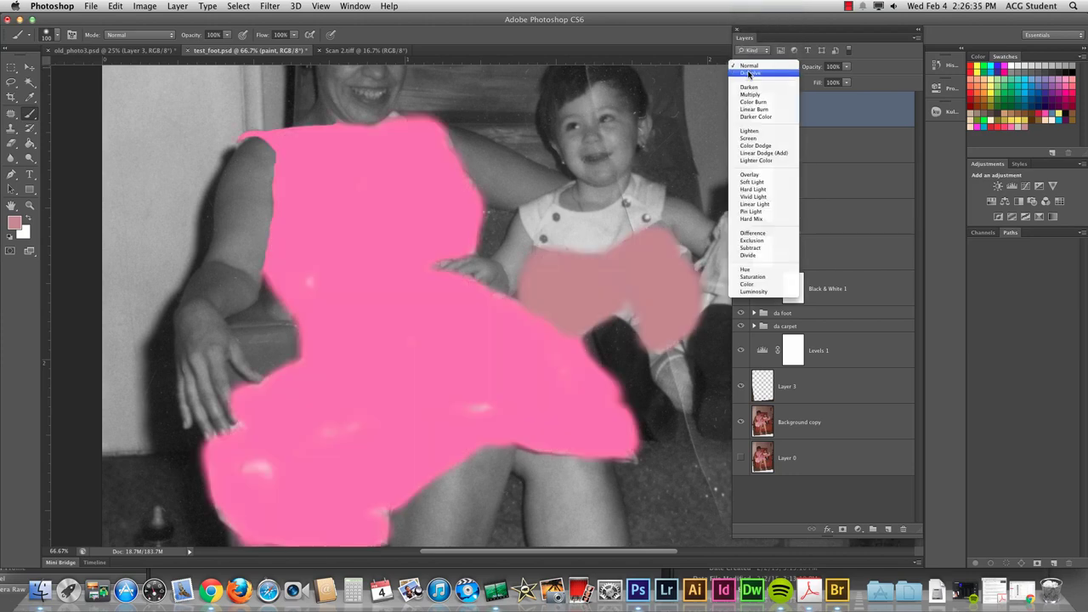
left_click(749, 183)
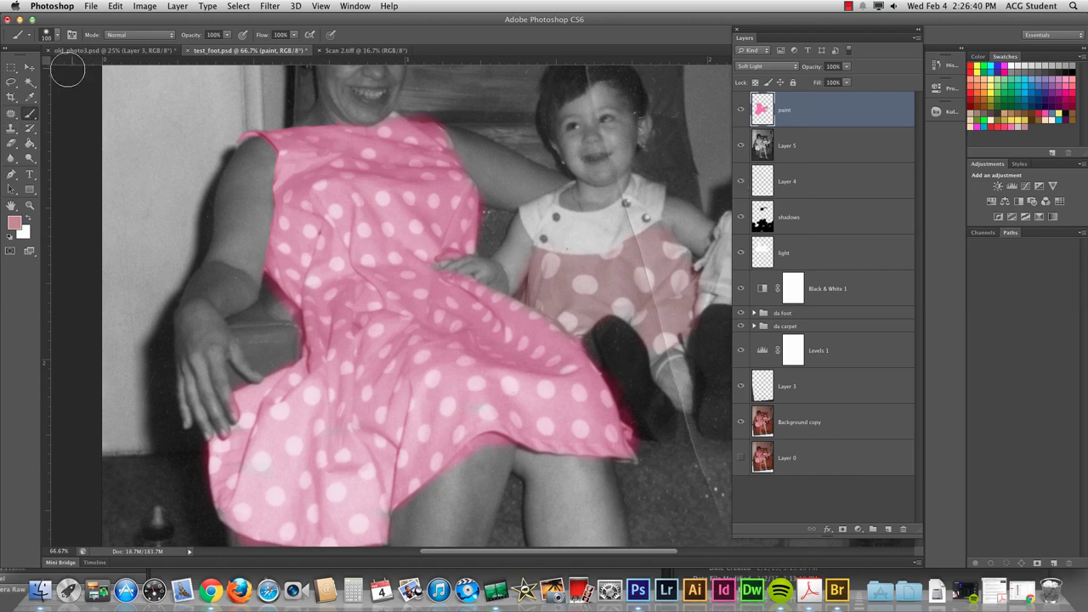
Step: Cycle the paint layer through the other blending modes to compare their effect on the dresses, and set it back to Soft Light
left_click(30, 67)
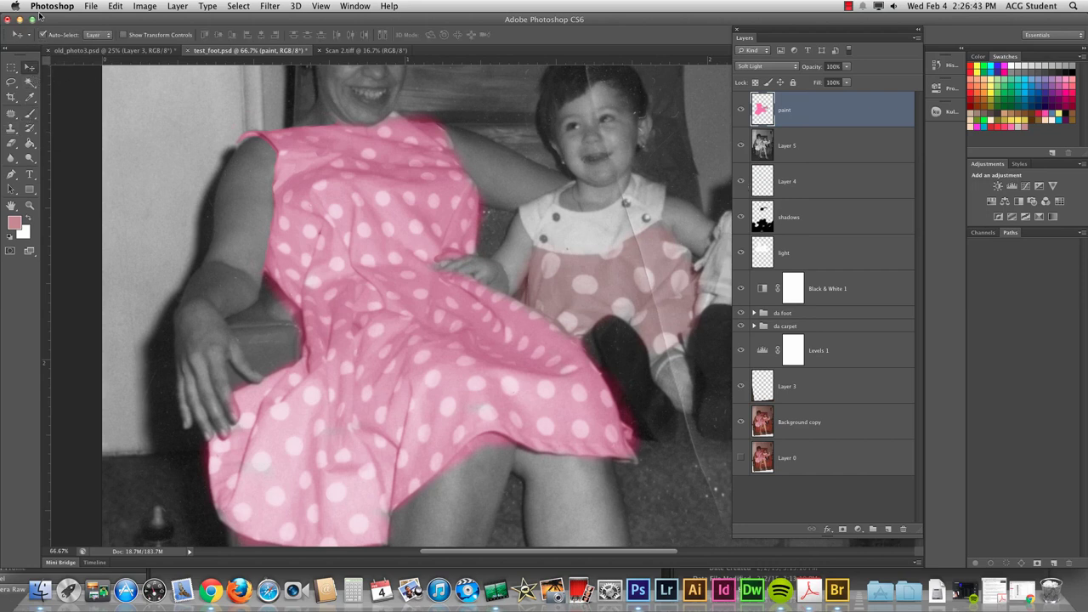
key("shift+minus")
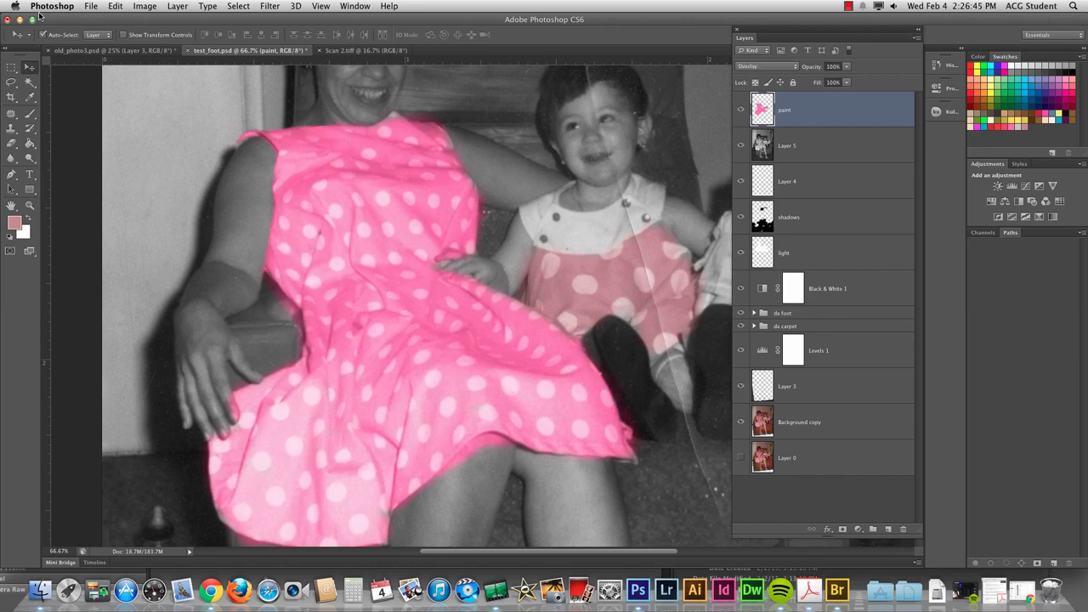
key("shift+minus")
key("shift+minus")
key("shift+minus")
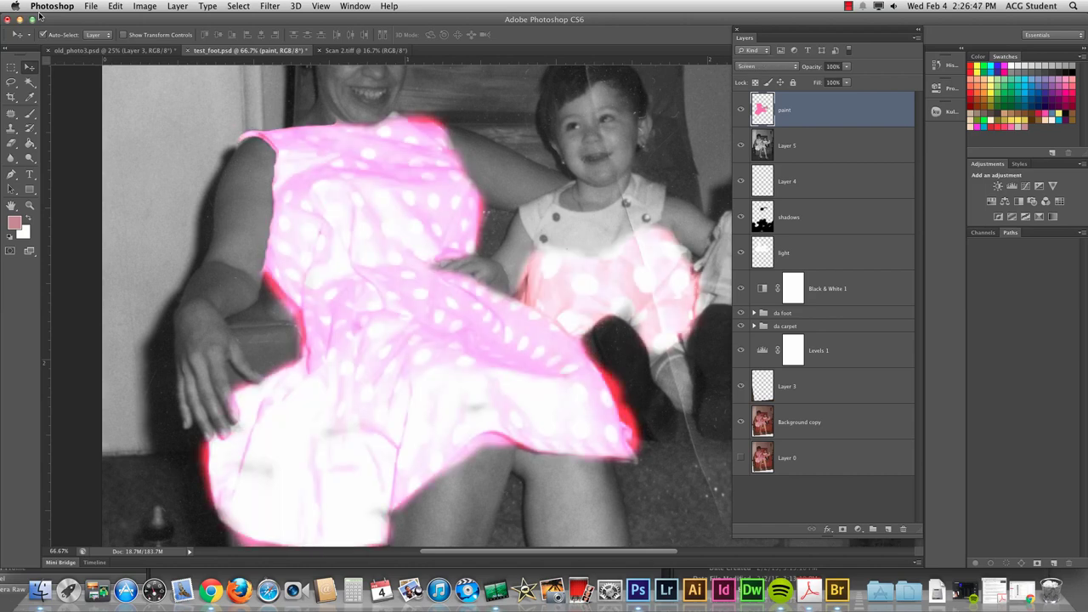
key("shift+minus")
key("shift+minus")
key("shift+minus")
key("shift+minus")
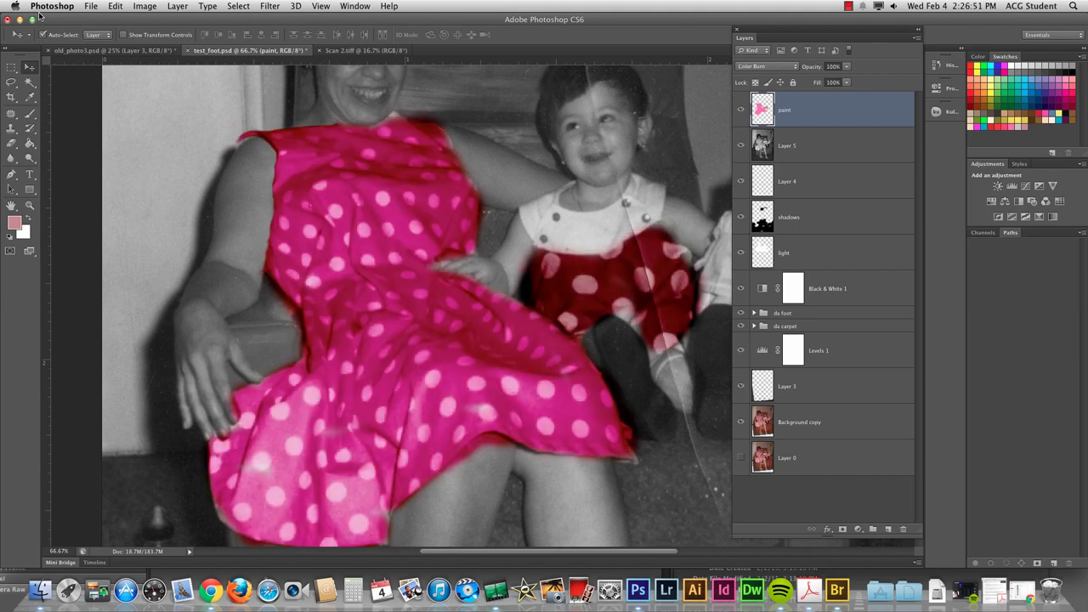
key("shift+minus")
key("shift+minus")
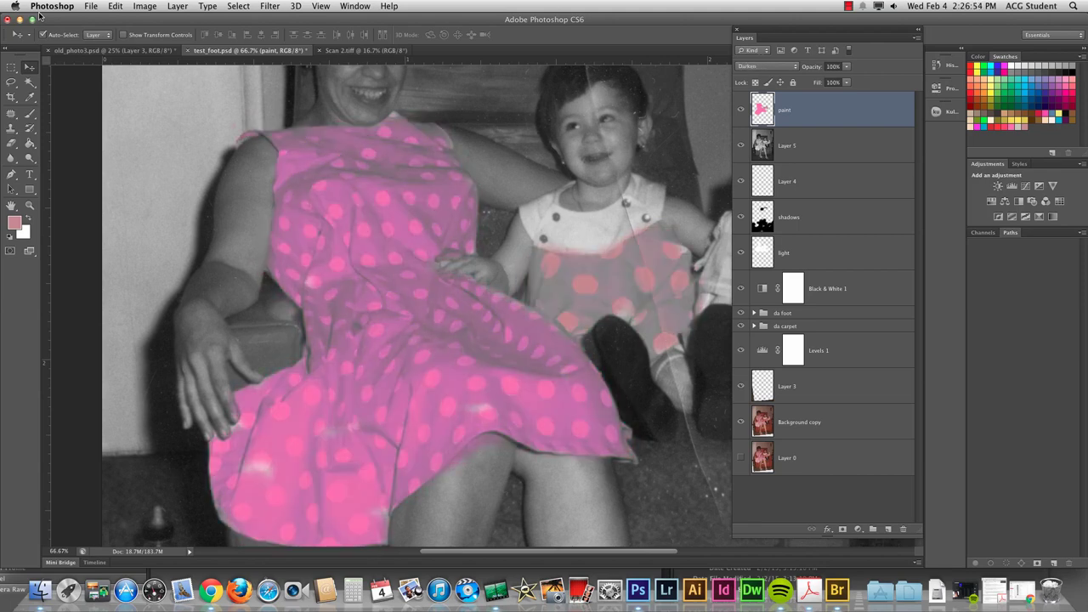
key("shift+minus")
key("shift+minus")
key("shift+minus")
key("shift+minus")
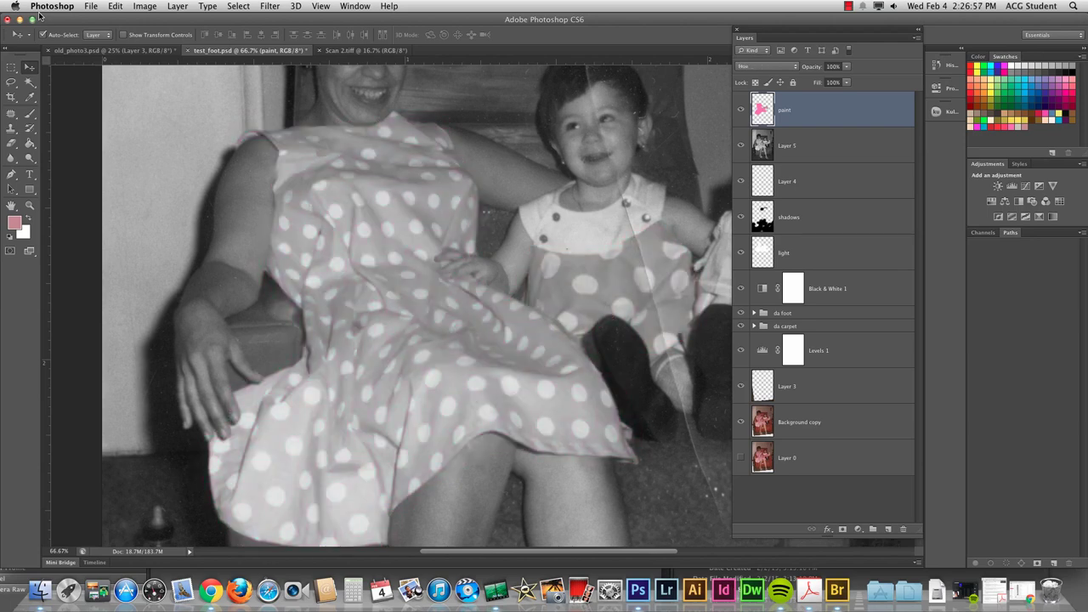
key("shift+minus")
key("shift+minus")
key("shift+minus")
key("shift+minus")
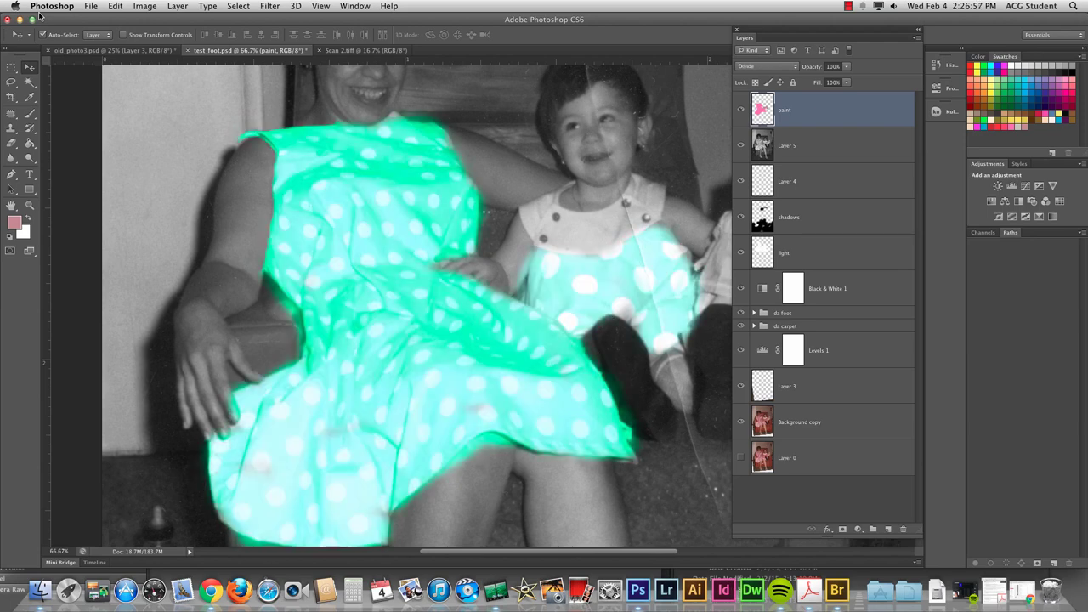
key("shift+minus")
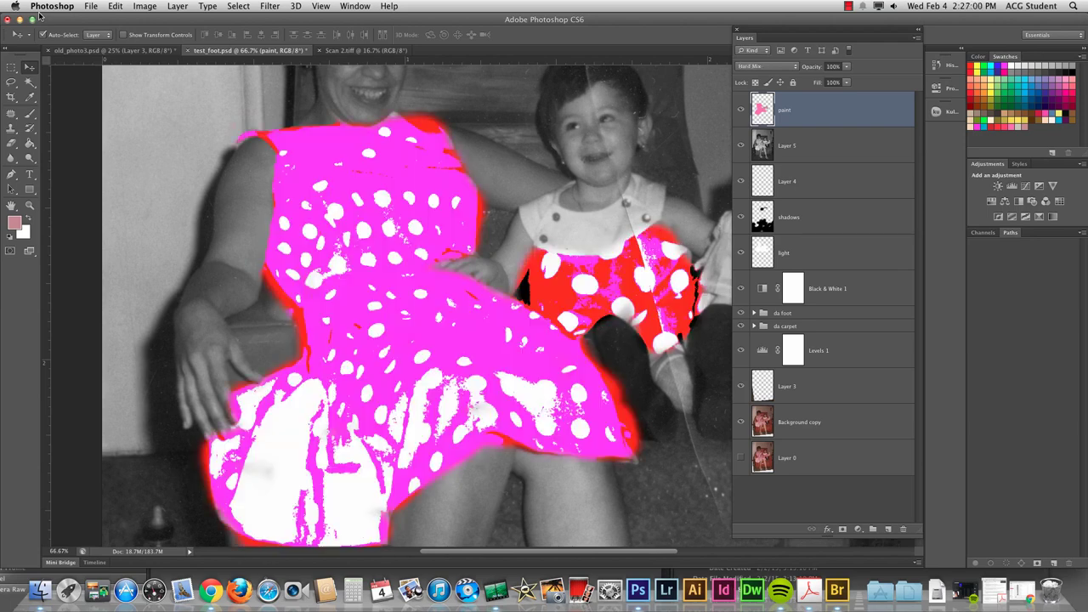
key("shift+minus")
key("shift+minus")
key("shift+minus")
key("shift+minus")
key("shift+minus")
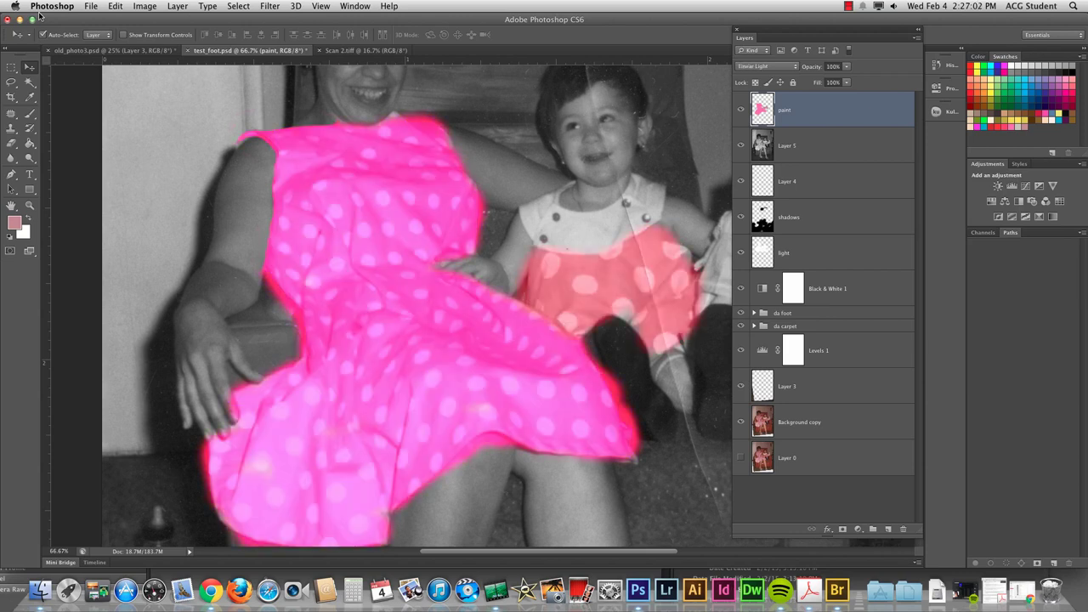
key("shift+minus")
key("shift+minus")
key("shift+minus")
key("shift+minus")
key("shift+minus")
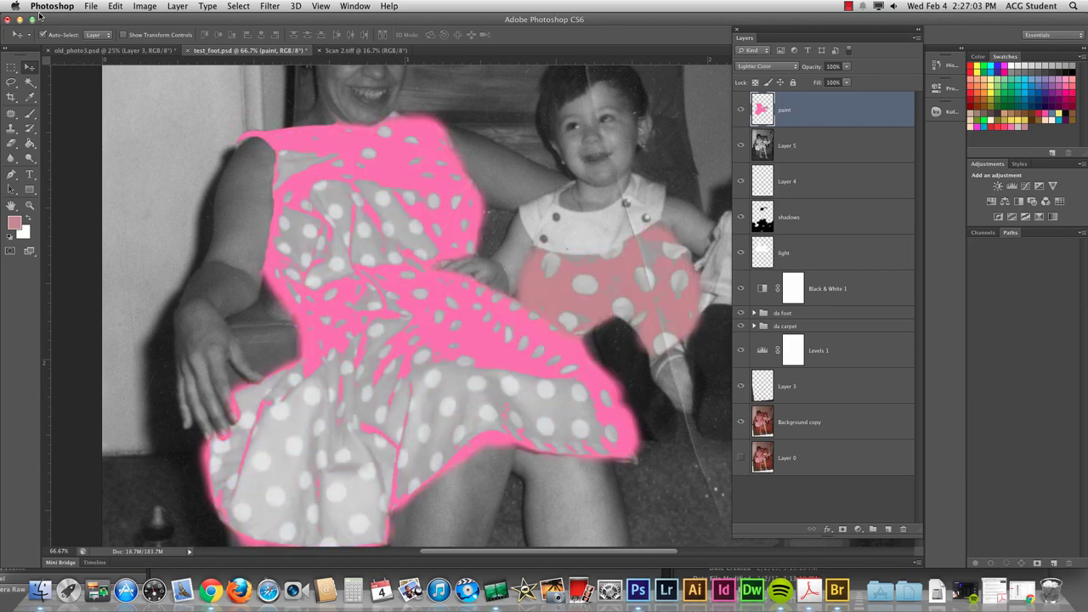
key("shift+minus")
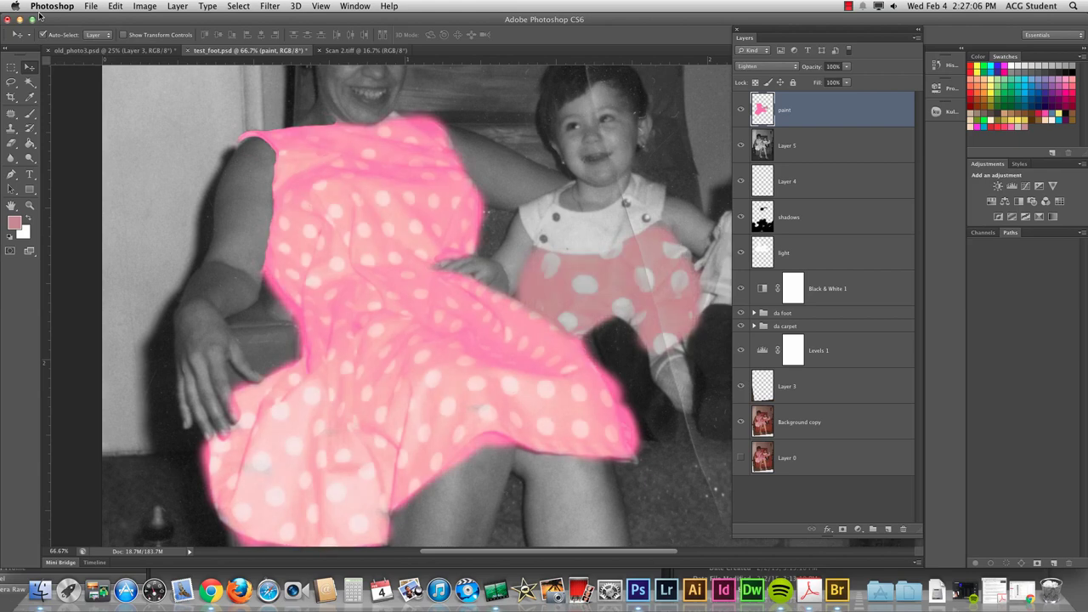
key("shift+minus")
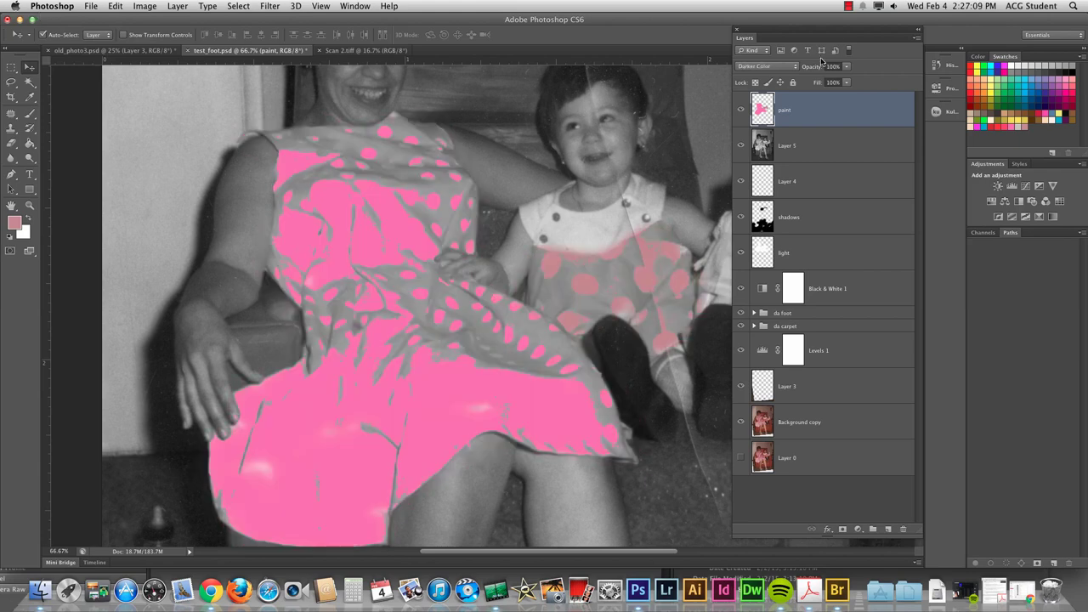
left_click(795, 66)
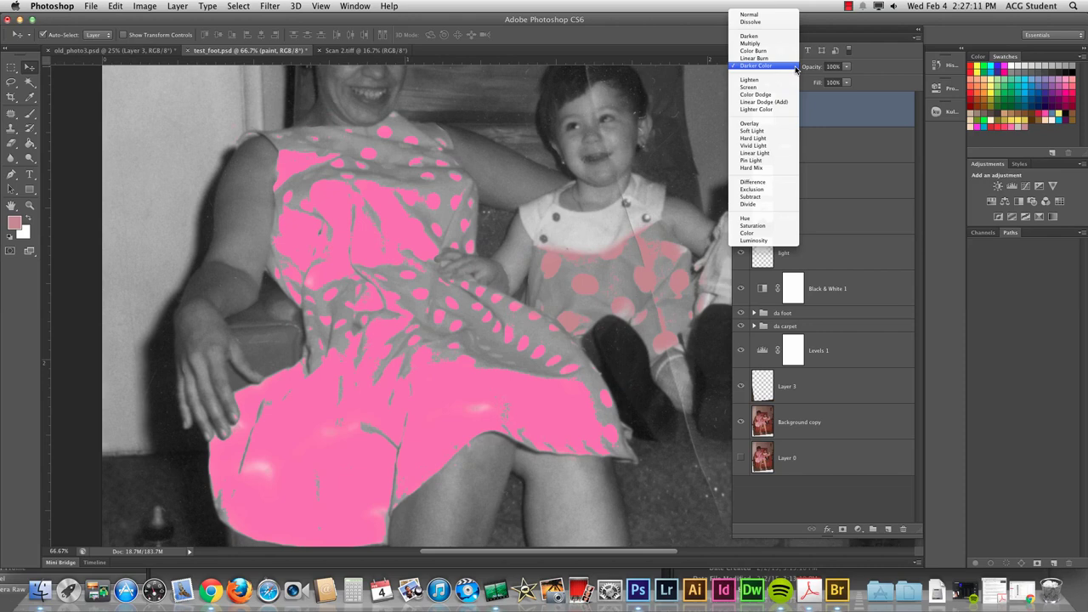
left_click(759, 132)
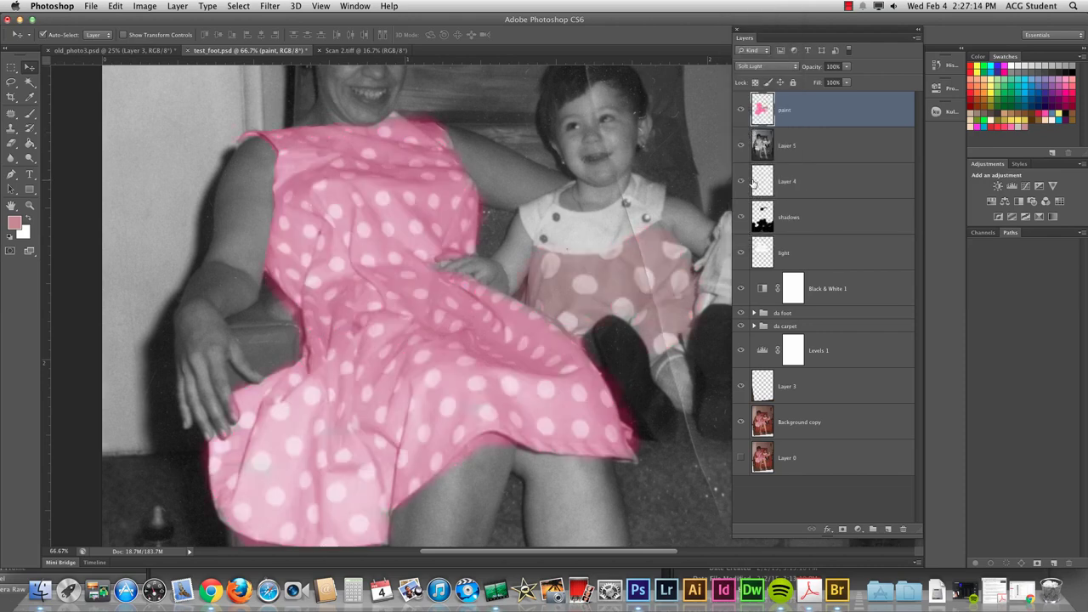
key("super+minus")
key("super+minus")
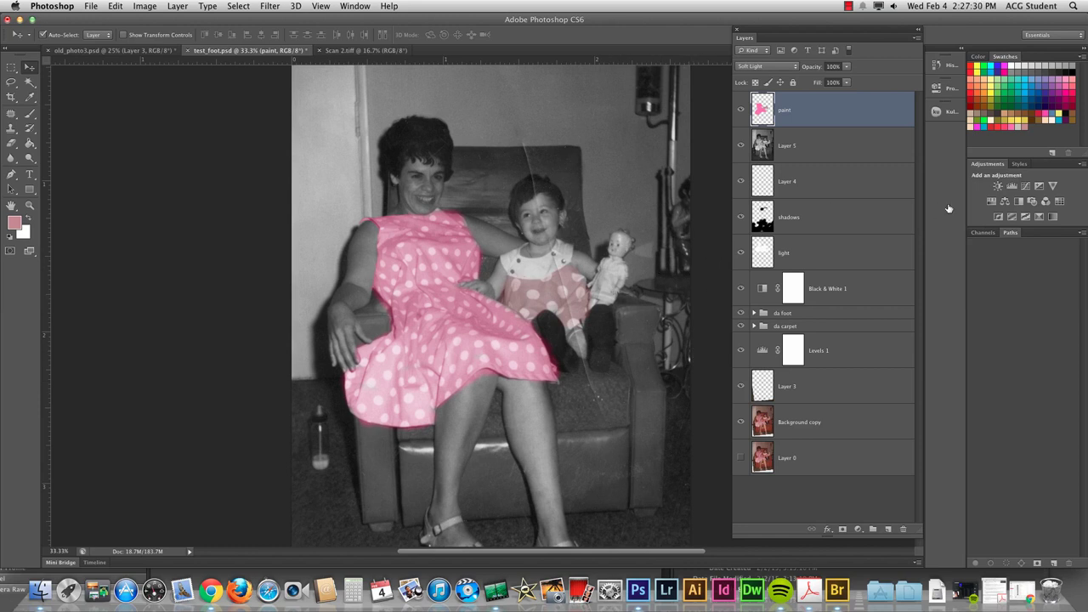
left_click(798, 70)
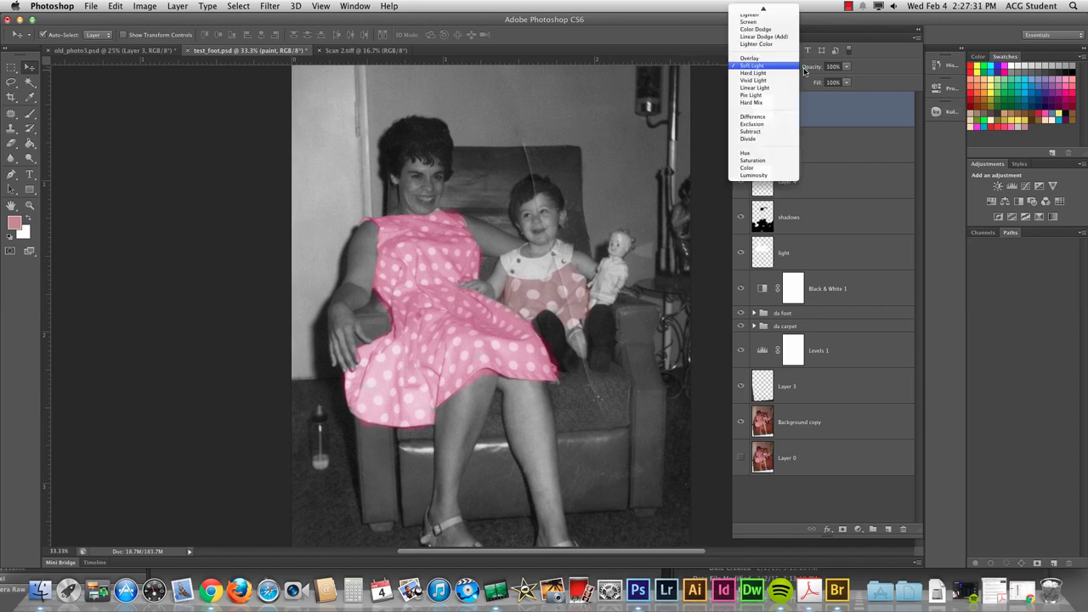
left_click(824, 64)
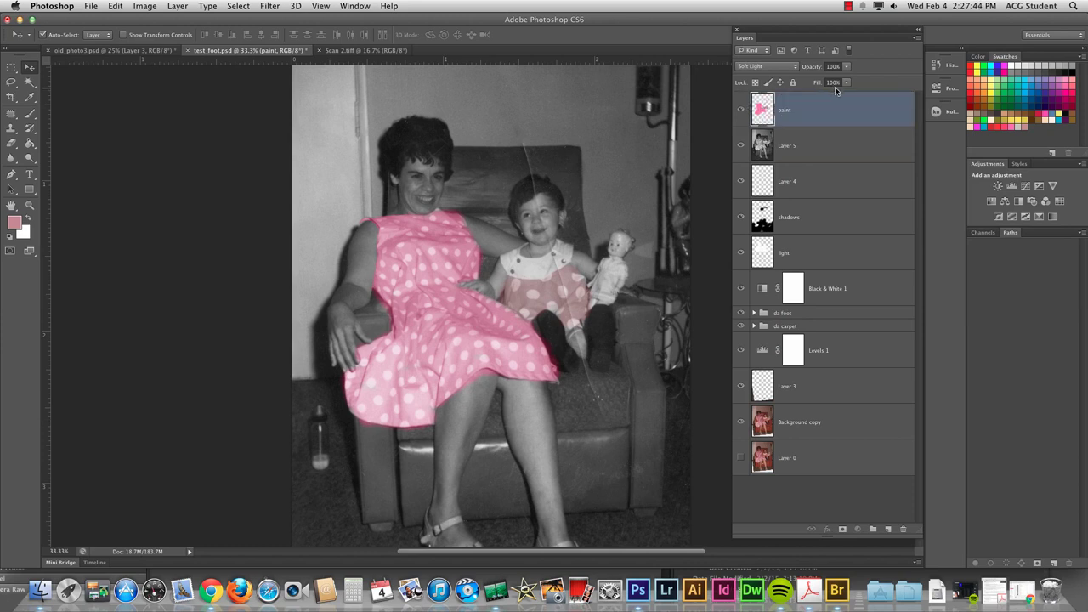
Step: Try the Background copy layer above the paint layer in Overlay mode, and return it beneath Layer 3
left_click_drag(803, 424, 821, 92)
left_click(765, 67)
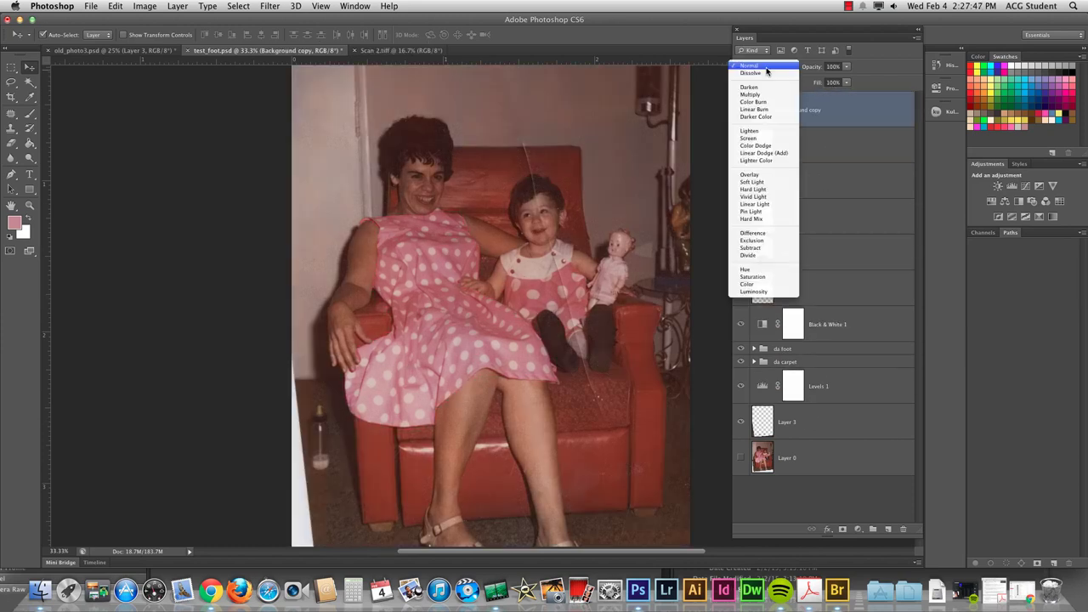
left_click(748, 176)
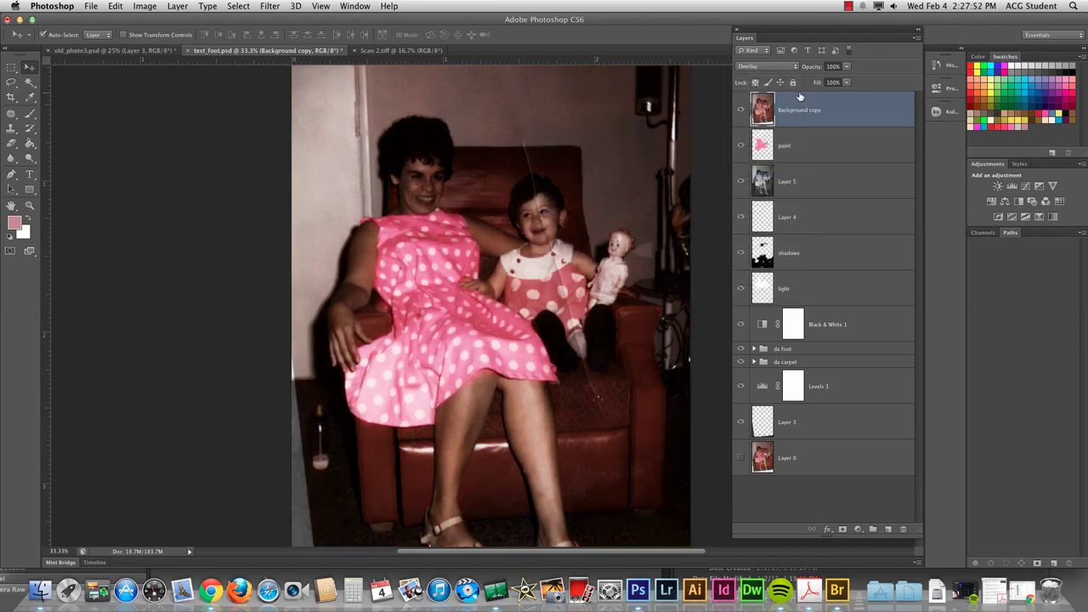
left_click_drag(807, 115, 852, 440)
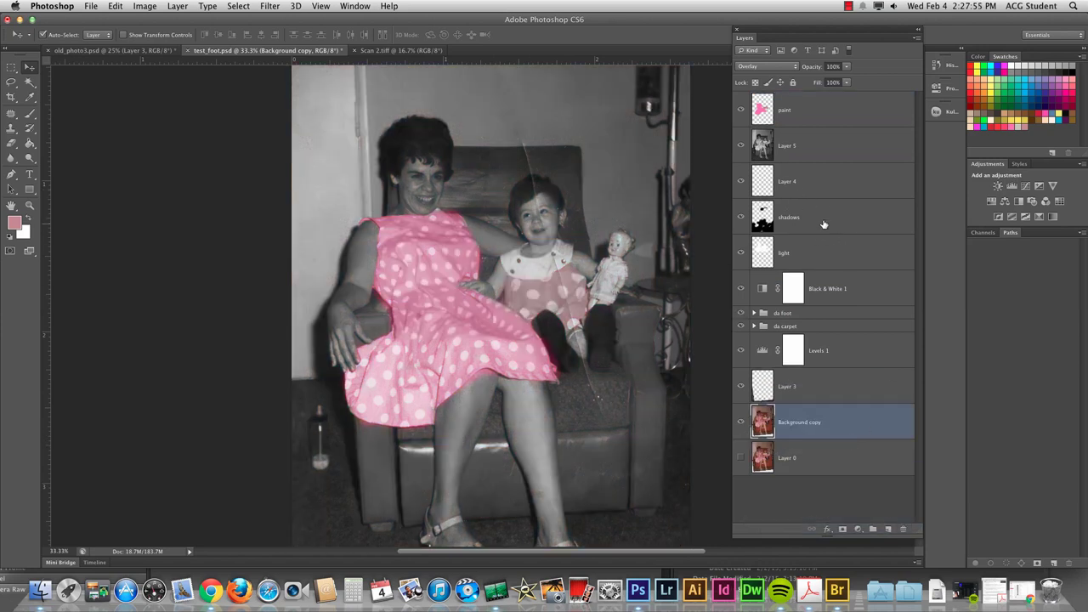
Step: Duplicate the black-and-white Layer 5 and place the copy above the paint layer
left_click(790, 146)
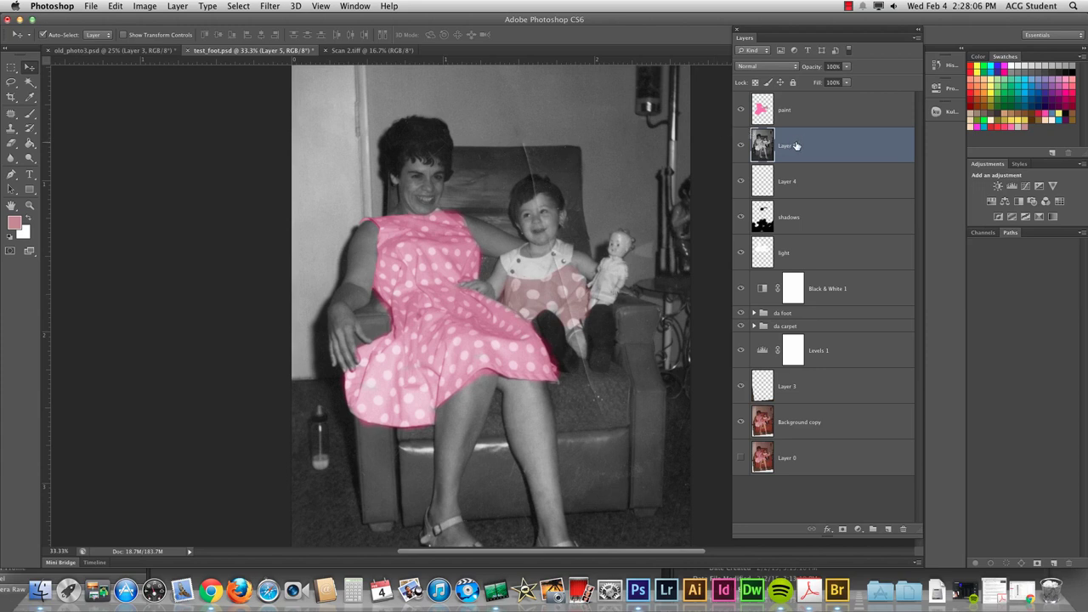
left_click_drag(796, 146, 889, 529)
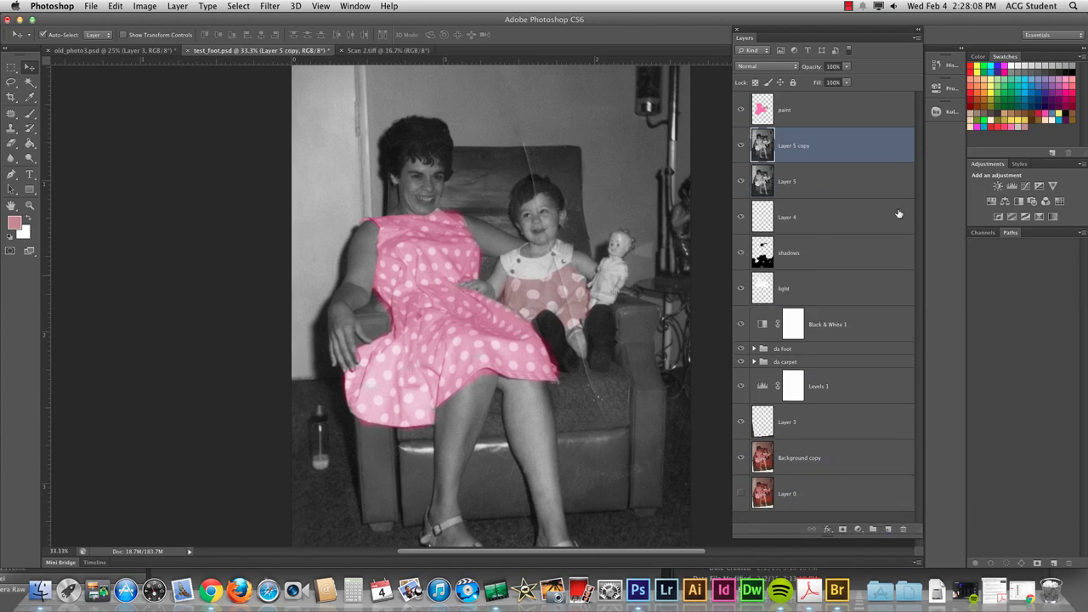
left_click_drag(809, 147, 806, 93)
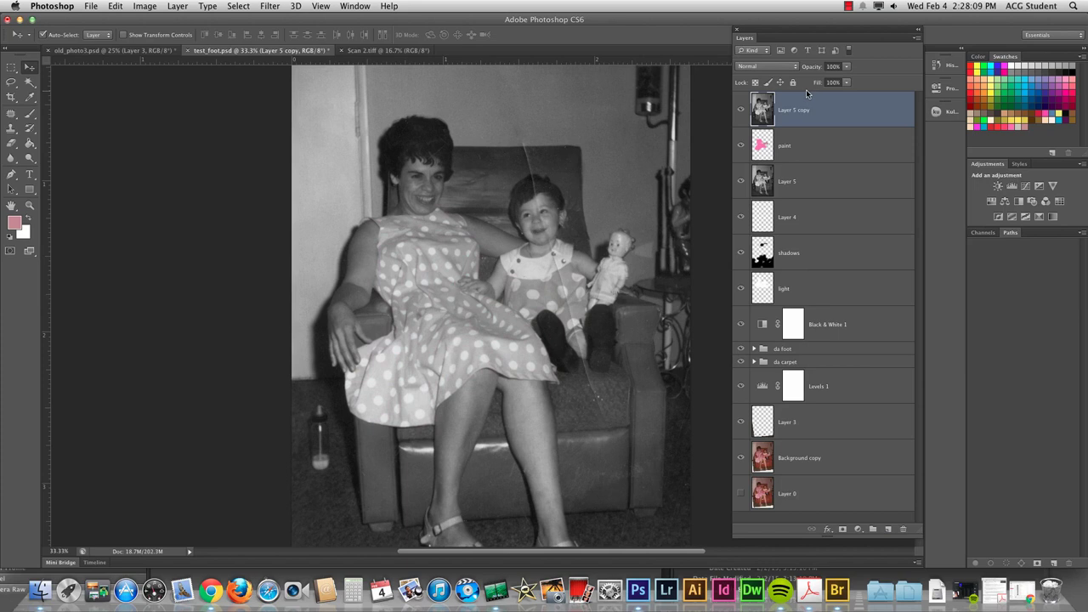
Step: Try Soft Light blending on the Layer 5 copy and lower its opacity to 0%
left_click(782, 68)
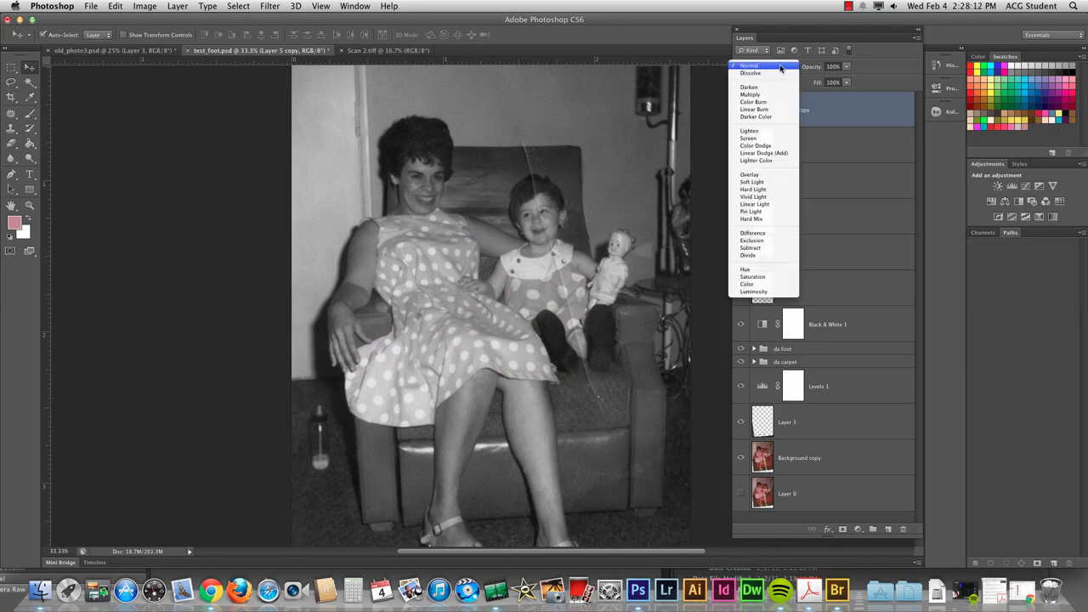
left_click(762, 182)
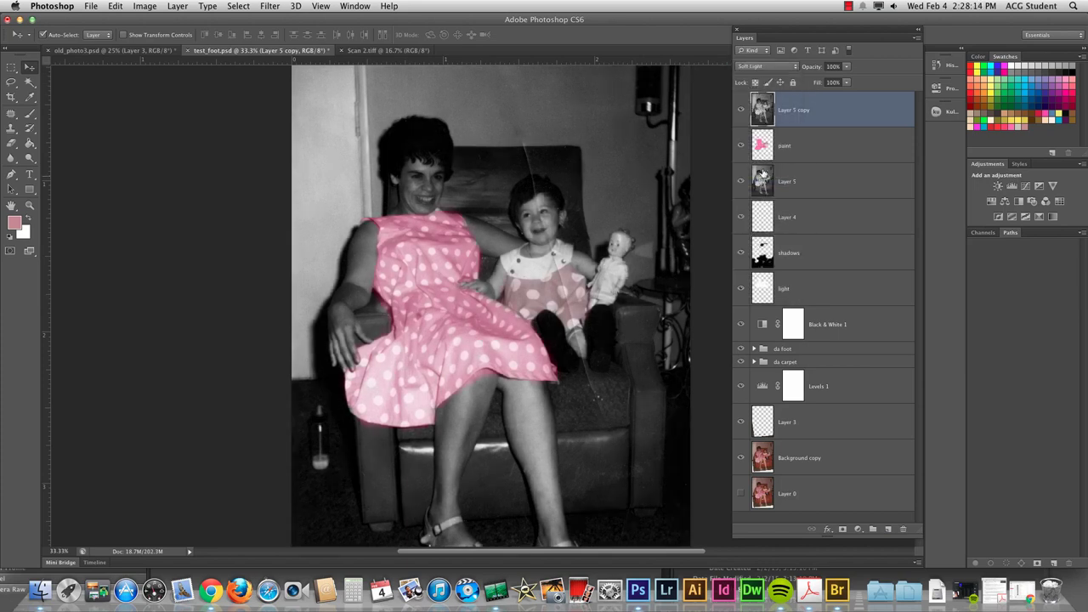
left_click_drag(816, 67, 792, 69)
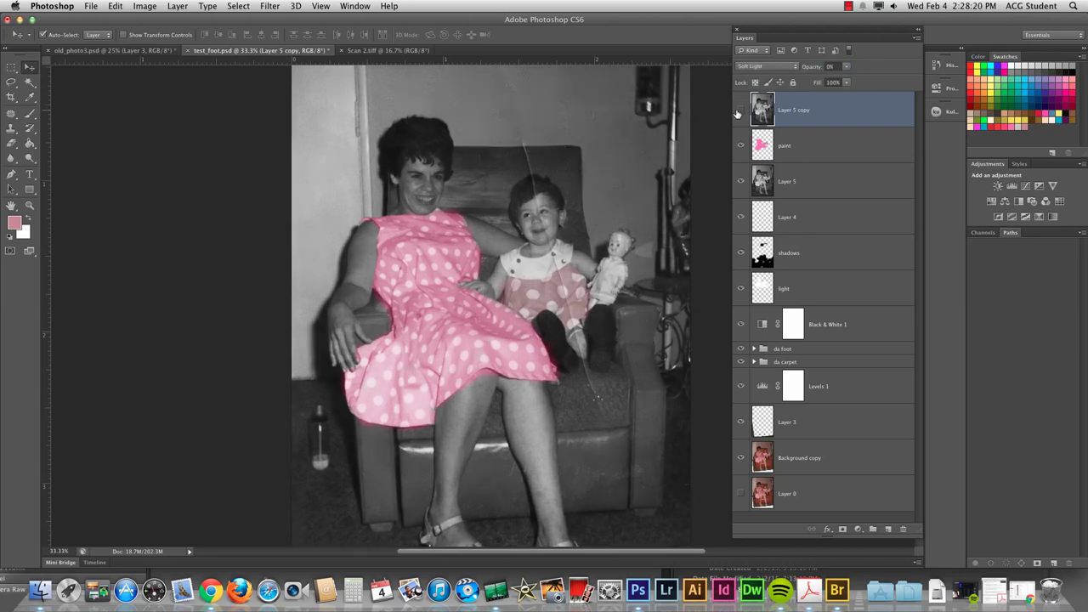
Step: Set the Layer 5 copy to Normal blending at 43% opacity, and toggle its visibility to compare the dress colors
left_click(760, 68)
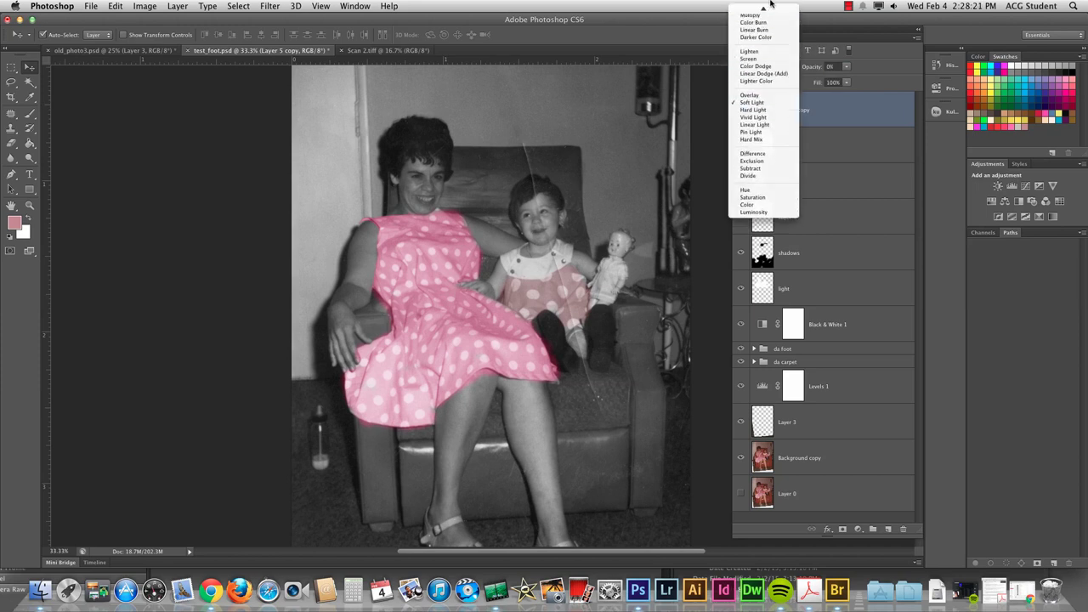
left_click(771, 9)
mouse_move(812, 67)
left_mouse_down()
mouse_move(842, 72)
mouse_move(818, 72)
left_mouse_up()
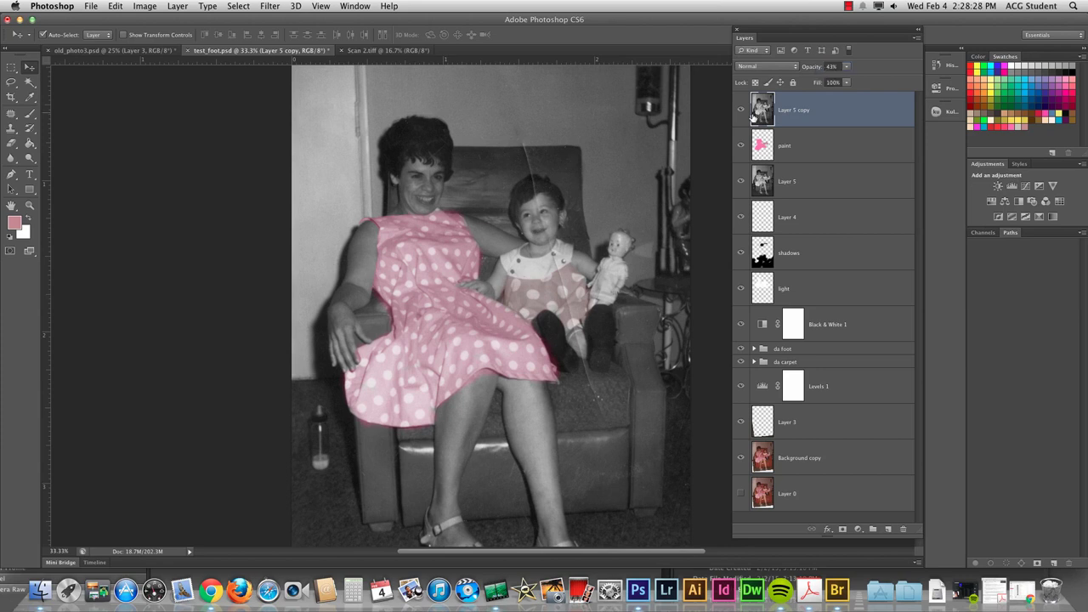
left_click(740, 110)
left_click(741, 111)
left_click(741, 112)
left_click(741, 110)
Step: Try Soft Light on the Layer 5 copy again, return it to Normal, and readjust its opacity
left_click(776, 68)
left_click(754, 181)
left_click(768, 67)
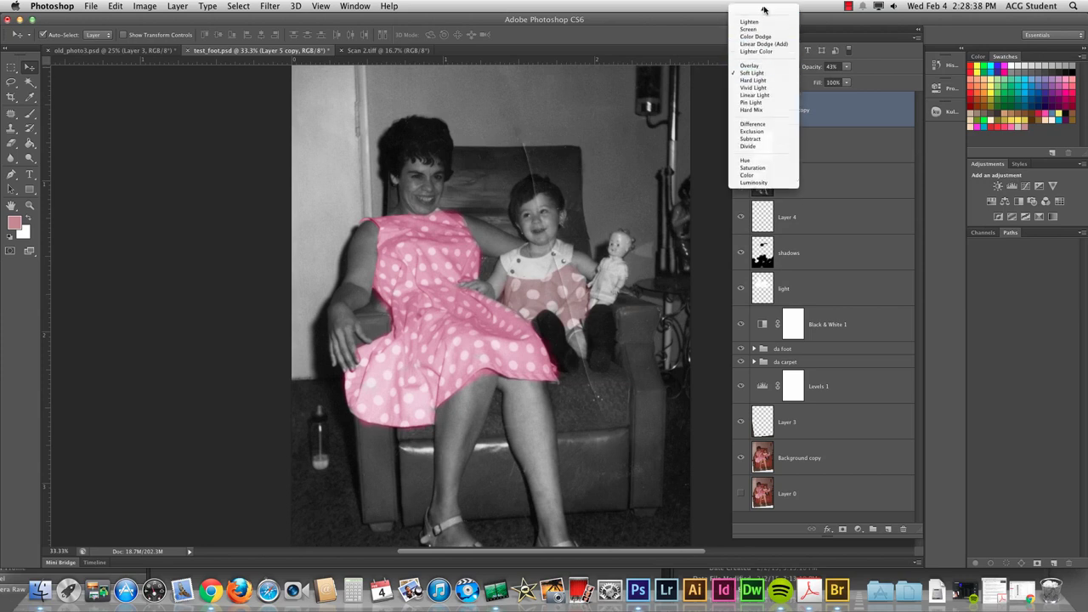
left_click(765, 8)
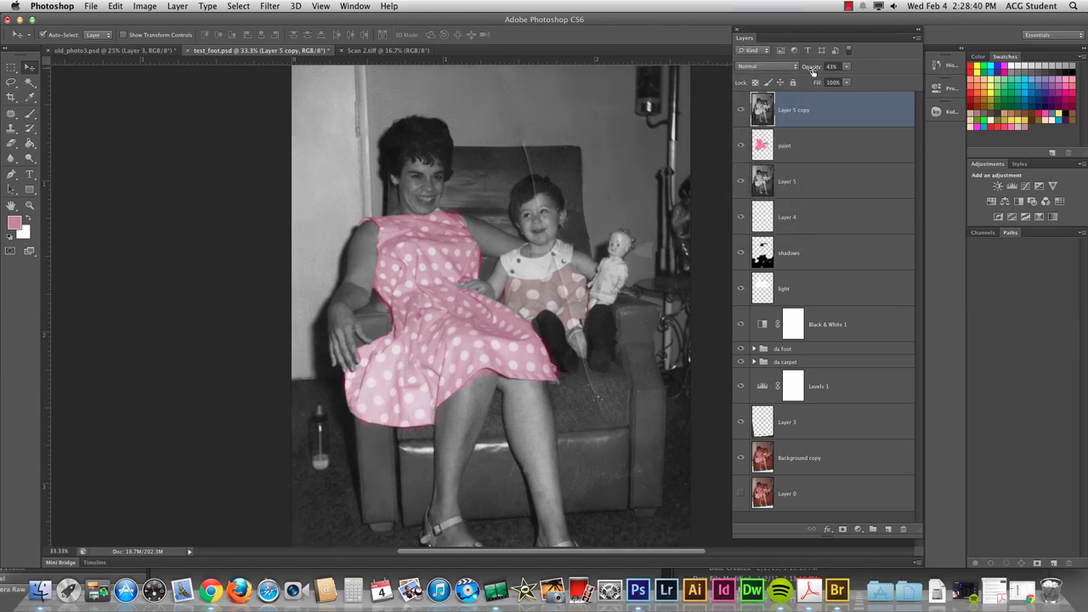
left_click_drag(810, 72, 837, 81)
Step: Switch to old_photo3.psd and move the Layer 3 strip down so it lines up with the photo's bottom border
left_click(114, 51)
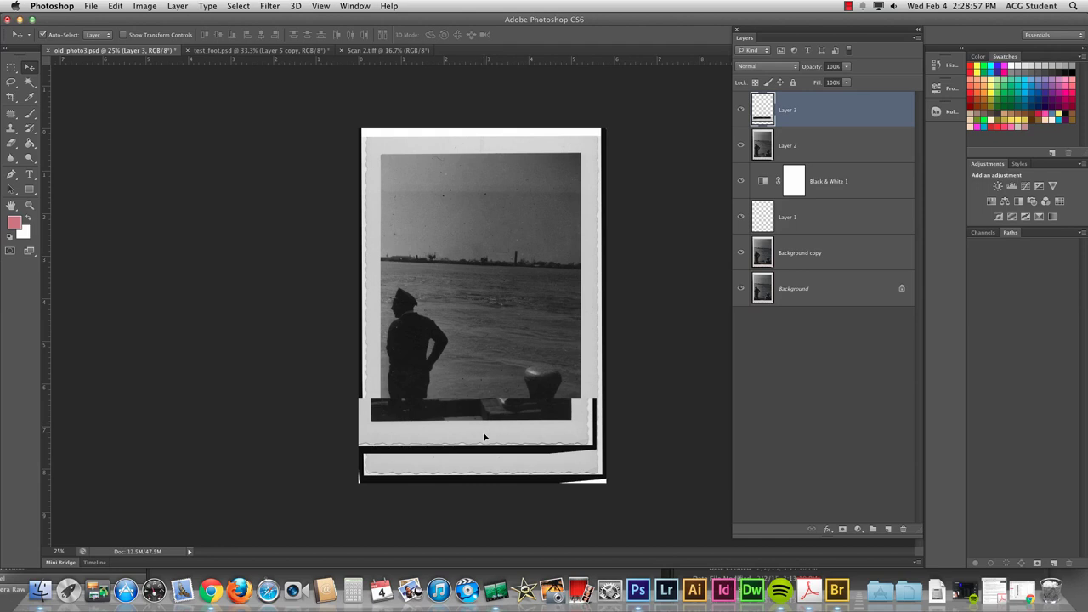
left_click_drag(485, 438, 498, 469)
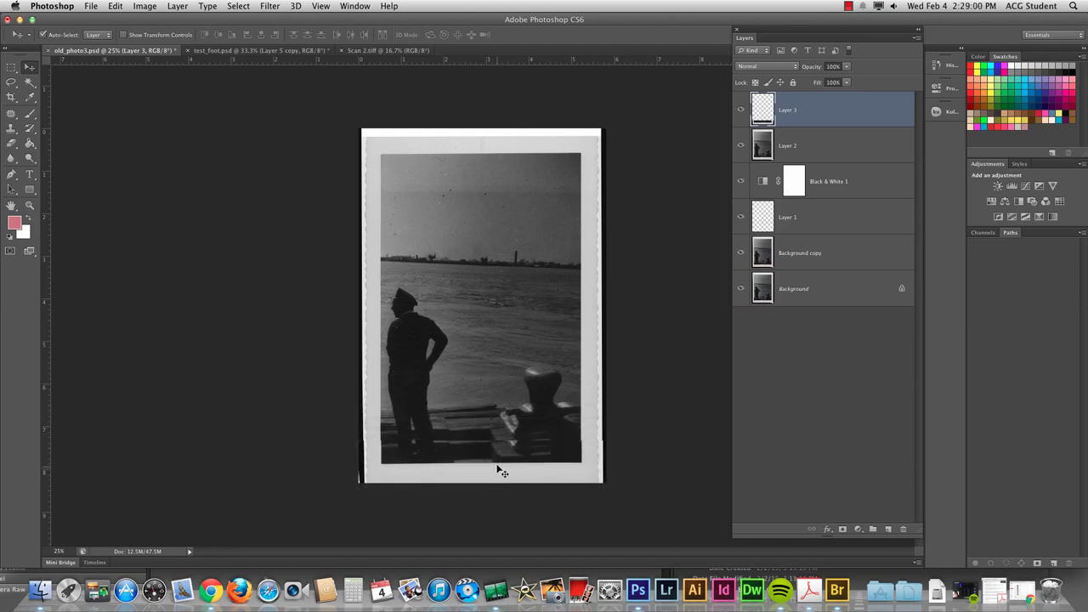
Step: Add a Gradient Map adjustment layer above Layer 3, and toggle its visibility to compare the effect
left_click(1052, 219)
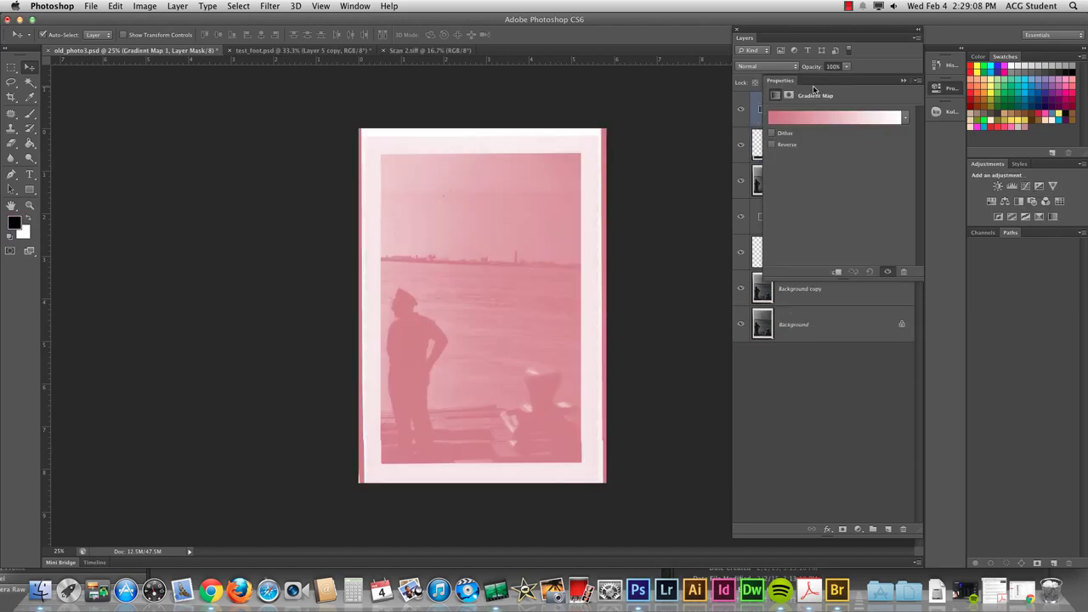
left_click_drag(807, 78, 173, 88)
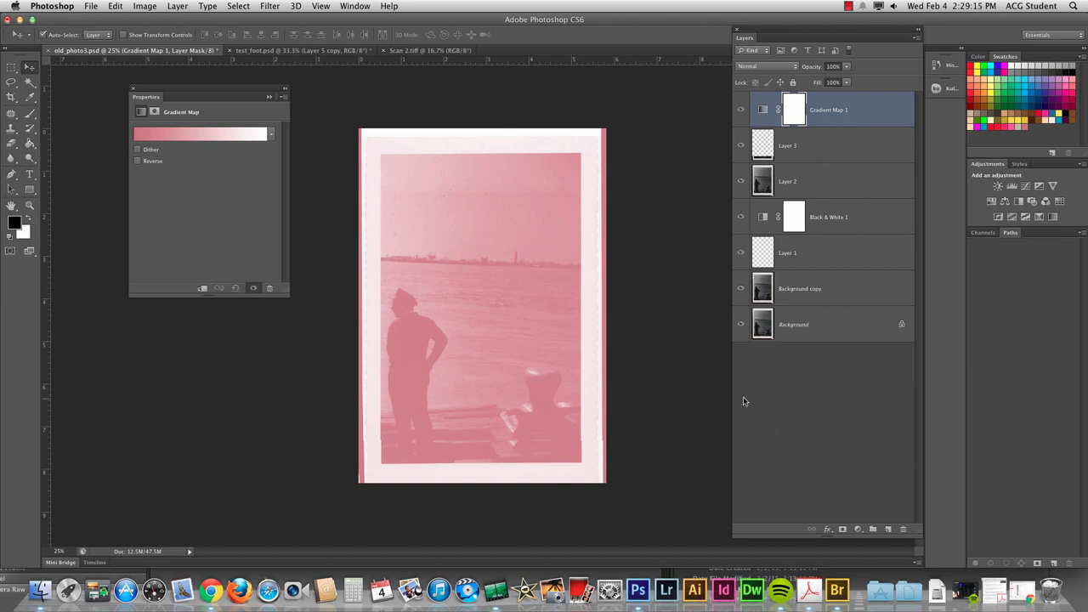
left_click(740, 111)
left_click(740, 110)
left_click(740, 111)
left_click(739, 111)
Step: Open the gradient map's gradient for editing, preview the Black, White preset, and return to Foreground to Background
left_click(189, 136)
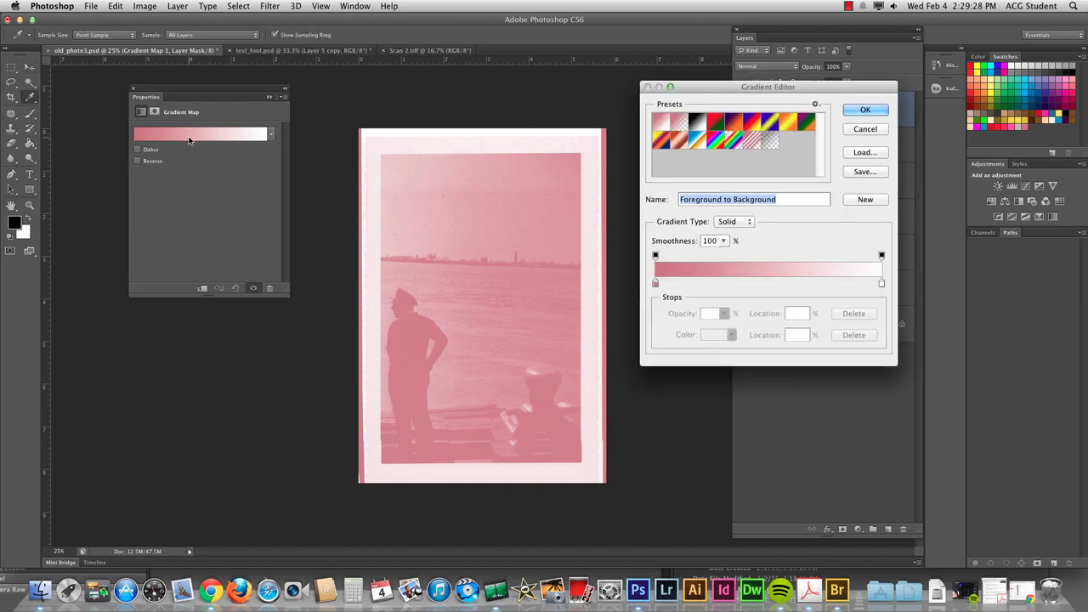
left_click(702, 123)
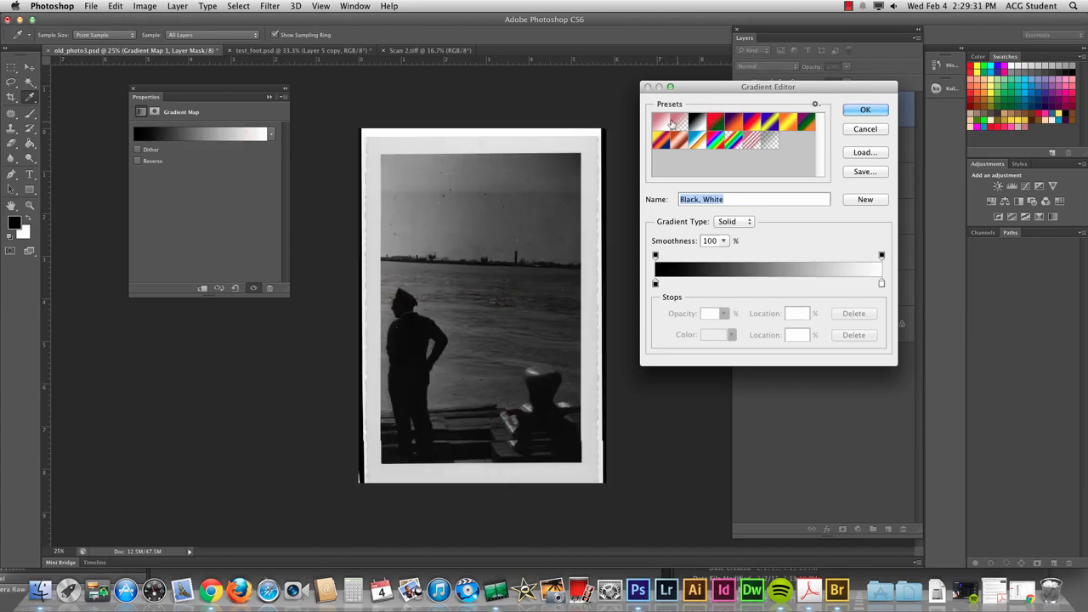
left_click(662, 125)
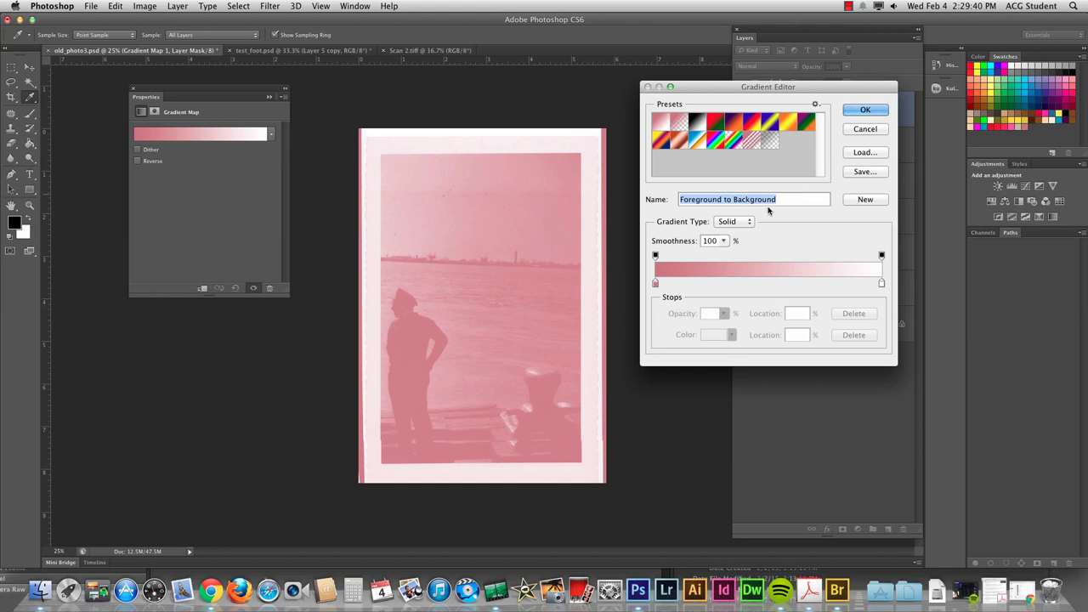
Step: Change the gradient's starting color stop at 0% to a bright blue
left_click(655, 285)
left_click(710, 337)
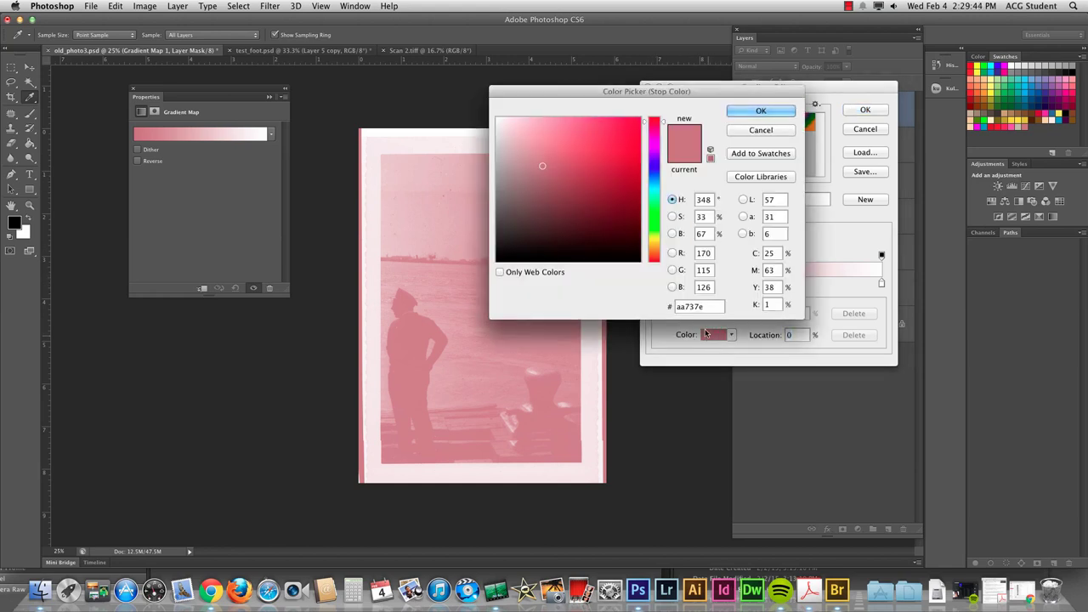
mouse_move(654, 171)
left_mouse_down()
mouse_move(625, 146)
mouse_move(644, 148)
left_mouse_up()
left_click(762, 111)
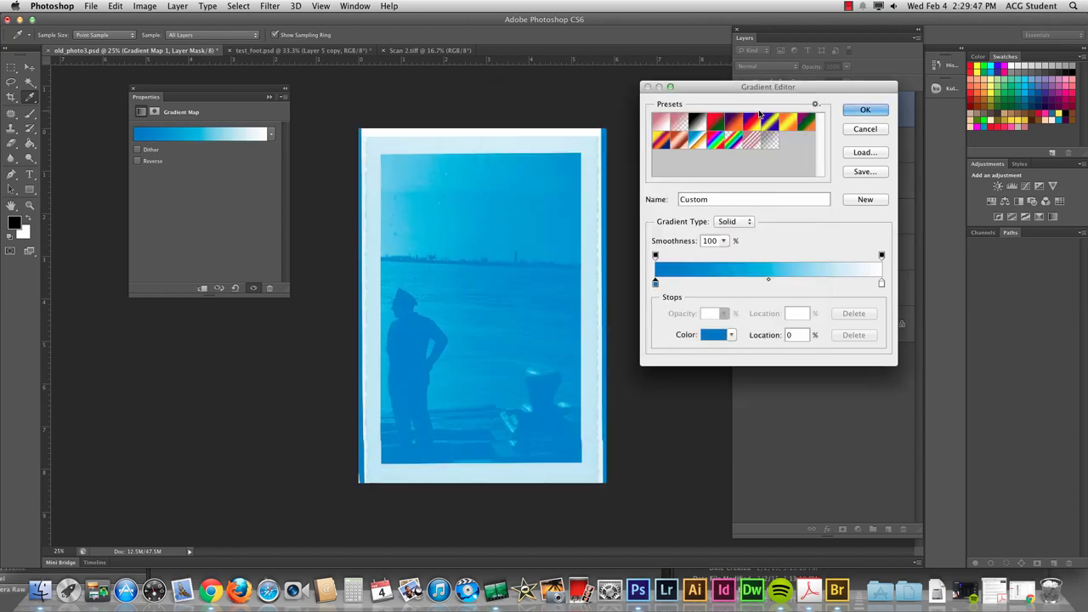
Step: Add a middle color stop to the gradient, color it gray 919191, and place it at 45%
left_click(752, 283)
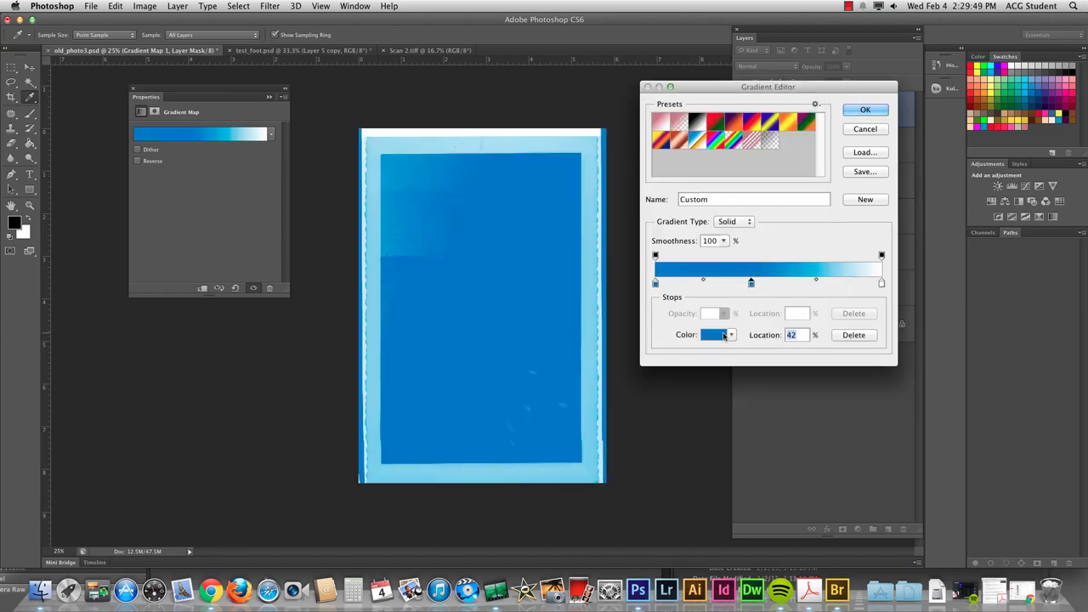
left_click(713, 335)
left_click(497, 179)
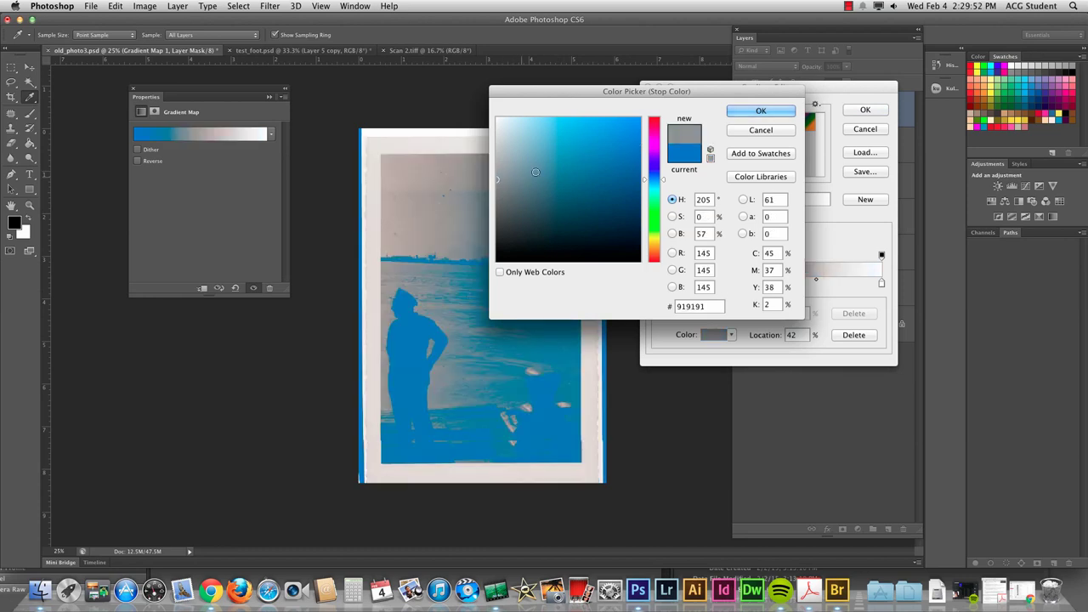
left_click(761, 111)
left_click_drag(748, 284, 656, 284)
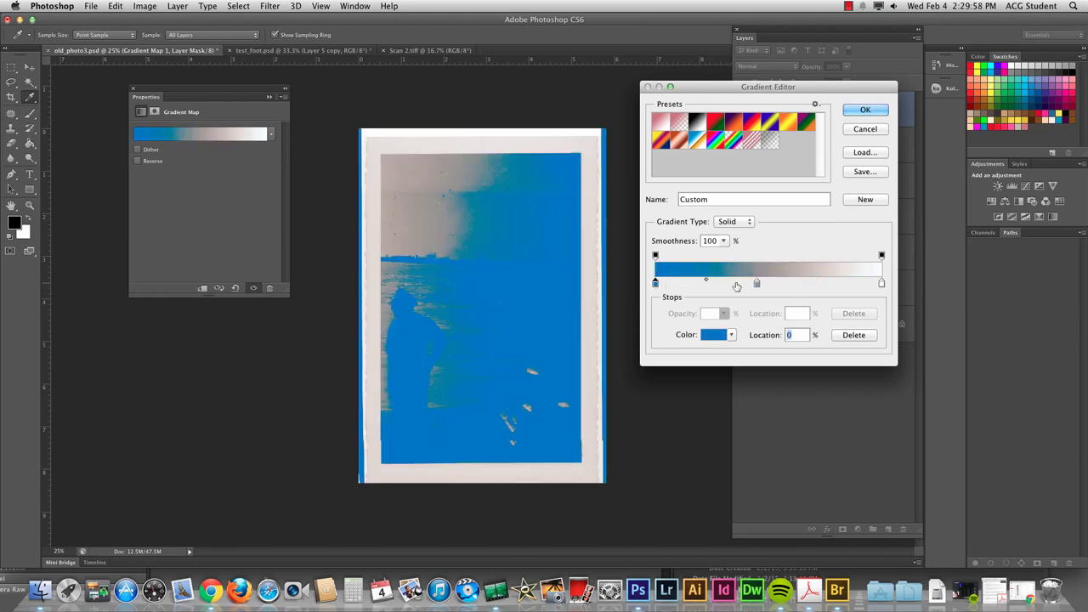
left_click(756, 284)
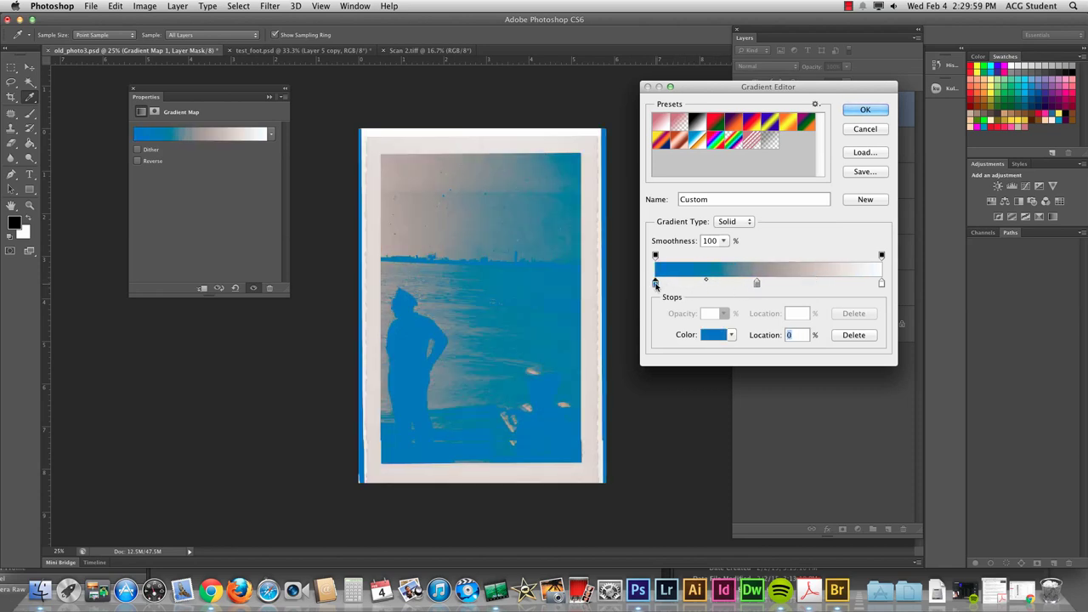
Step: Set the gradient's starting color stop to black, 000000
double_click(656, 284)
left_click(634, 259)
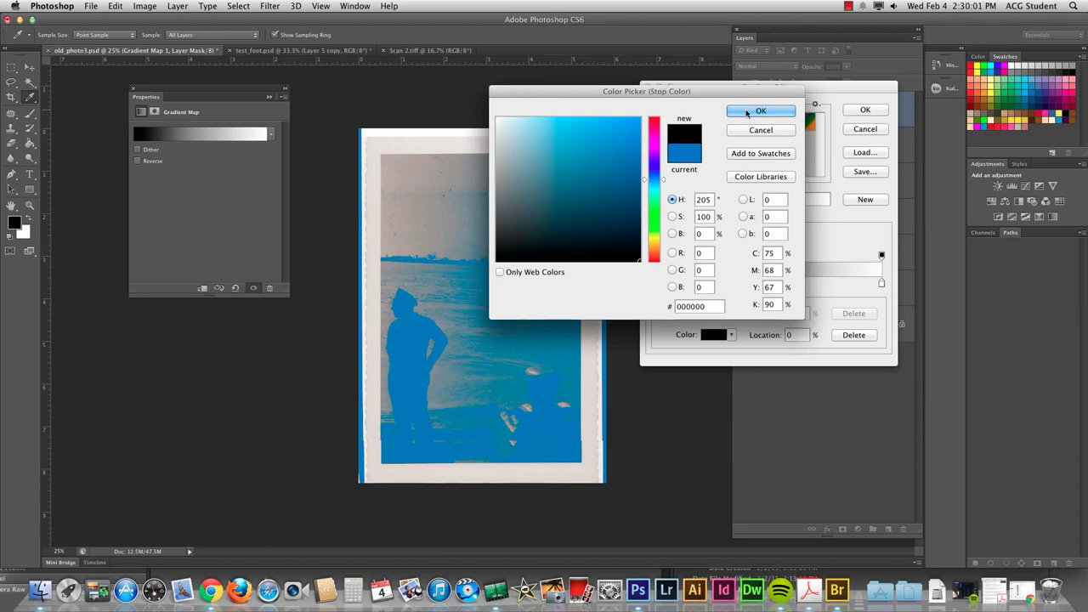
left_click(751, 113)
Step: Color the gradient's middle stop teal blue, 2487ac, and apply the edited gradient to the photo
left_click(757, 284)
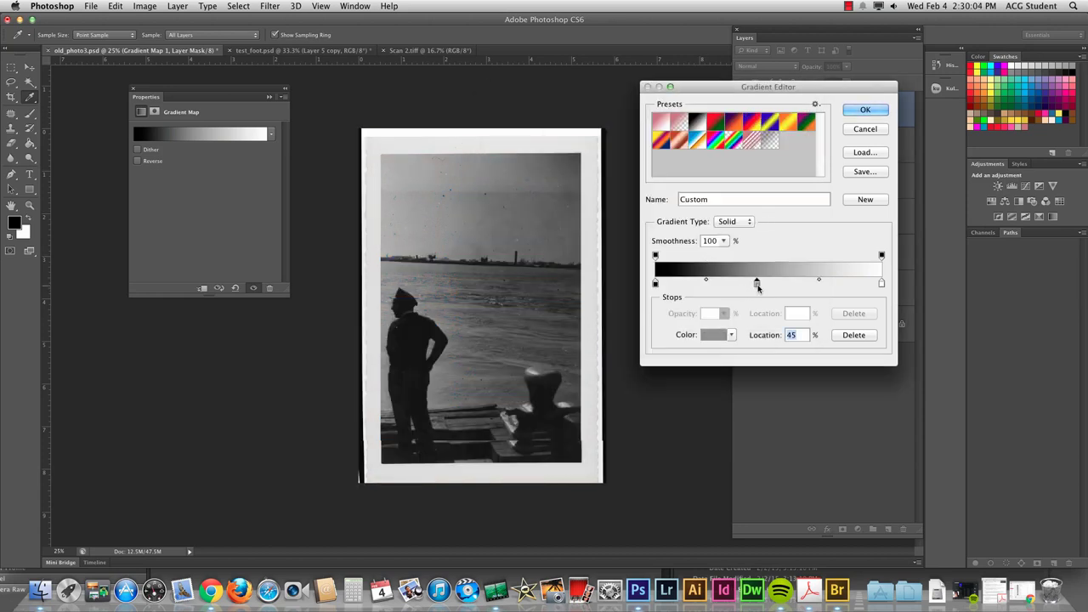
left_click(720, 334)
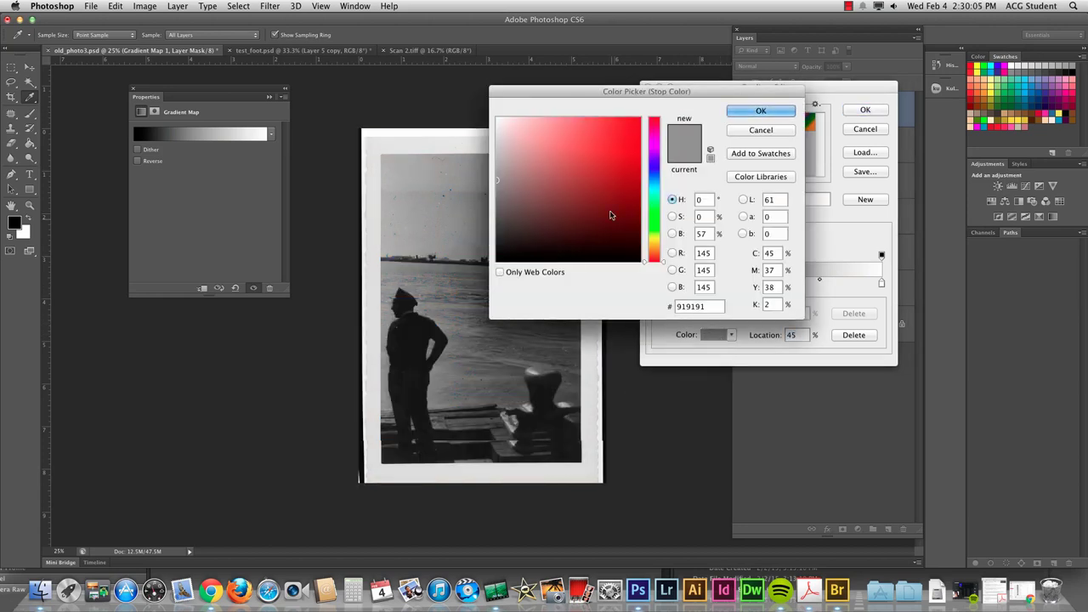
left_click(653, 183)
left_click_drag(616, 174, 607, 165)
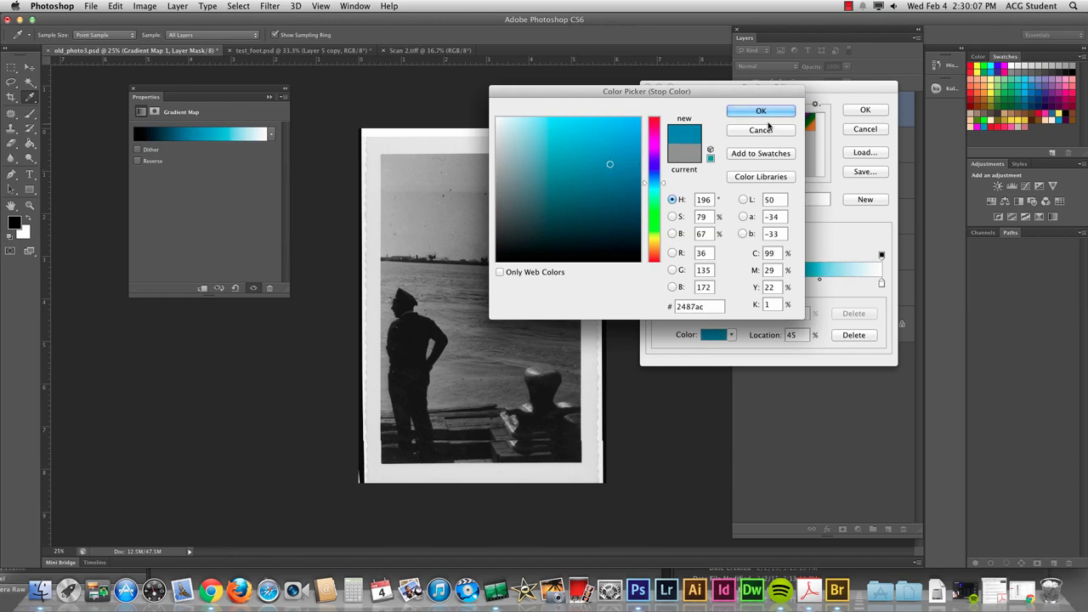
left_click(769, 112)
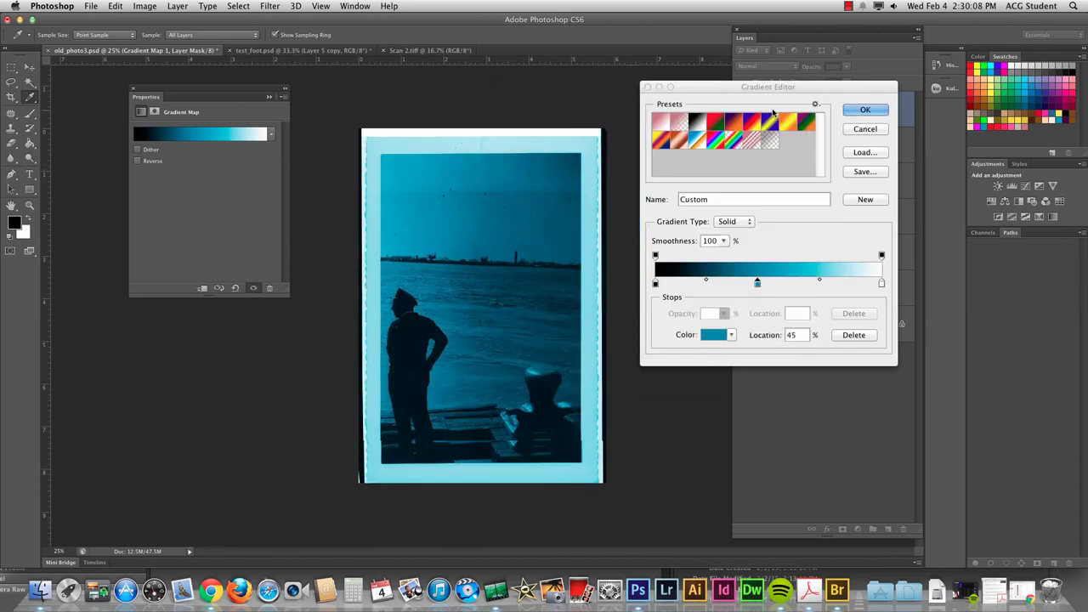
left_click(865, 110)
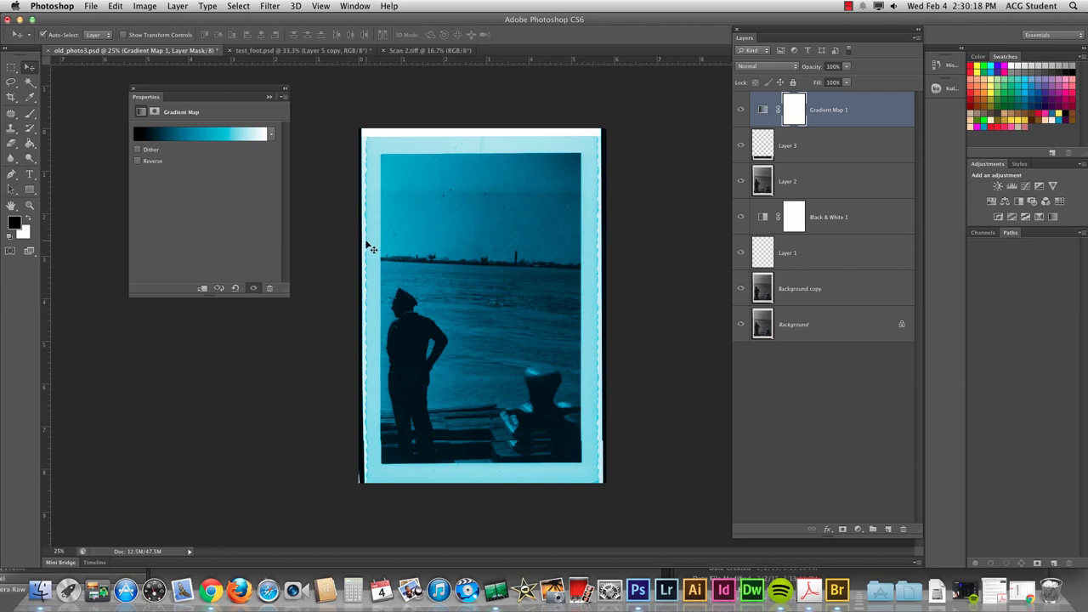
Step: Brush black on the Gradient Map 1 mask along the photo's left paper border to hide the blue tint there
key("b")
mouse_move(370, 233)
left_mouse_down()
mouse_move(370, 255)
mouse_move(366, 185)
mouse_move(366, 401)
left_mouse_up()
Step: Set the Gradient Map 1 layer's blending mode to Soft Light and its opacity to 50%
left_click(755, 68)
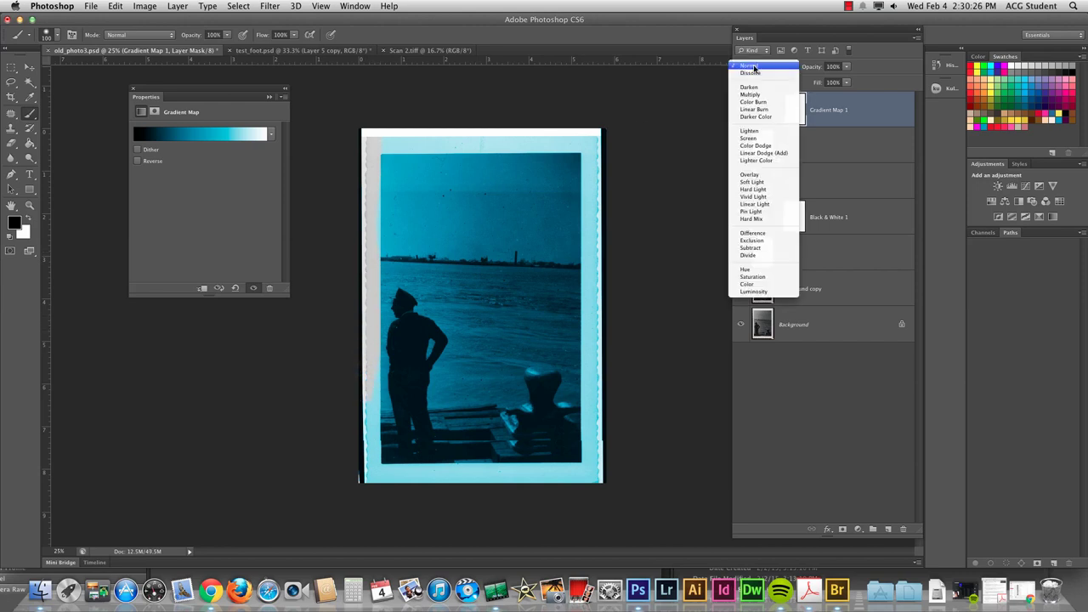
left_click(753, 181)
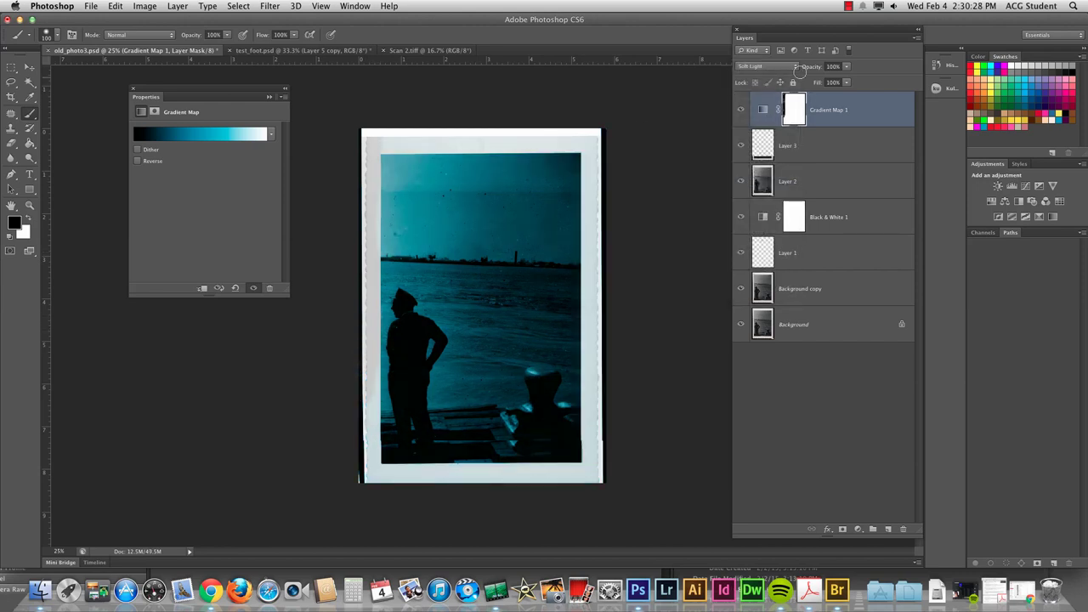
left_click(831, 66)
type("34")
key("Return")
type("50")
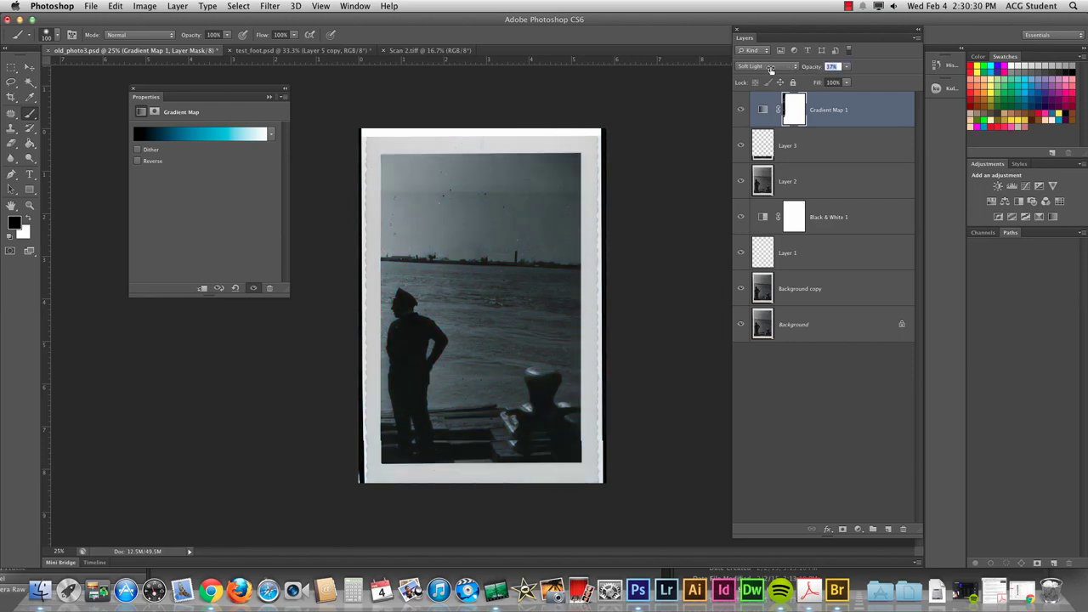
key("Return")
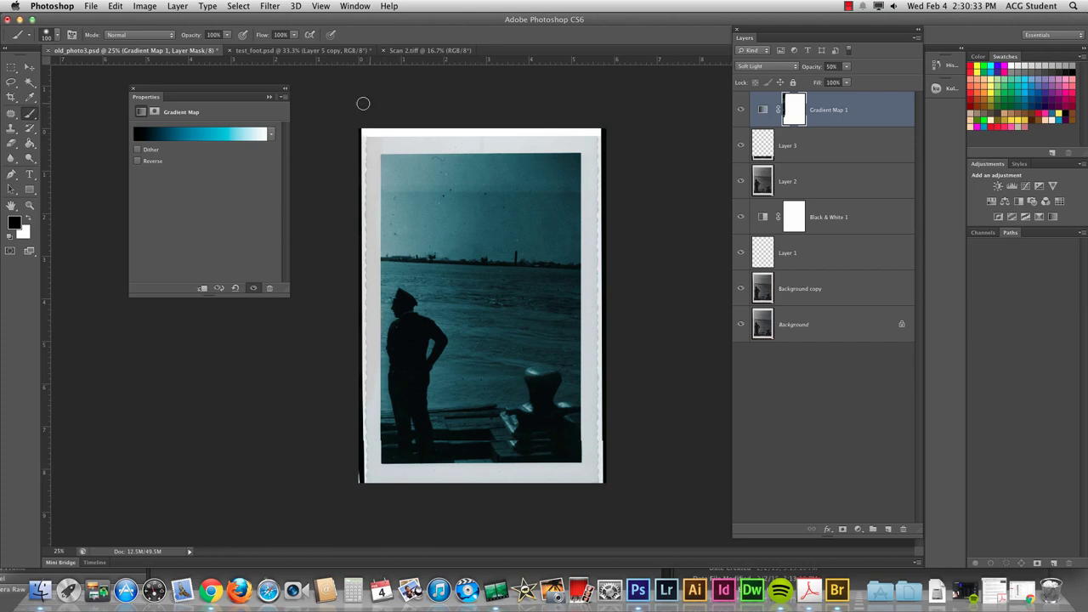
Step: Open the gradient map's gradient for editing and append the Photographic Toning set to the presets
left_click(284, 100)
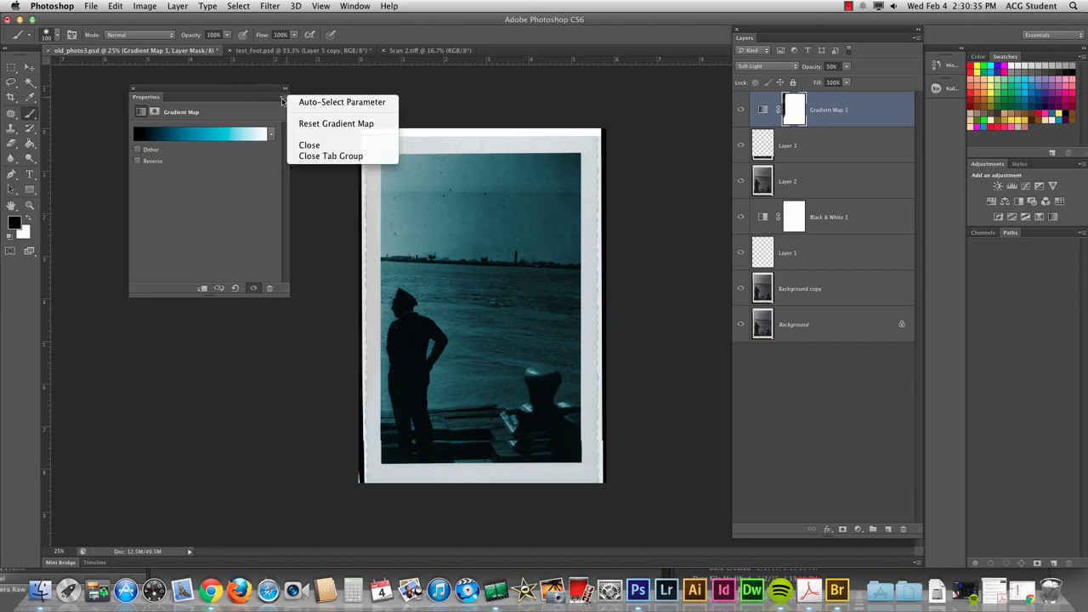
left_click(276, 102)
left_click(189, 135)
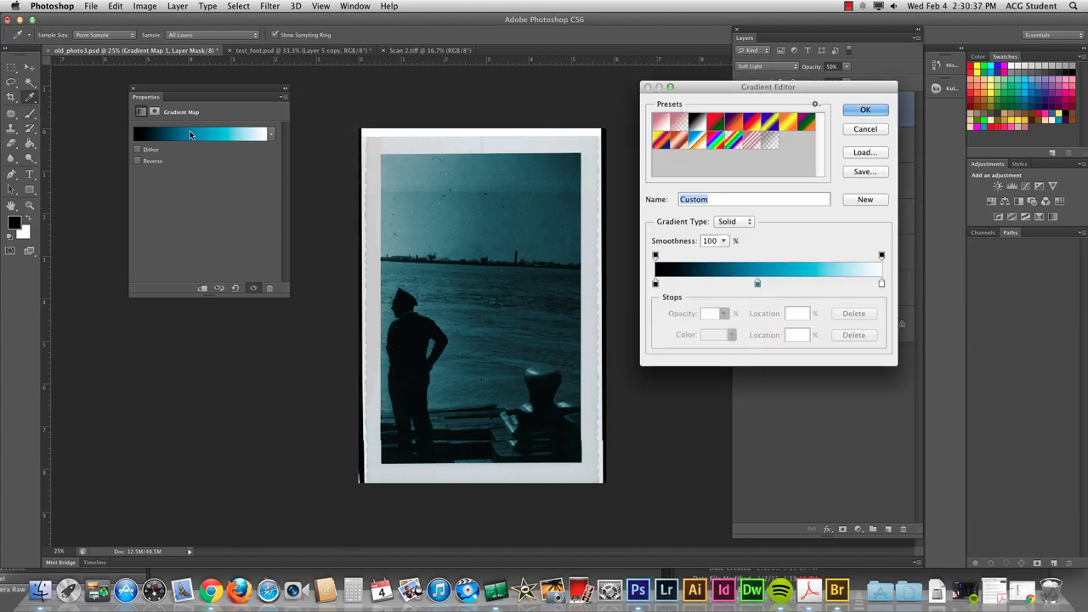
left_click(815, 106)
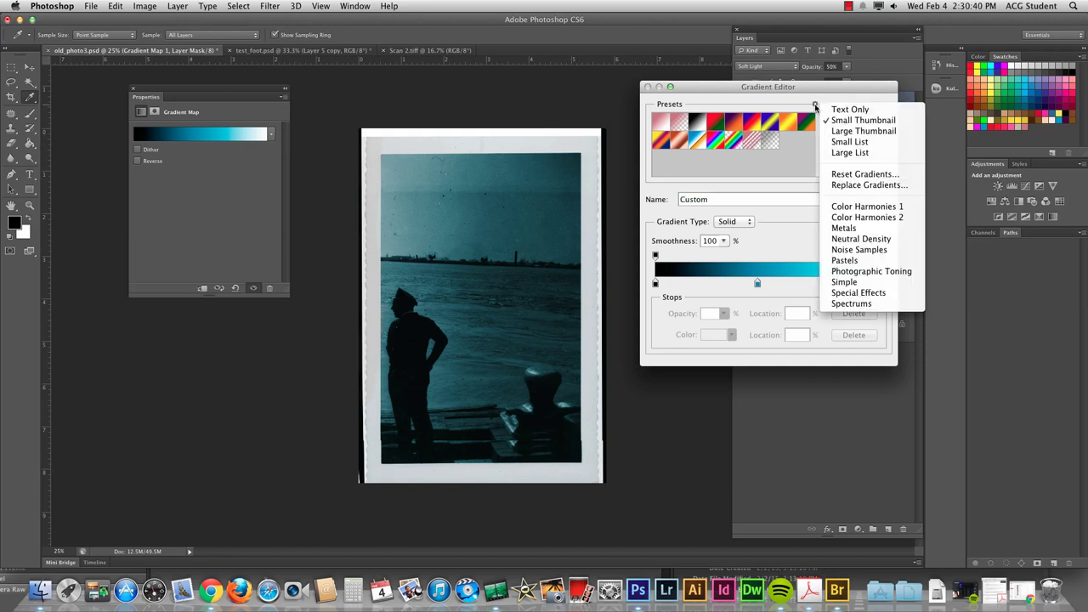
left_click(876, 272)
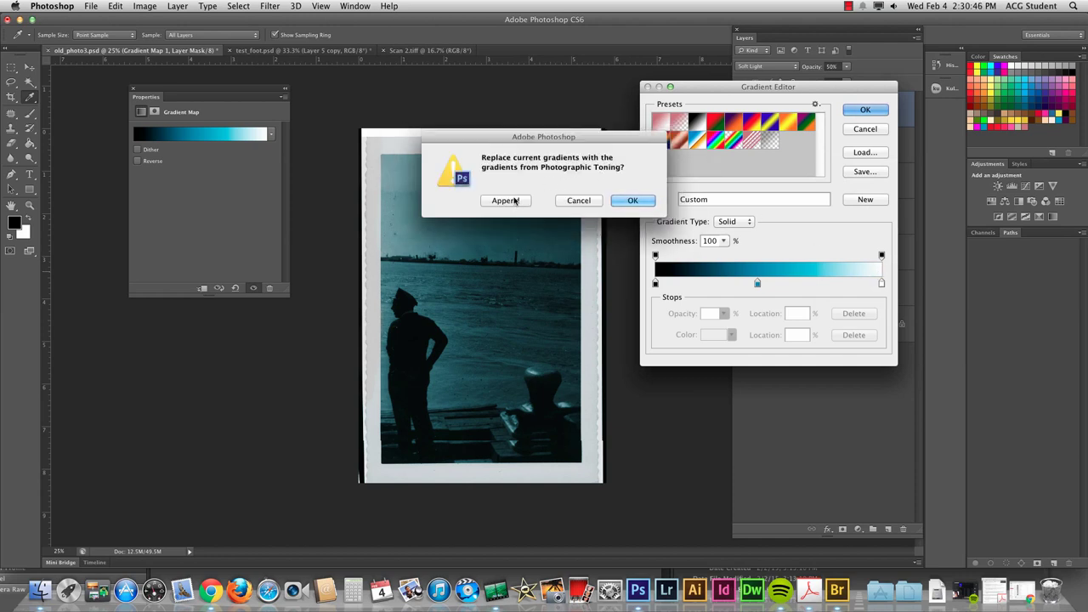
left_click(514, 201)
Step: Try several toning presets on the photo, including Copper 1, Blue 1, Sepia 4 and Sepia Highlights 2
scroll(820, 153, "down", 2)
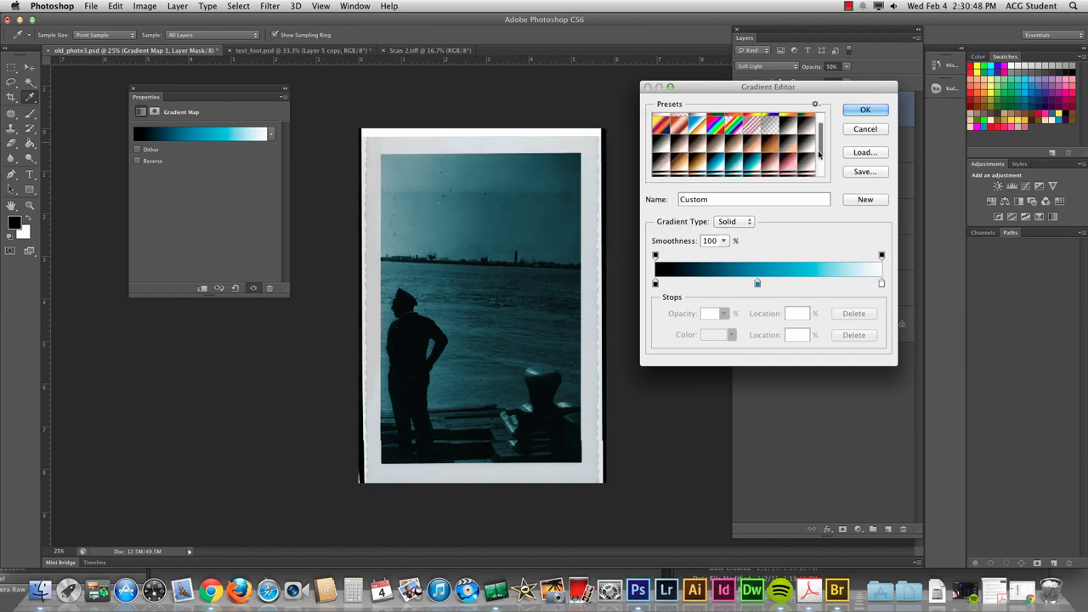
left_click(763, 156)
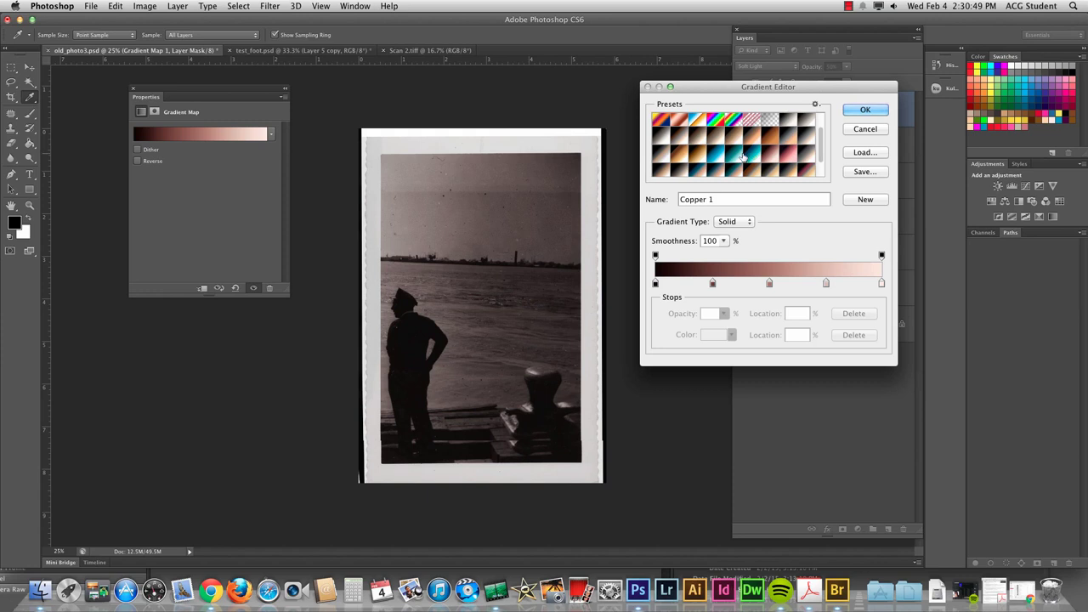
left_click(741, 158)
left_click(720, 158)
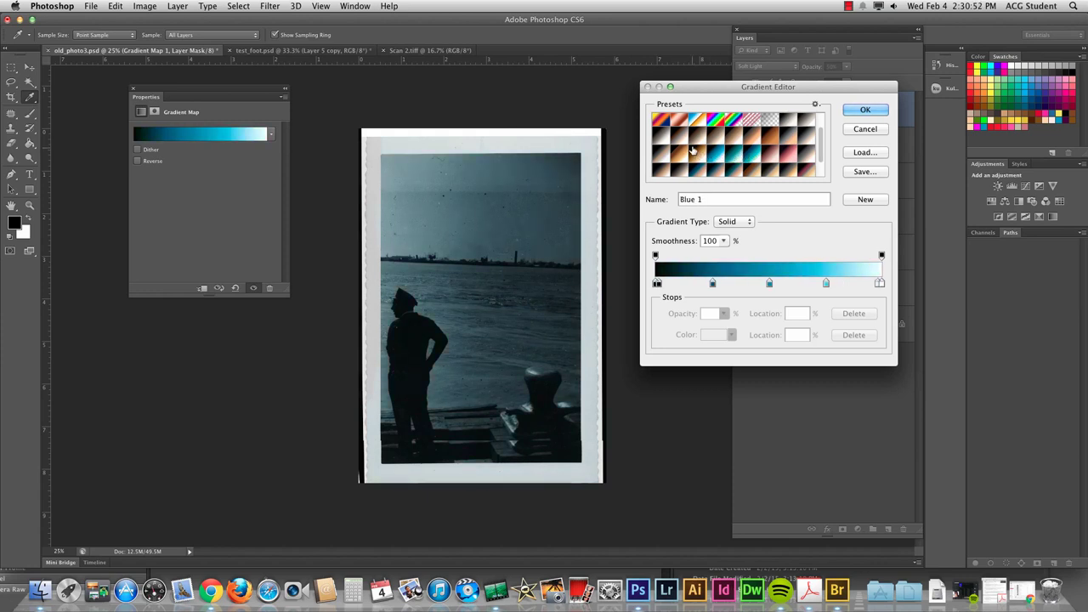
left_click(706, 139)
left_click(720, 141)
left_click(761, 144)
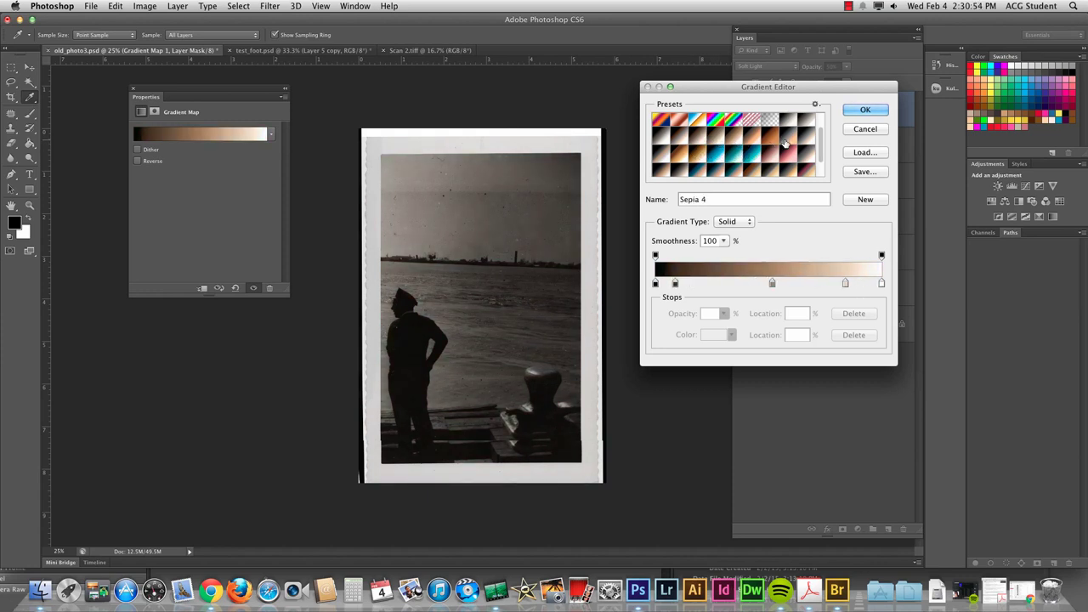
left_click(786, 143)
left_click(810, 141)
Step: Try the Cobalt-Iron 3 preset, and choose Sepia-Blue 2 as the gradient
scroll(815, 170, "down", 2)
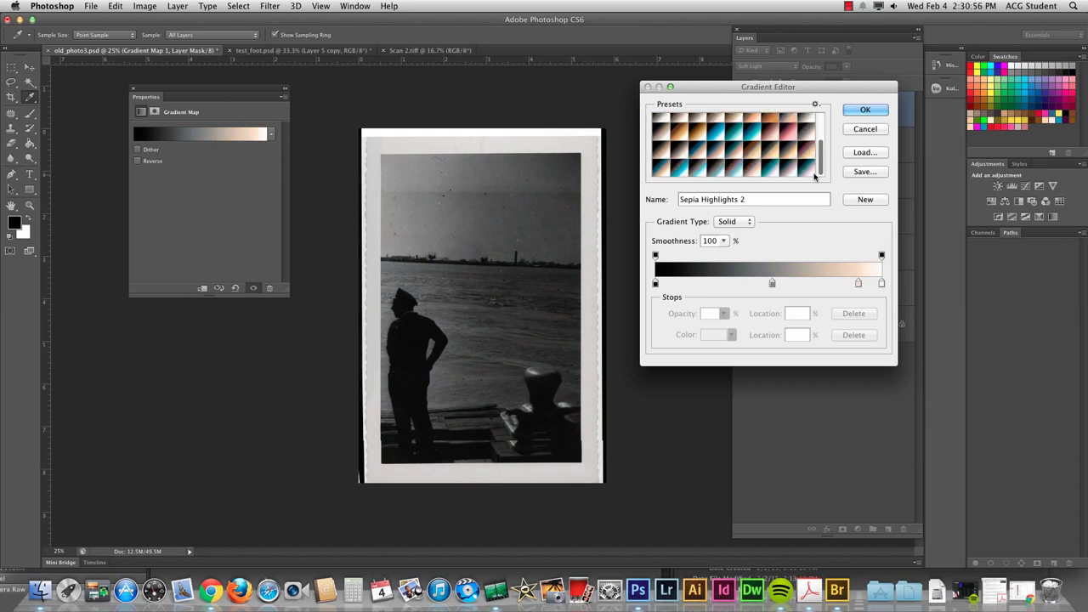
left_click(784, 171)
left_click(803, 168)
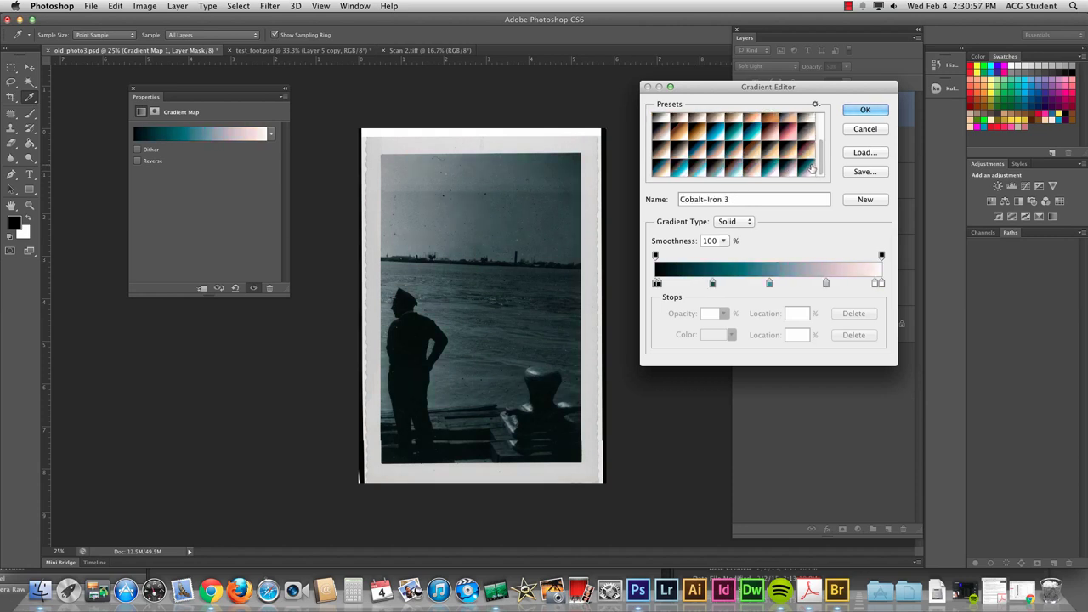
left_click(724, 150)
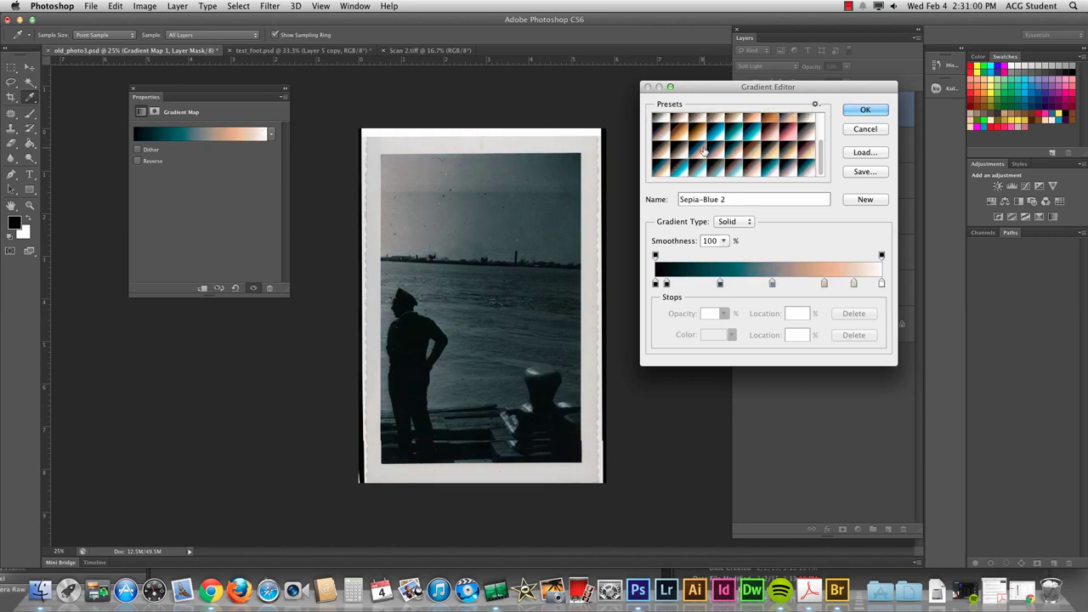
Step: Recolor the gradient's dark teal stop at 29% to a brighter teal, 3e8d9b, and apply the edited gradient
left_click(720, 284)
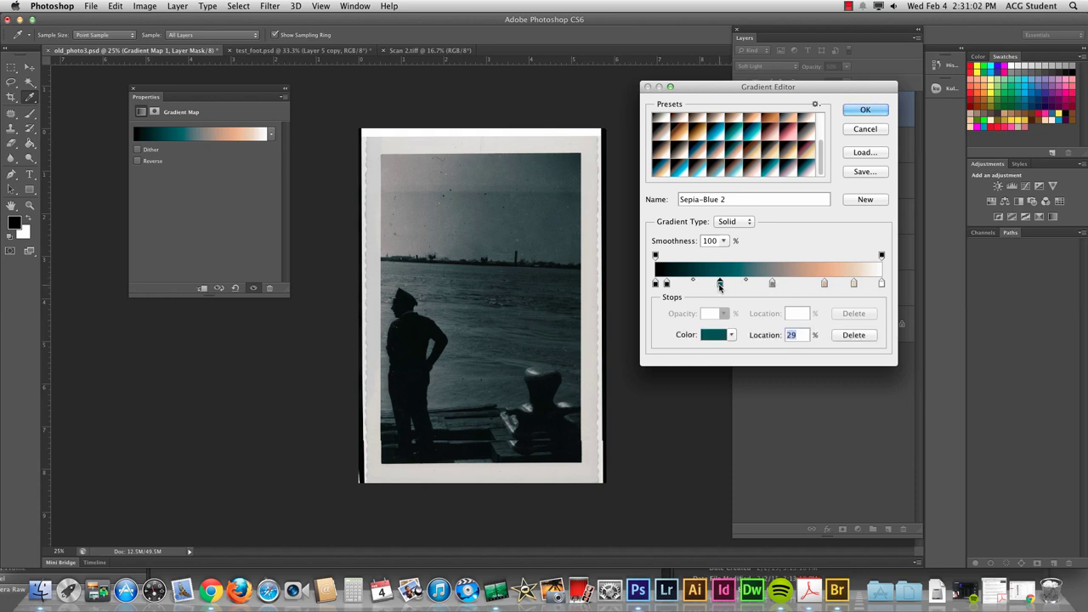
left_click(713, 335)
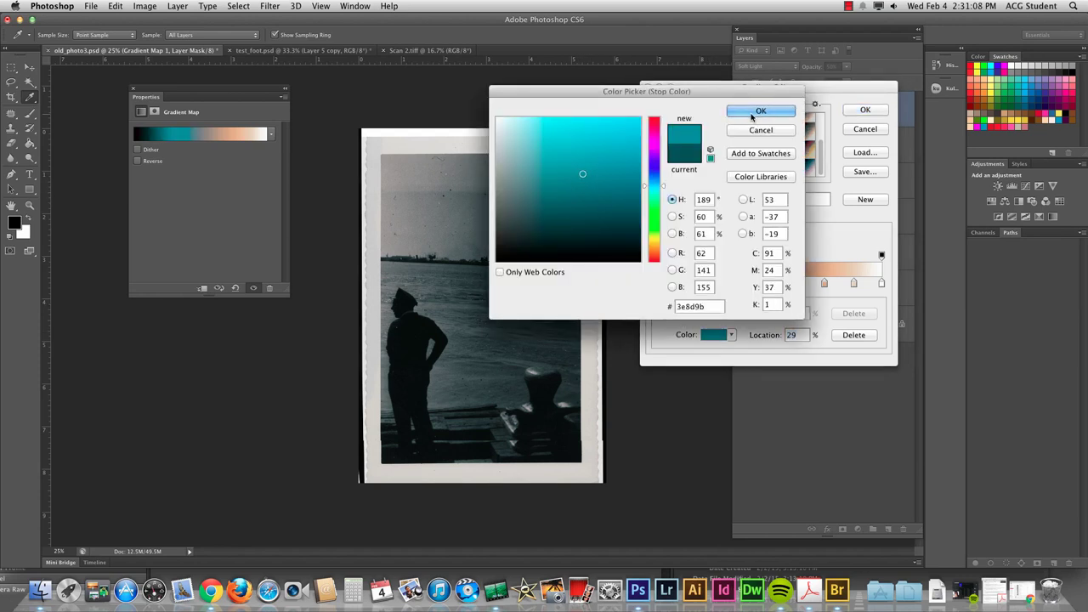
left_click(760, 111)
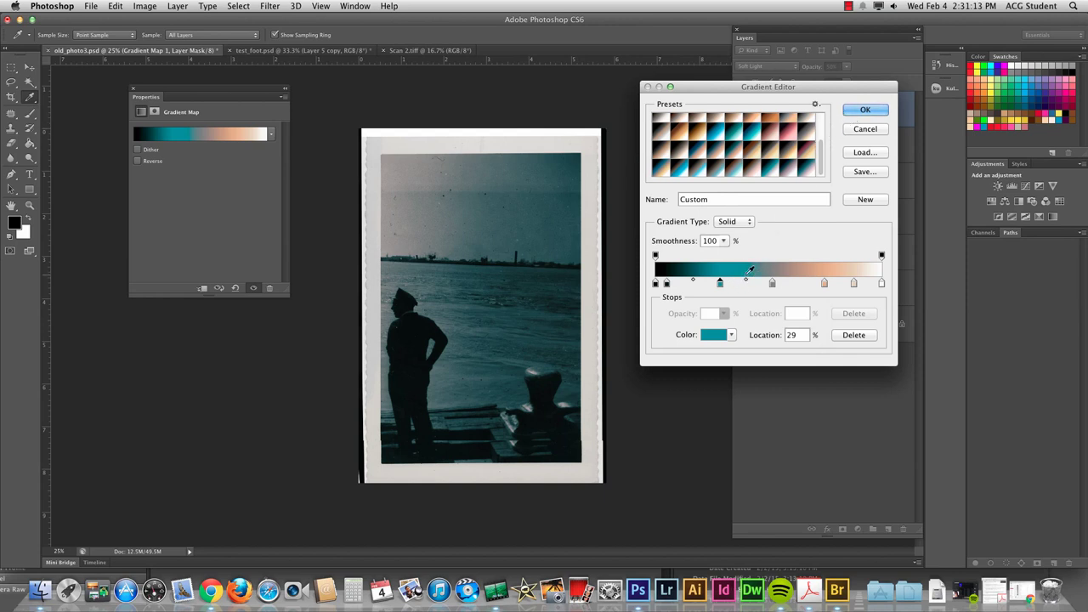
left_click(864, 112)
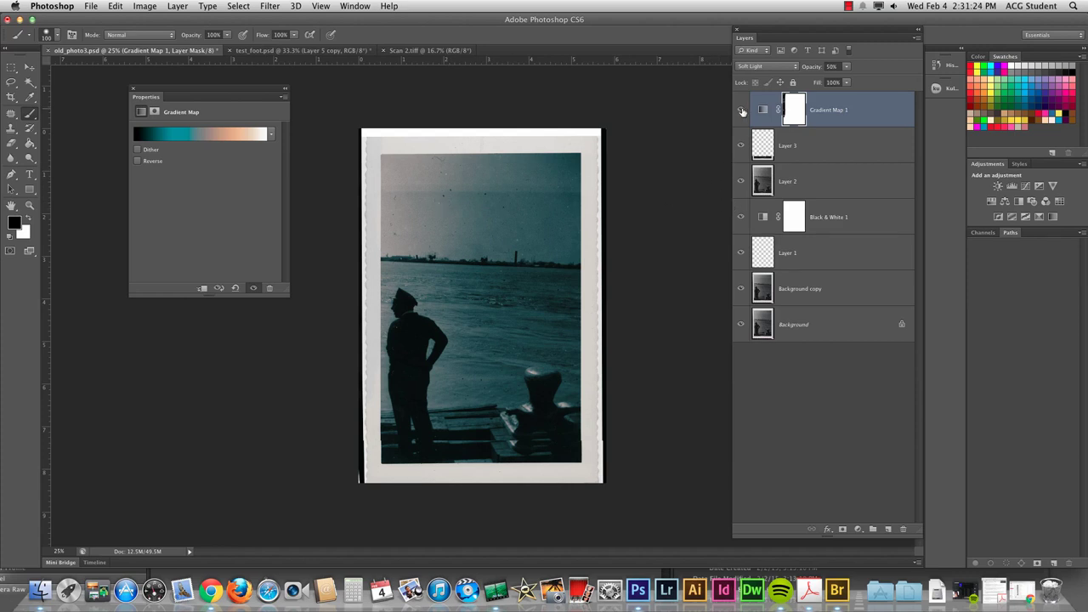
Step: Hide Gradient Map 1 and draw a short, downward green-to-pink linear gradient near the horizon on a new top layer
left_click(741, 110)
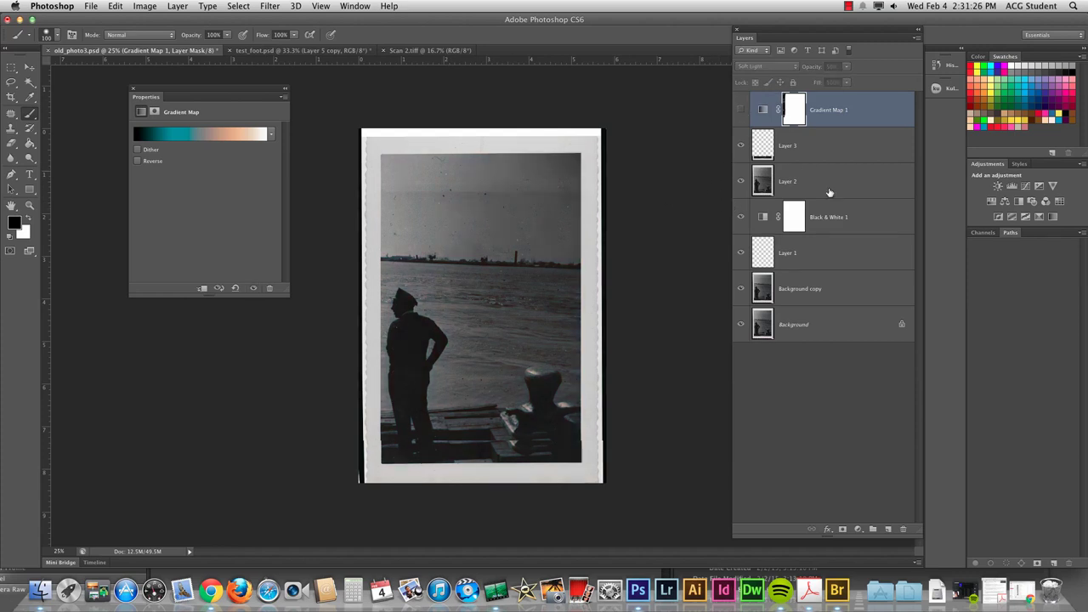
left_click(888, 528)
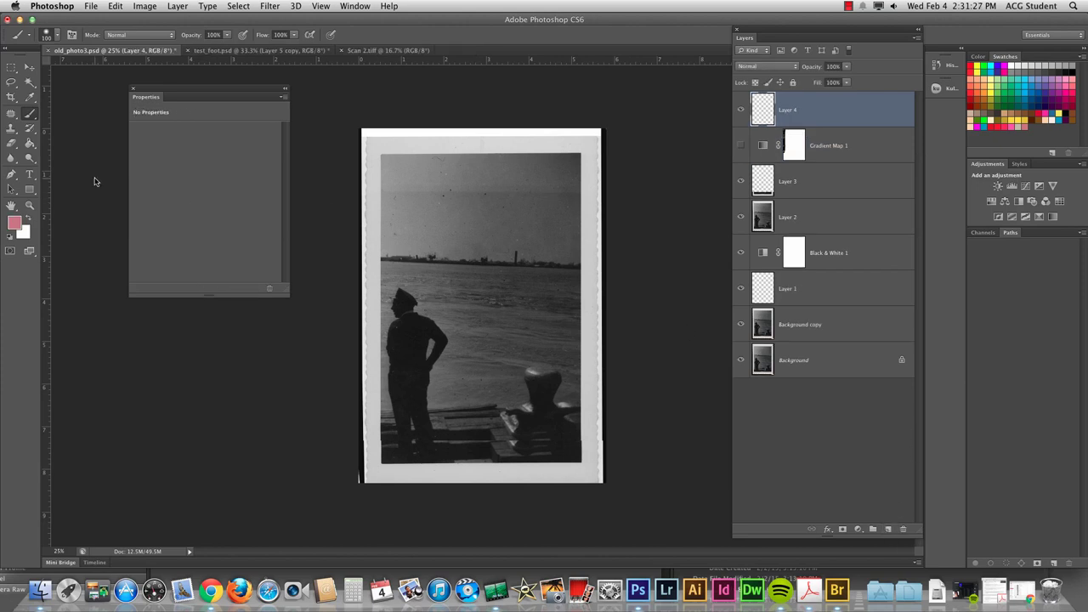
left_click(31, 145)
left_click(69, 142)
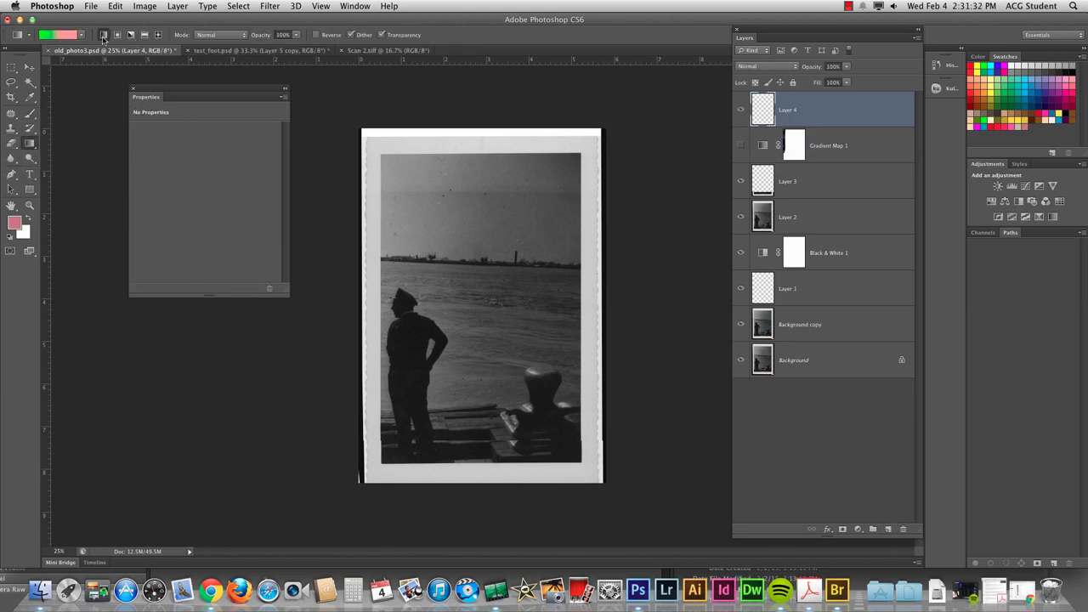
left_click_drag(463, 242, 457, 289)
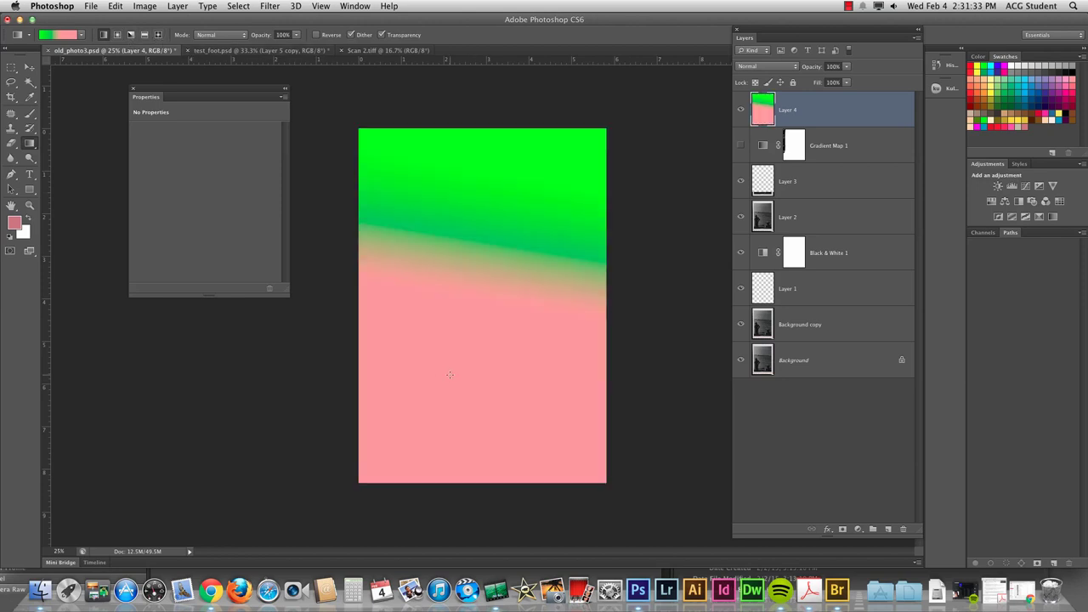
Step: Set the green-to-pink layer's blending mode to Soft Light, and hide it in favor of Gradient Map 1
left_click(762, 68)
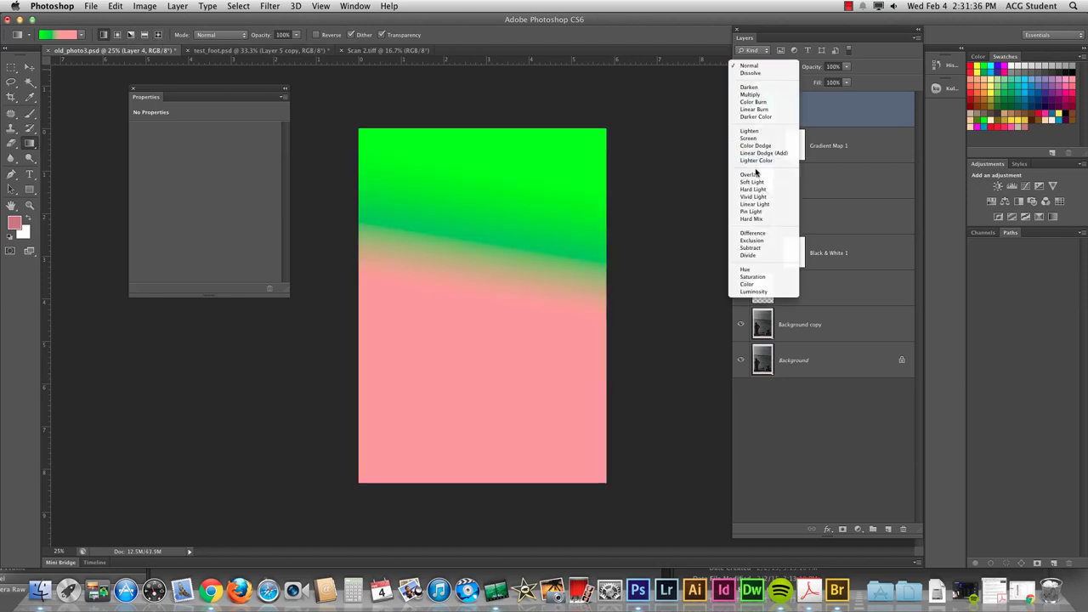
left_click(757, 179)
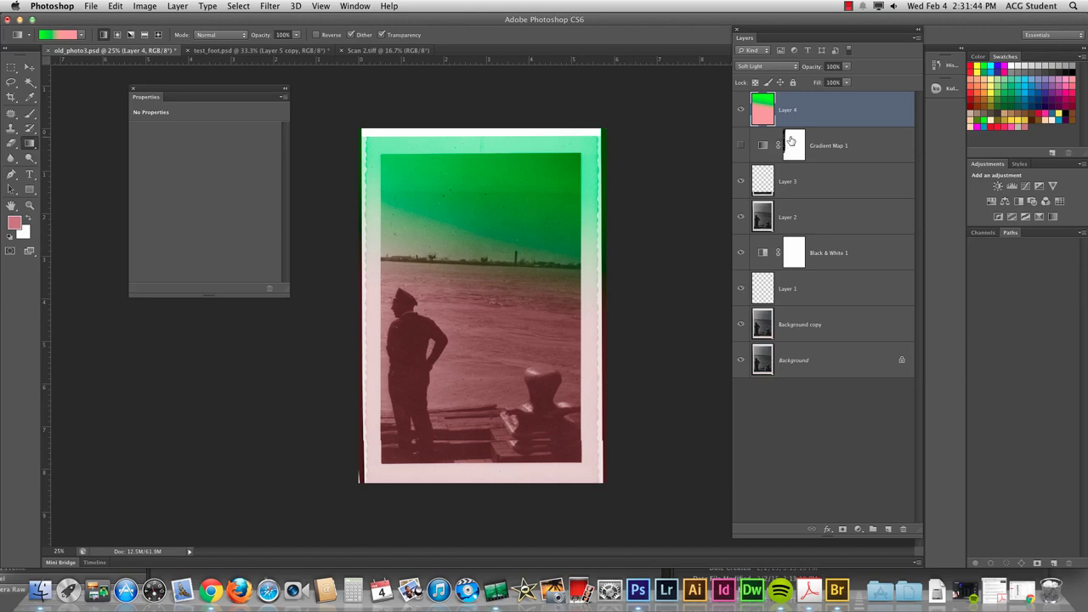
left_click(741, 111)
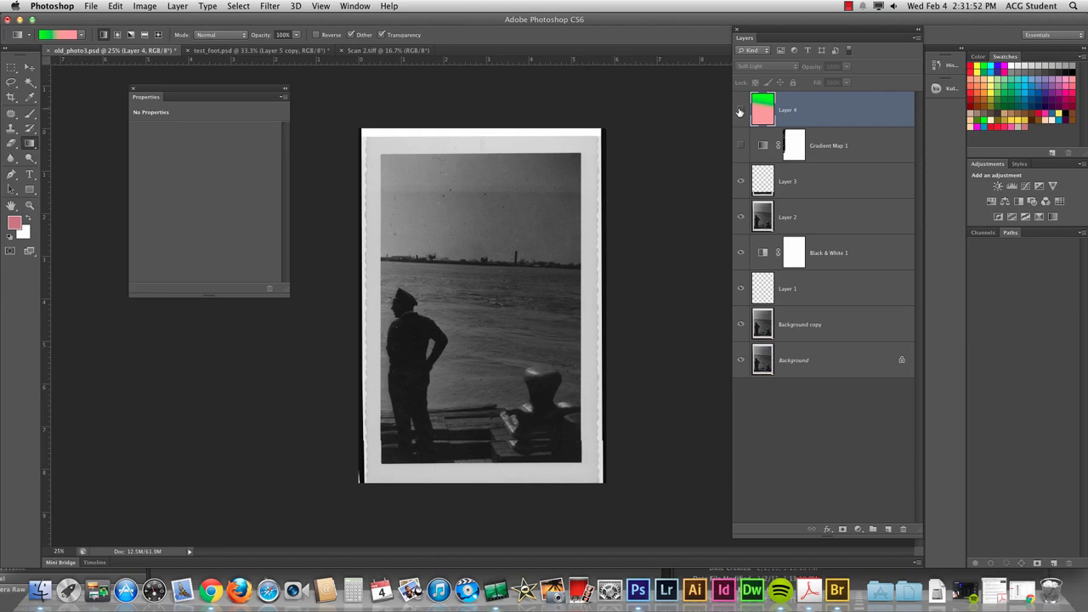
left_click(740, 147)
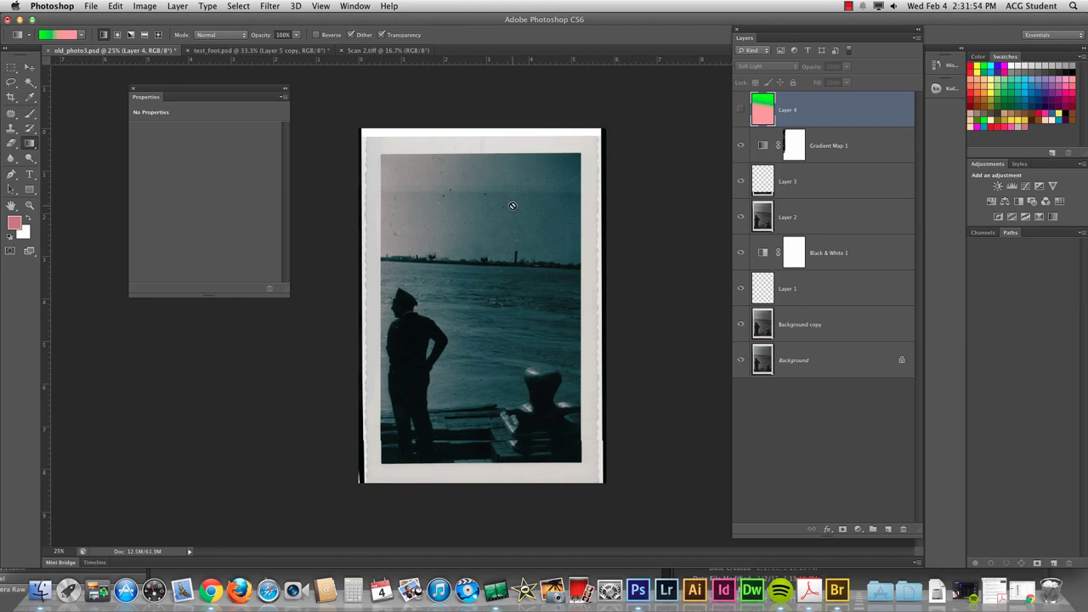
Step: Add a new layer directly above Layer 2 and name it dodging
left_click(779, 219)
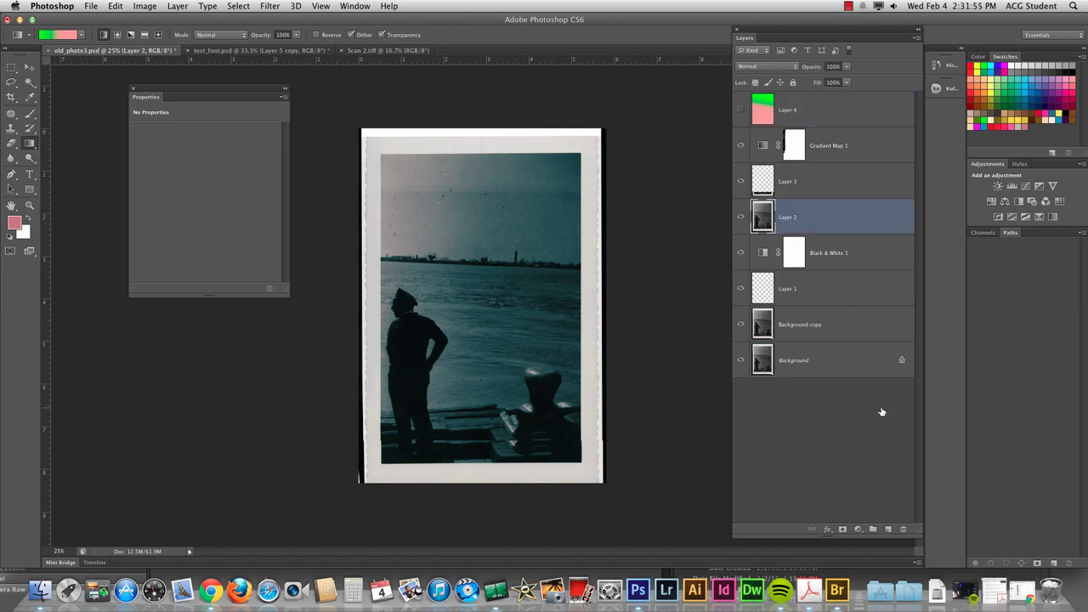
left_click(889, 529)
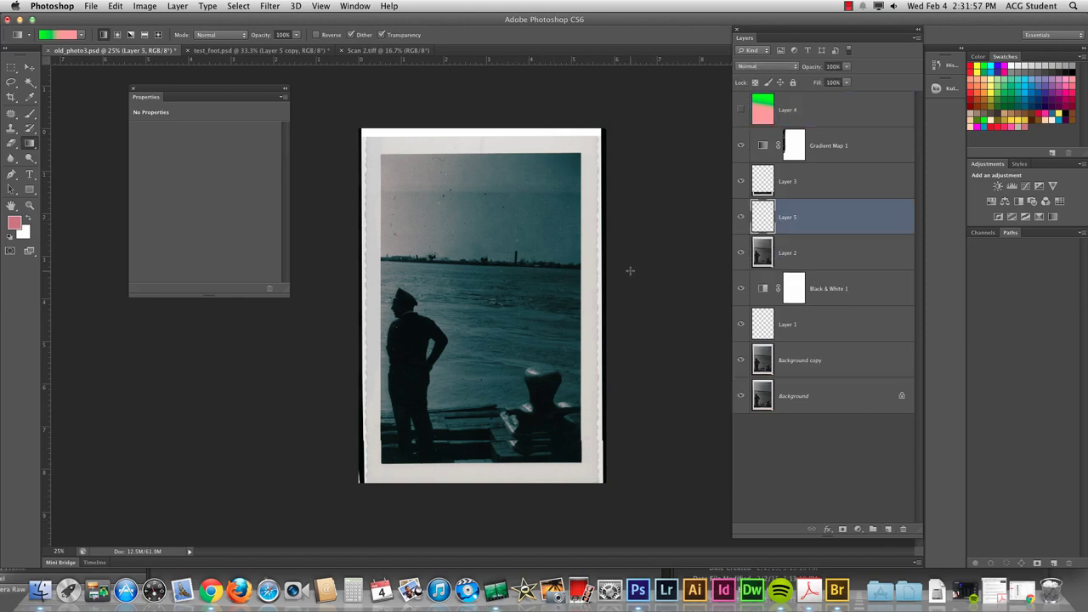
key("b")
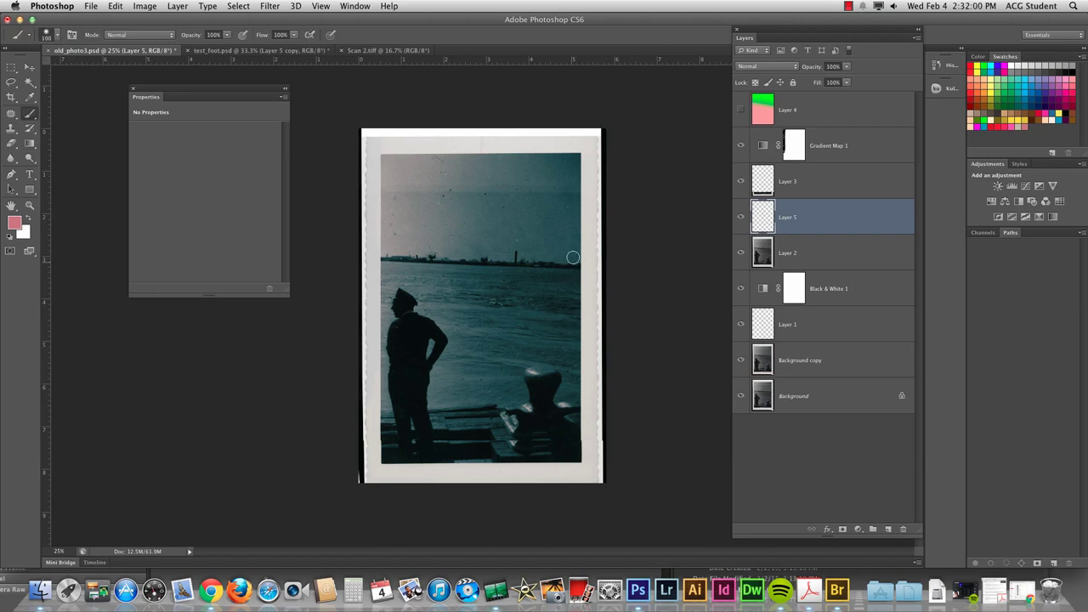
key("bracketright")
key("bracketright")
key("bracketright")
double_click(790, 217)
type("do")
key("Return")
Step: Paint white with a large soft brush over the right half of the photo on the dodging layer
key("bracketright")
key("bracketright")
key("bracketright")
key("bracketright")
key("bracketright")
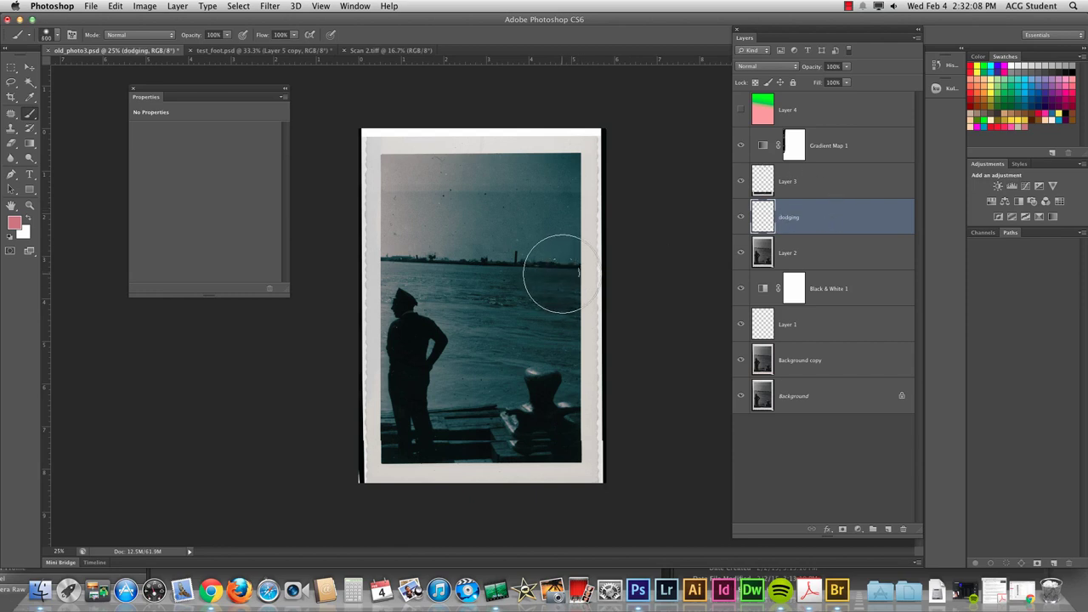
key("d")
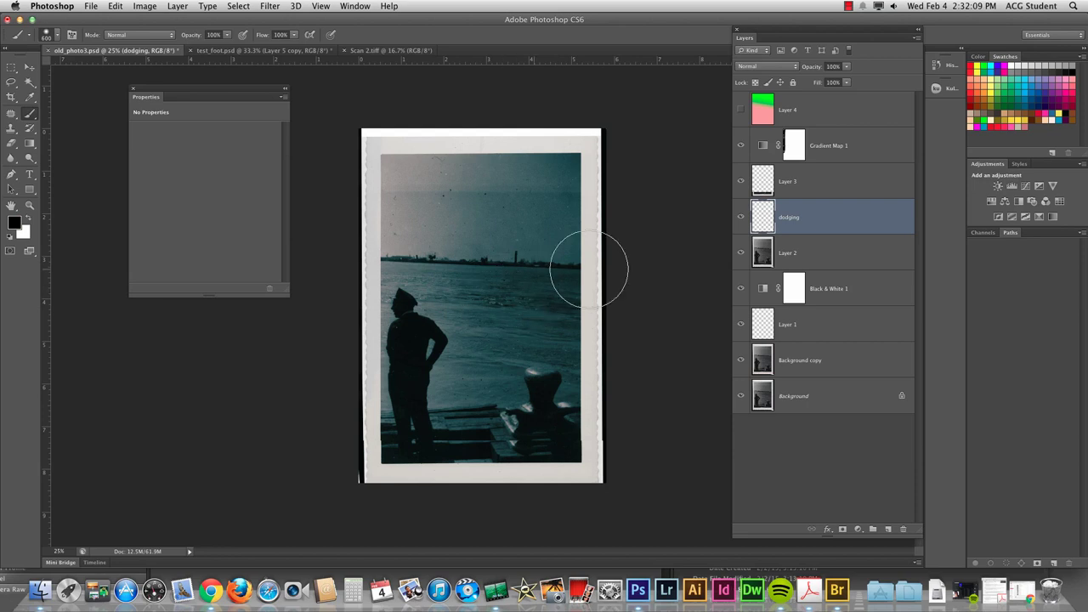
key("x")
mouse_move(590, 269)
left_mouse_down()
mouse_move(539, 179)
mouse_move(474, 231)
mouse_move(576, 326)
mouse_move(569, 404)
mouse_move(502, 404)
left_mouse_up()
Step: Hide Layer 4, Gradient Map 1 and Layer 3 above the dodging layer
left_click(741, 180)
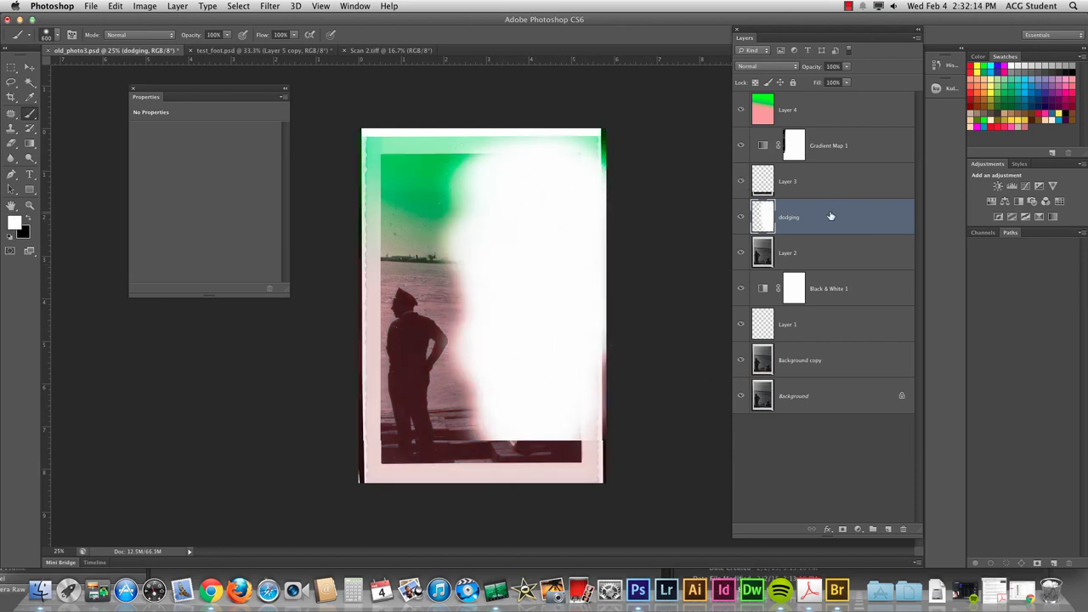
left_click(739, 110)
left_click(741, 145)
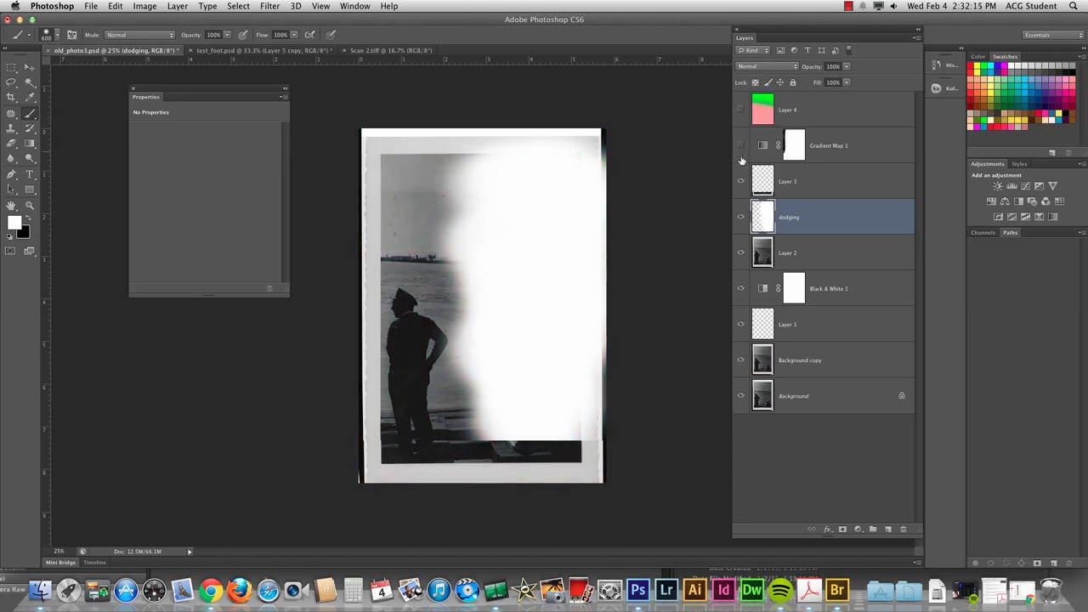
left_click(741, 180)
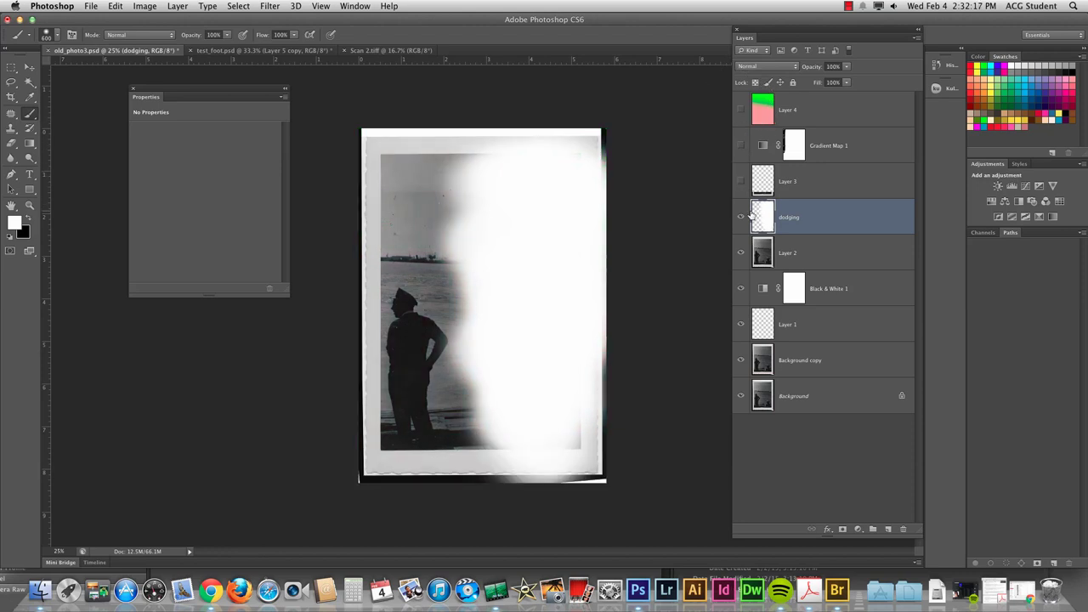
Step: Set the dodging layer's blending mode to Soft Light and lower its opacity to 26%
left_click(772, 68)
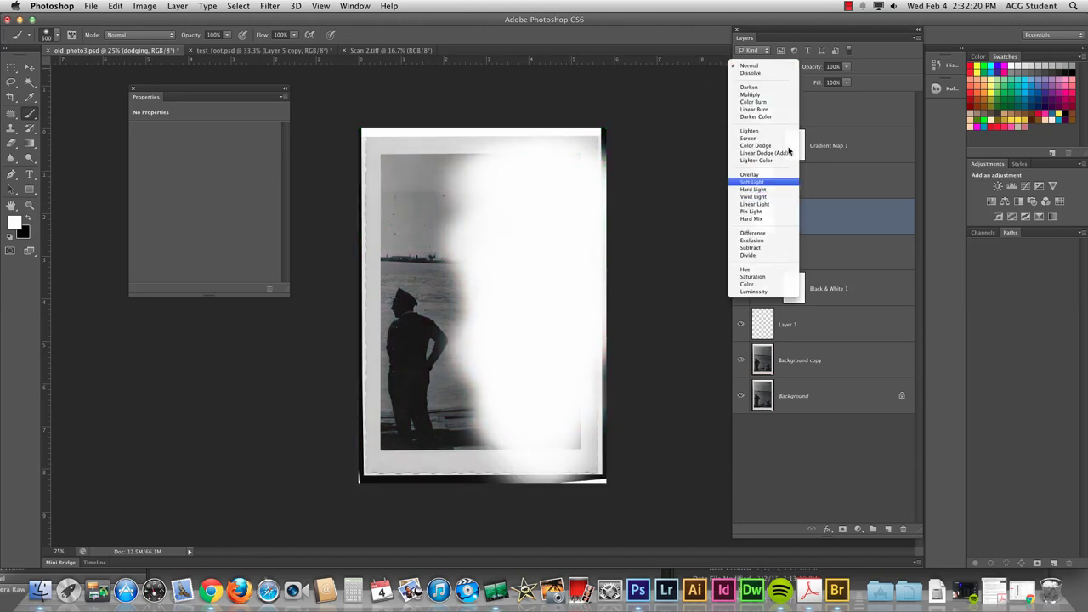
key("Return")
left_click_drag(814, 70, 789, 71)
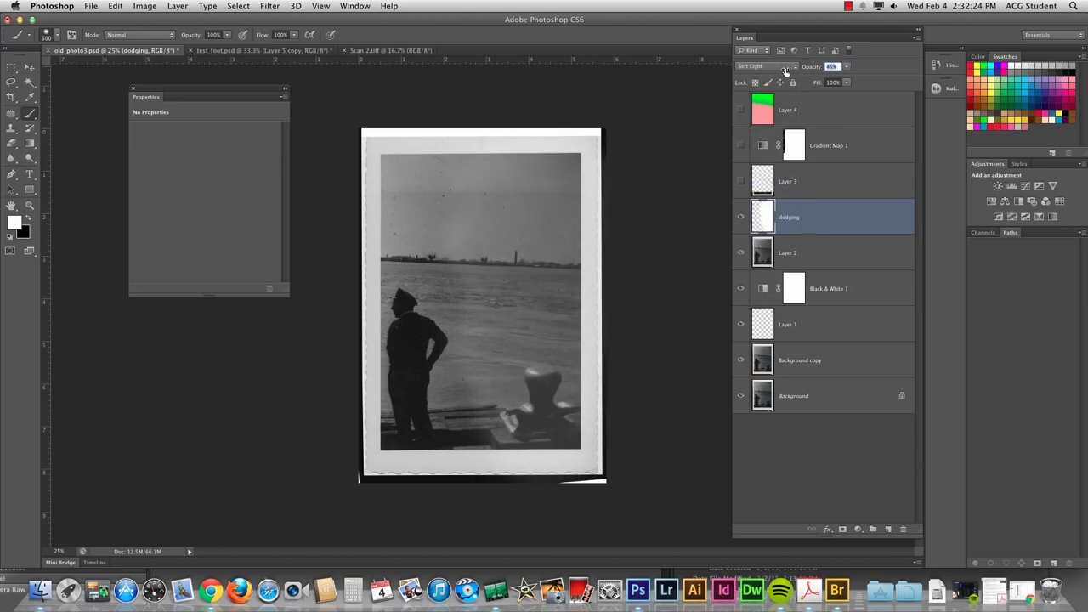
left_click_drag(783, 72, 801, 71)
Step: Show Gradient Map 1 and paint white over the left part of the sky on the dodging layer
left_click(741, 145)
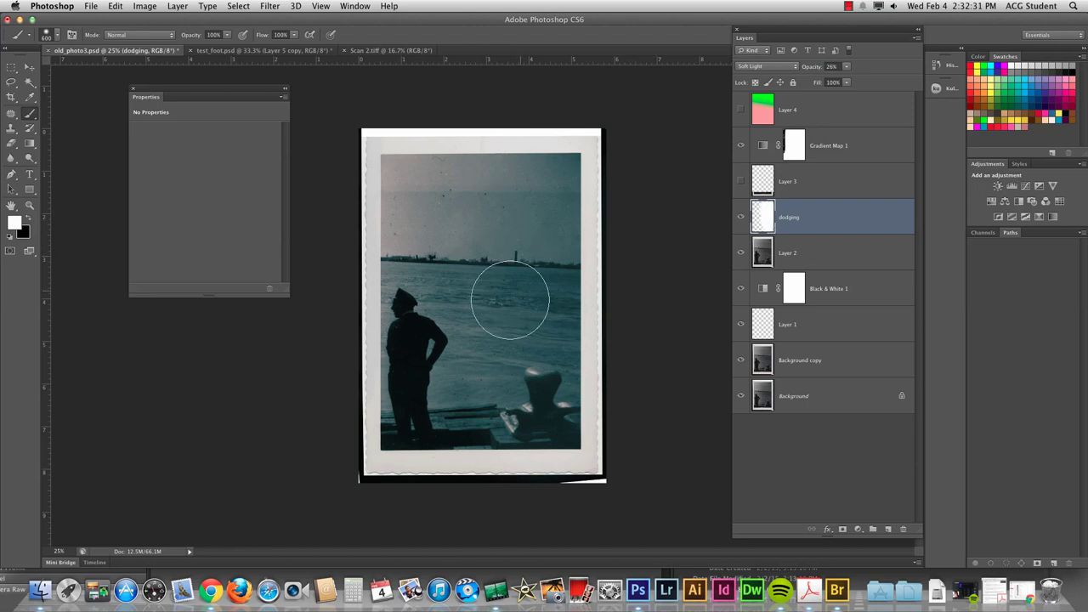
left_click_drag(432, 234, 433, 179)
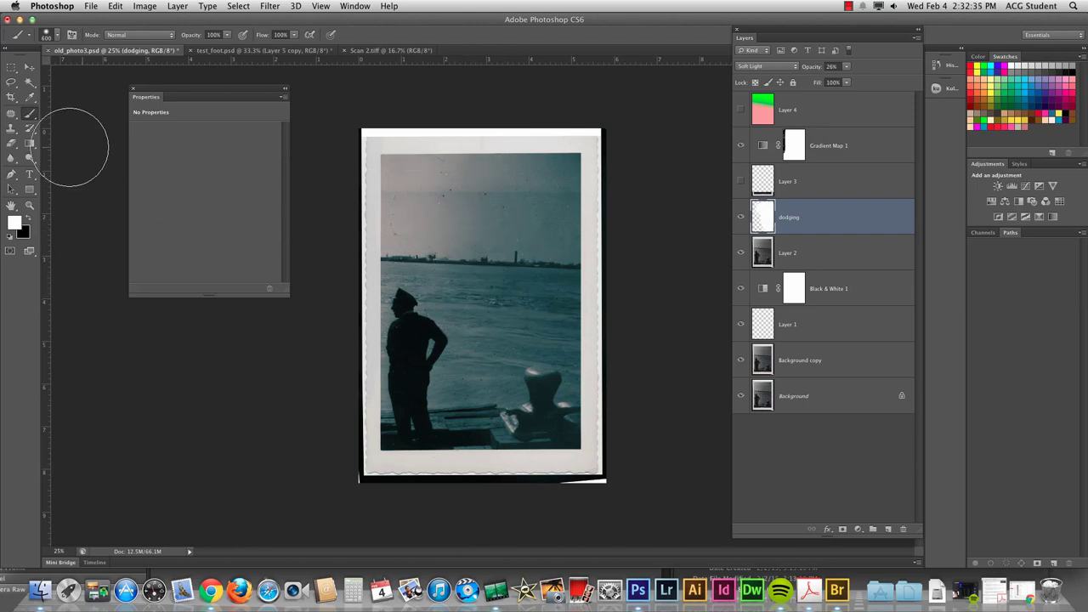
Step: Partially erase the dodging layer's white across the water and bollard with a 1000 px eraser at 40% opacity
key("e")
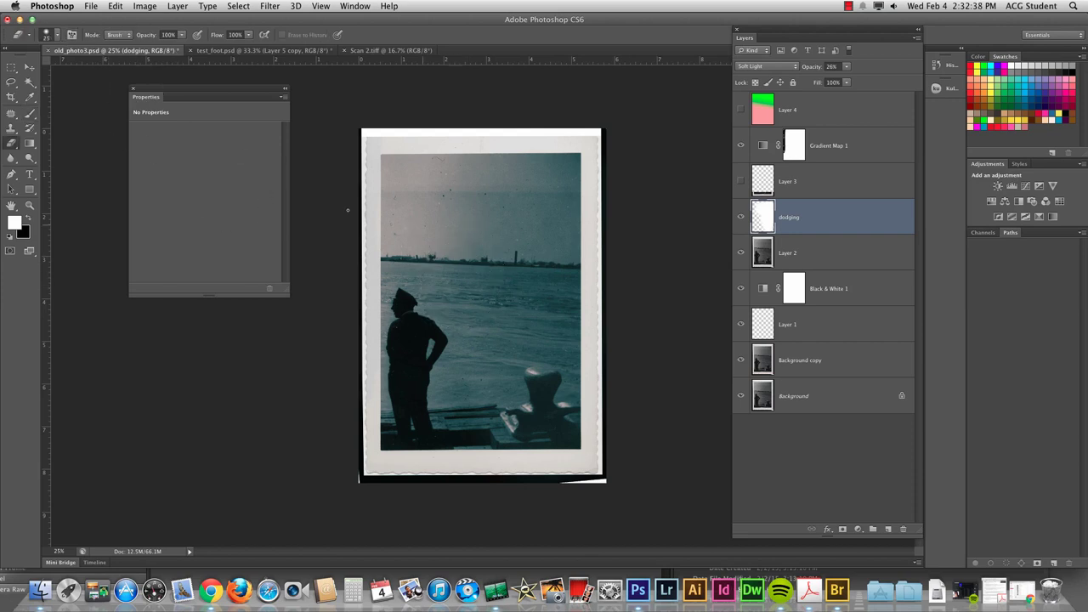
left_click(161, 34)
type("40")
key("Return")
key("bracketright")
key("bracketright")
key("bracketright")
key("bracketright")
key("bracketright")
key("bracketright")
key("bracketright")
key("bracketright")
key("bracketright")
key("bracketright")
mouse_move(562, 241)
left_mouse_down()
mouse_move(559, 190)
mouse_move(566, 239)
mouse_move(466, 387)
mouse_move(469, 246)
mouse_move(437, 176)
mouse_move(433, 357)
left_mouse_up()
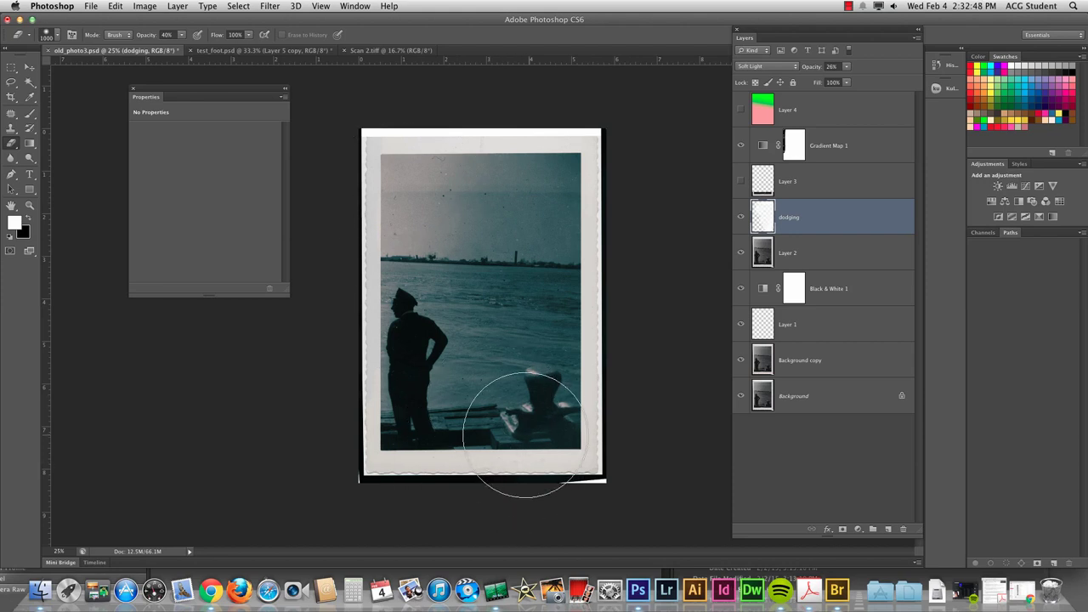
key("x")
key("x")
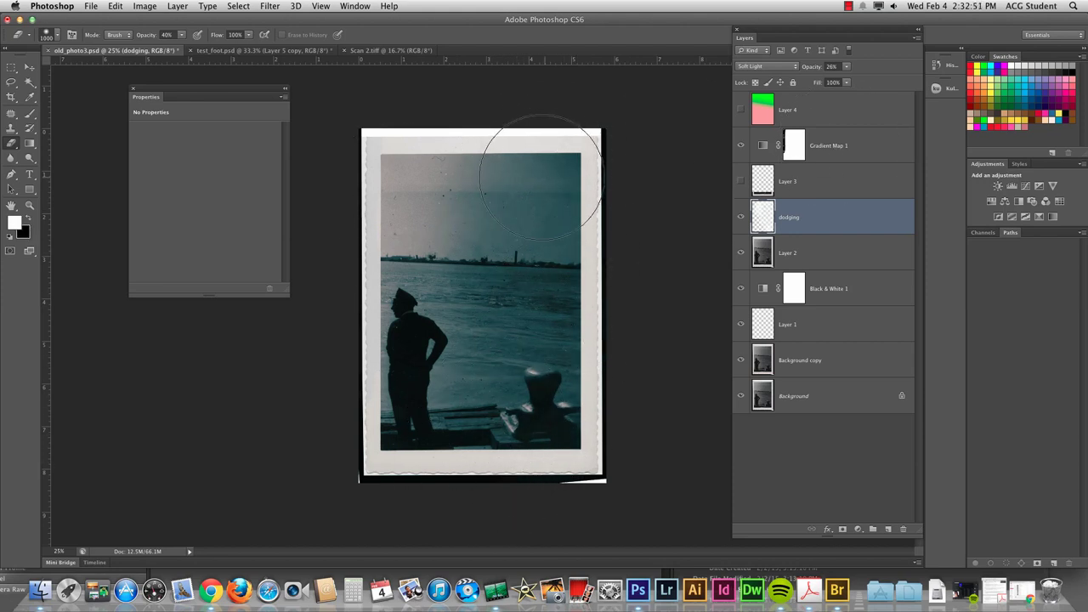
Step: Repaint white over the right side of the dodging layer, and compare the photo with and without the dodging and gradient map
key("b")
mouse_move(559, 414)
left_mouse_down()
mouse_move(542, 357)
mouse_move(387, 287)
mouse_move(487, 159)
mouse_move(491, 200)
mouse_move(586, 325)
left_mouse_up()
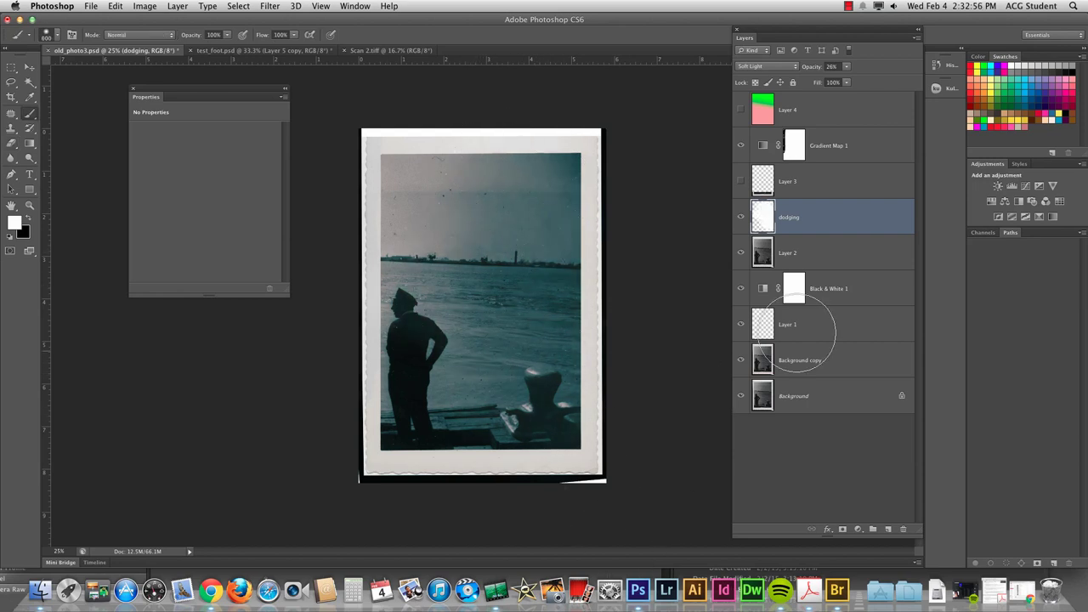
left_click(741, 220)
left_click(741, 220)
left_click(740, 145)
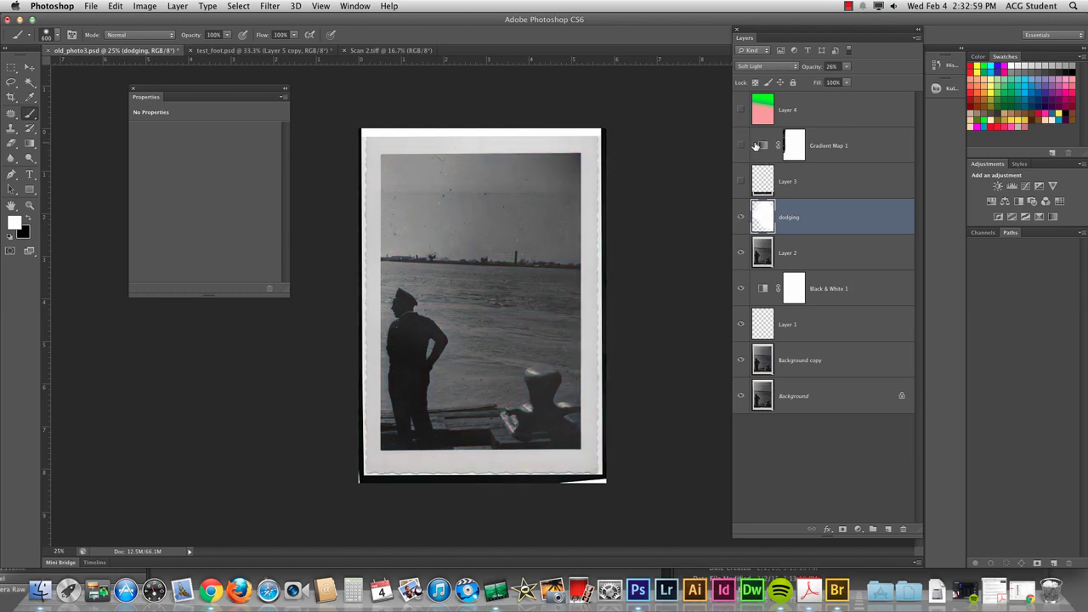
left_click(741, 145)
Step: Paint black on Gradient Map 1's mask over the right-hand sky and water, and hide the layer
left_click(795, 149)
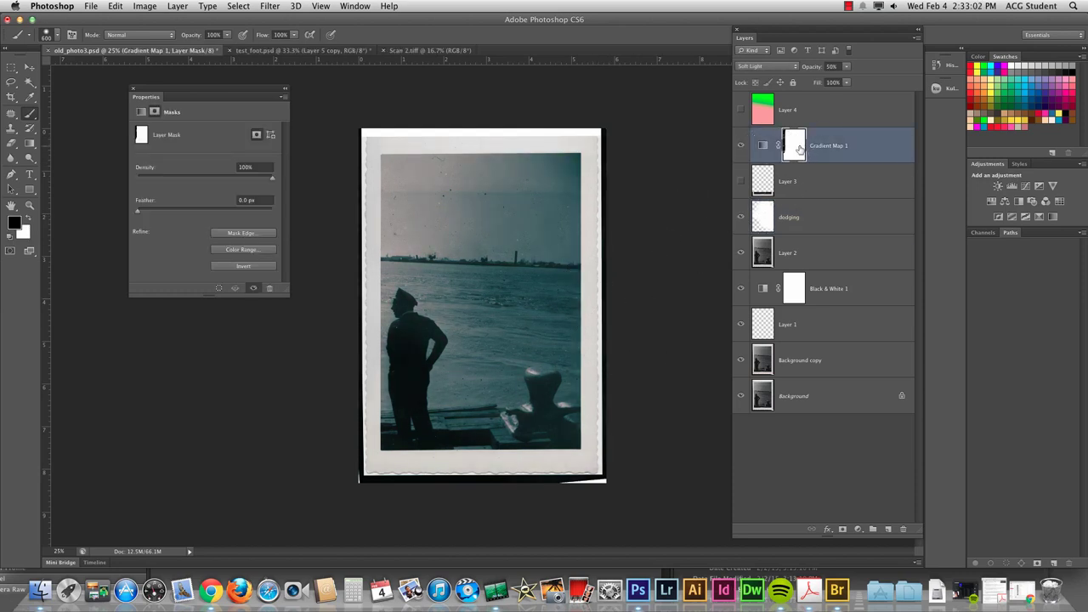
mouse_move(513, 343)
left_mouse_down()
mouse_move(543, 318)
mouse_move(522, 251)
mouse_move(580, 178)
mouse_move(654, 177)
left_mouse_up()
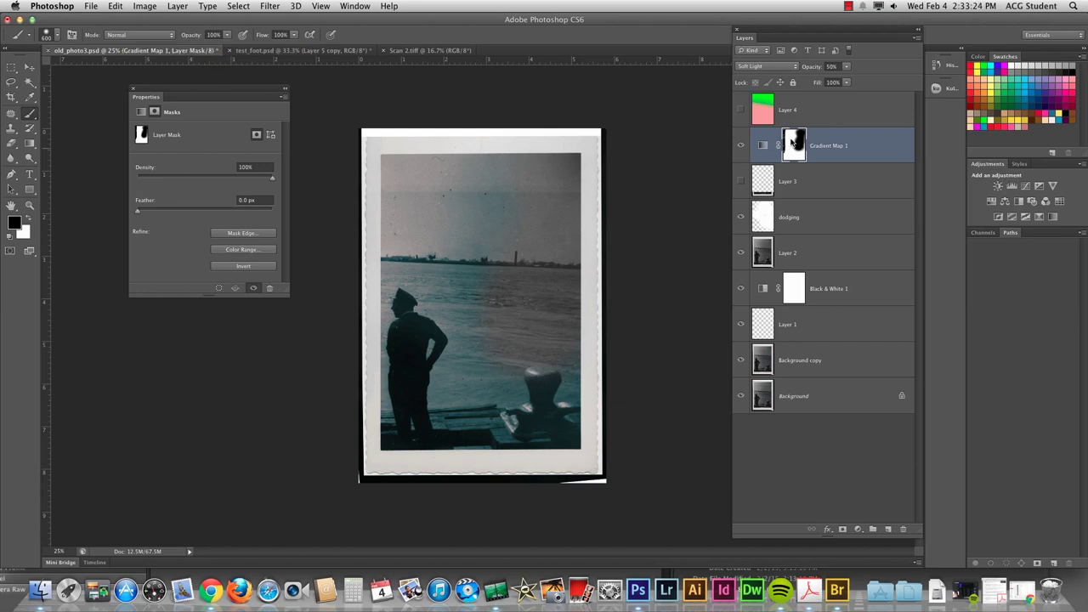
left_click(741, 148)
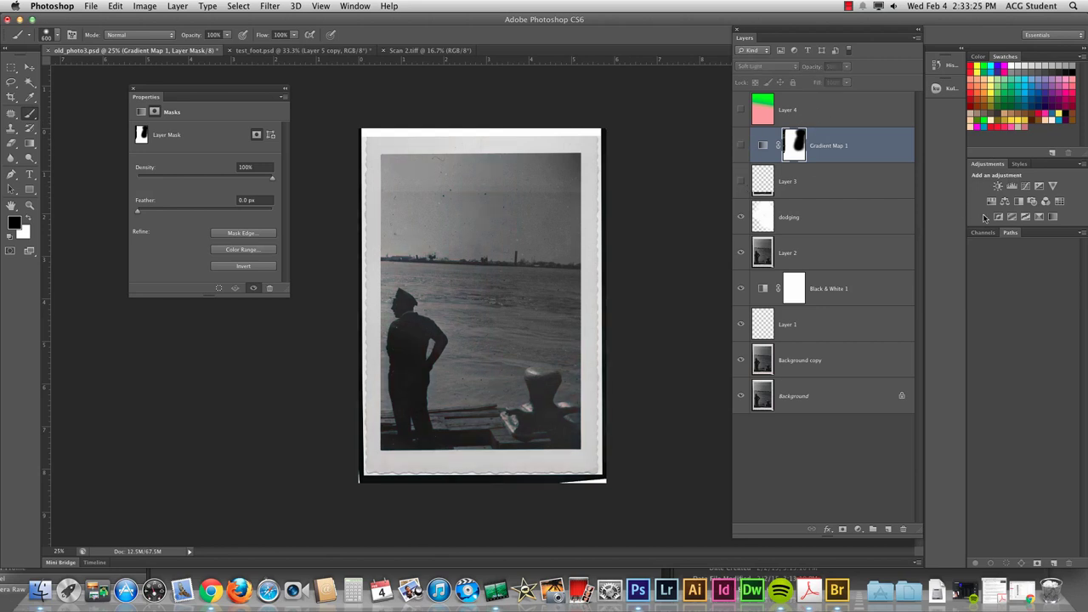
Step: Add a Color Lookup adjustment layer above Gradient Map 1 and apply the FallColors.look 3D LUT
left_click(1060, 201)
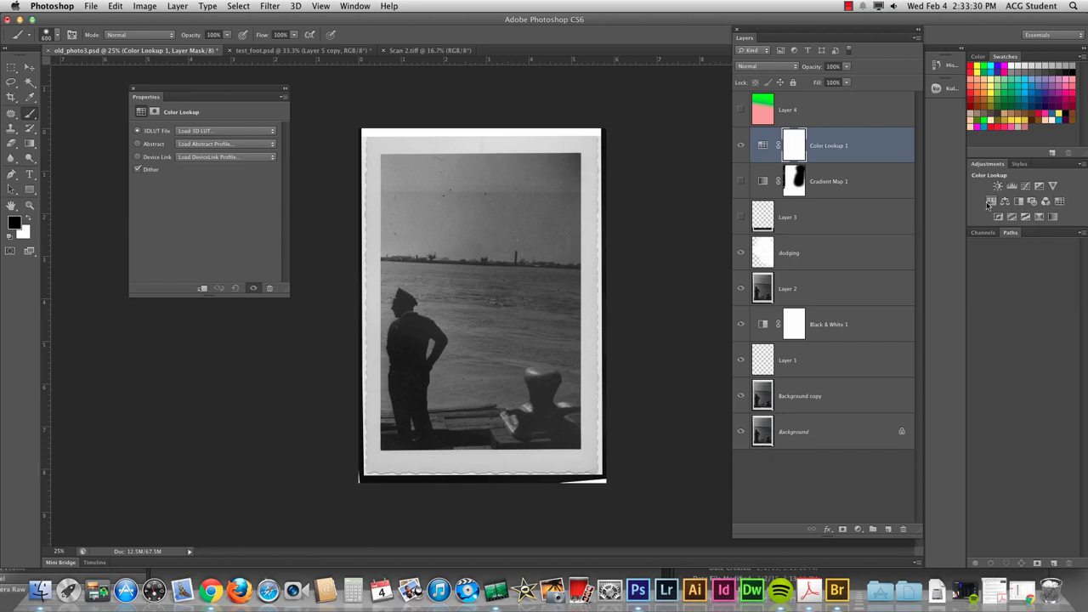
left_click(206, 132)
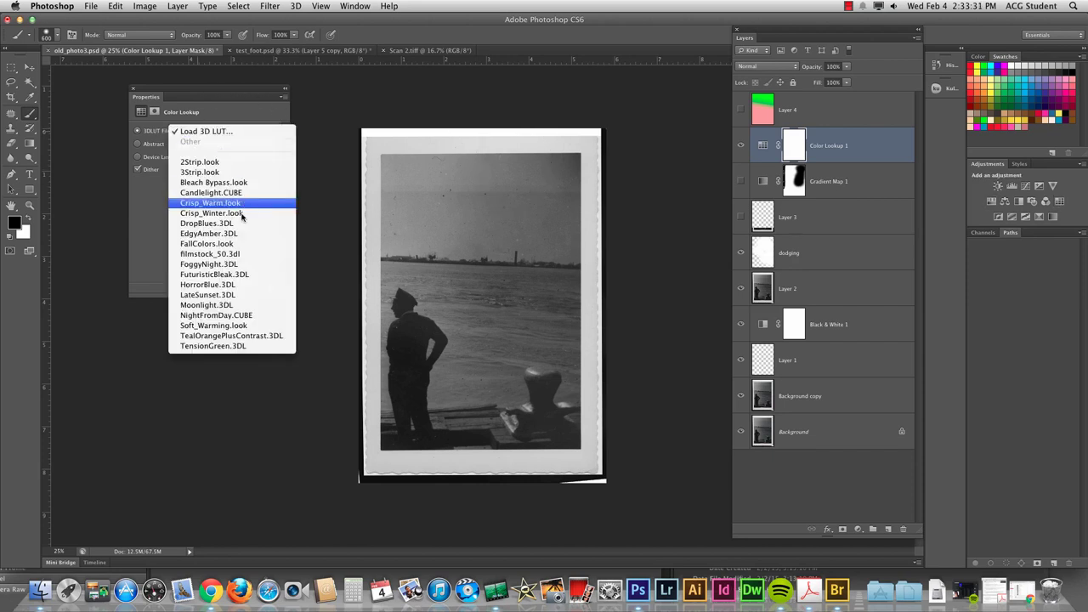
left_click(212, 244)
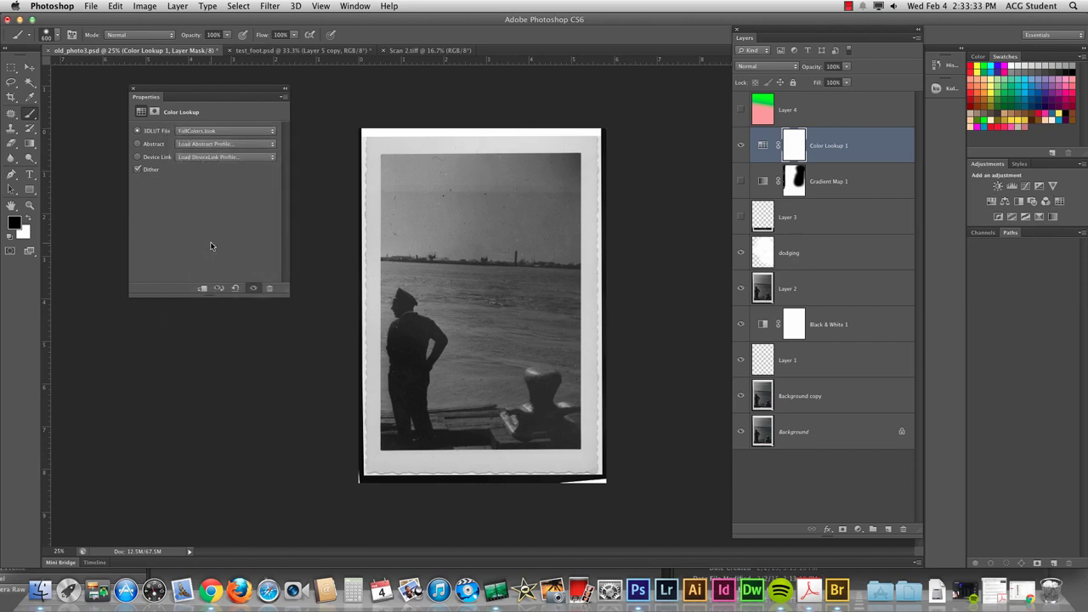
Step: Try the Moonlight.3DL, TensionGreen.3DL and FuturisticBleak.3DL looks on the Color Lookup layer
left_click(204, 133)
left_click(204, 193)
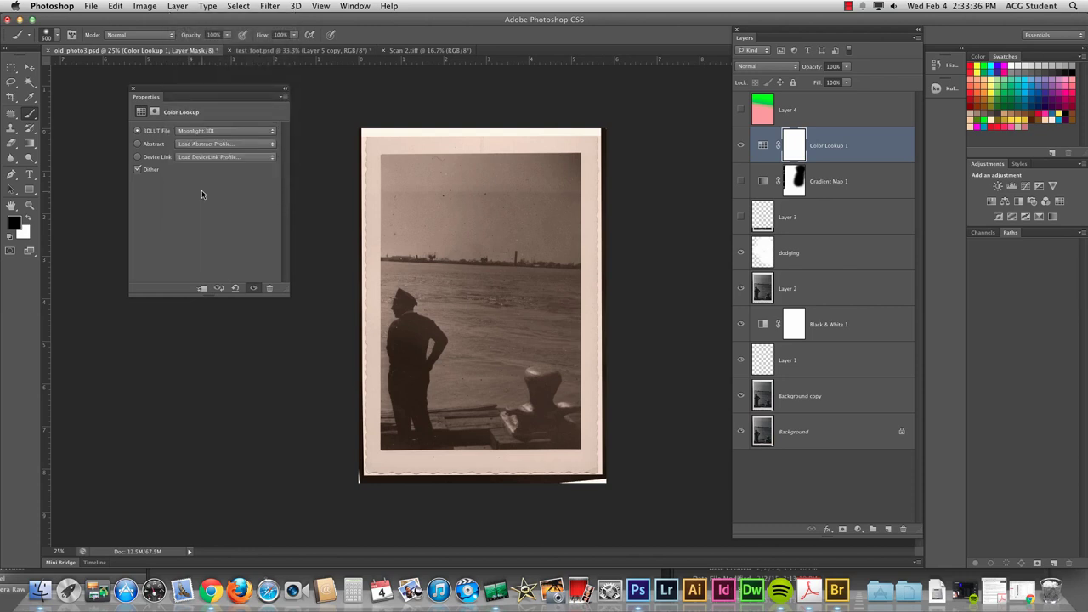
left_click(207, 133)
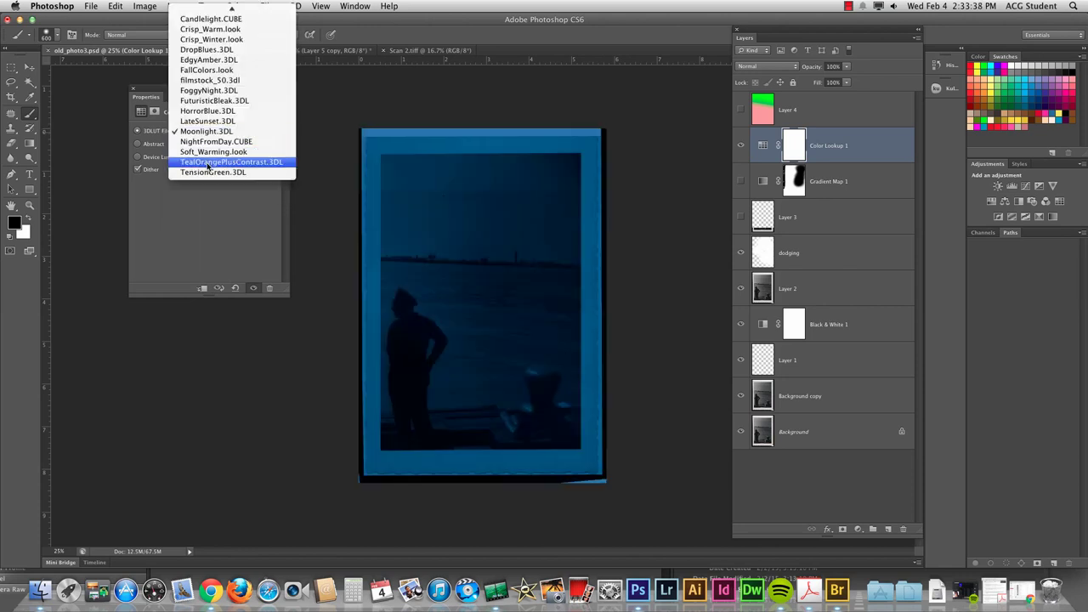
left_click(205, 174)
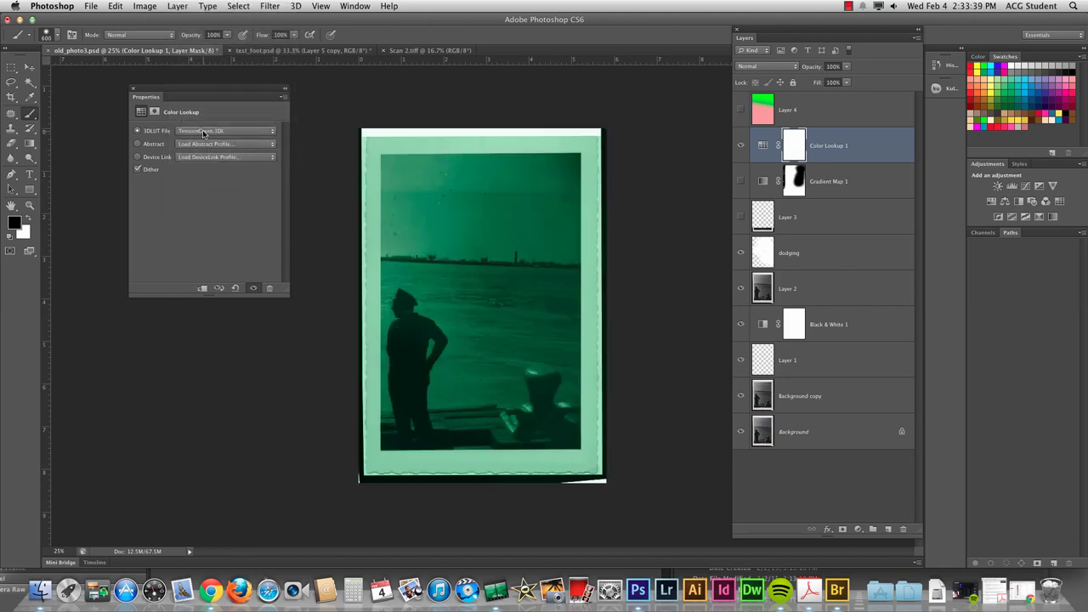
left_click(207, 133)
left_click(232, 61)
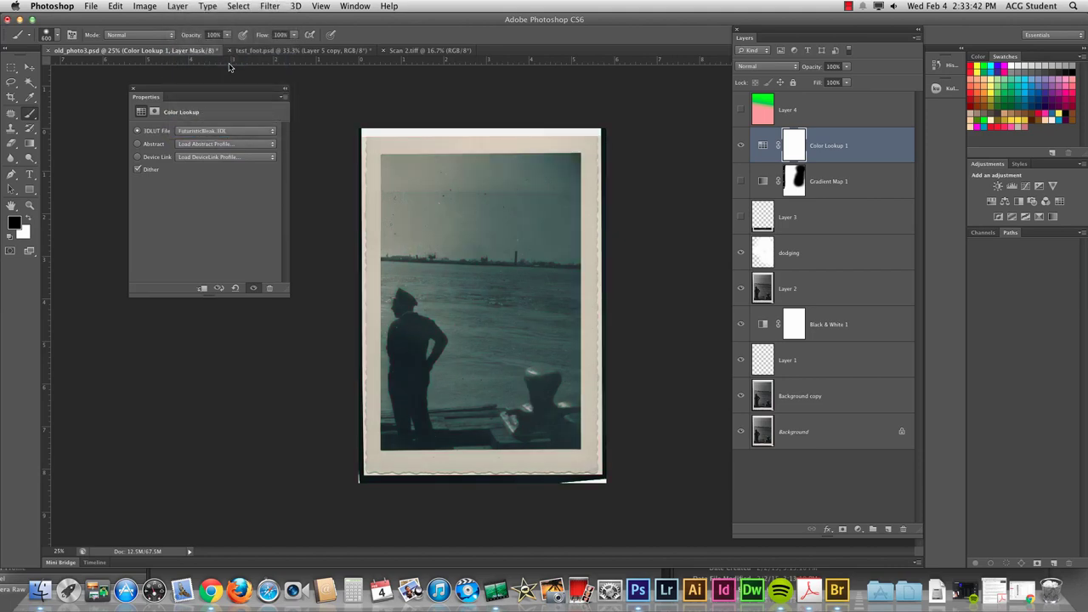
Step: Try the Crisp_Winter.look, Bleach Bypass.look and NightFromDay.CUBE 3D LUTs on the Color Lookup layer
left_click(209, 133)
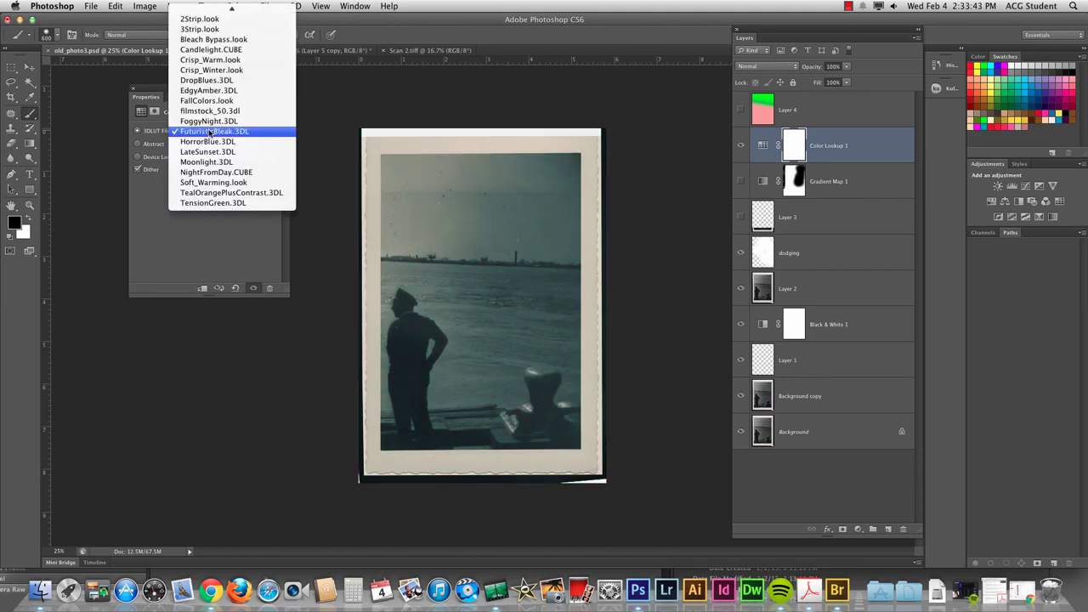
left_click(210, 70)
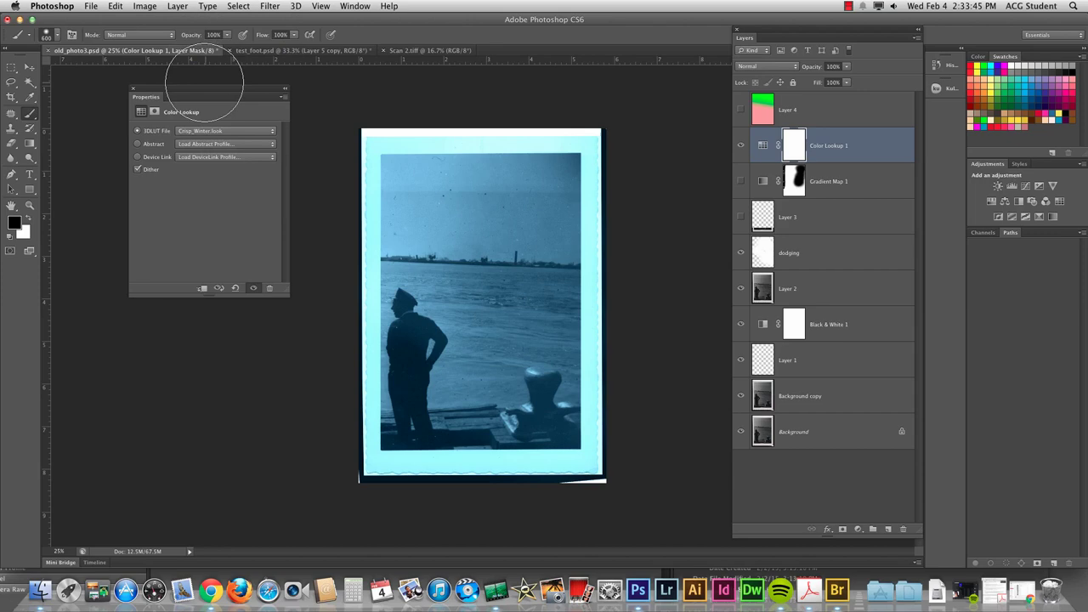
left_click(211, 132)
left_click(200, 101)
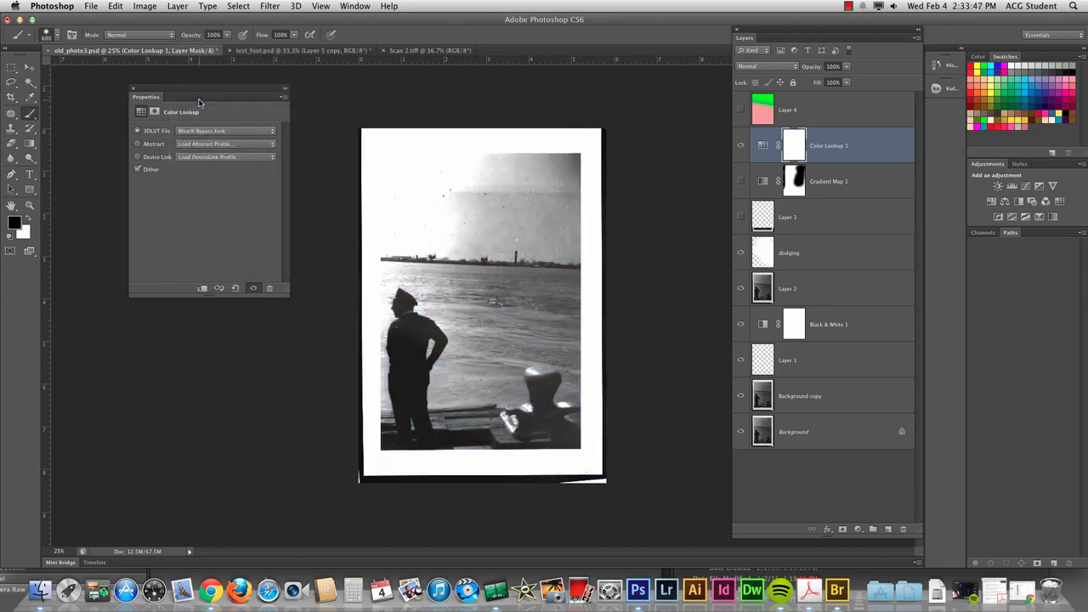
left_click(216, 133)
left_click(203, 265)
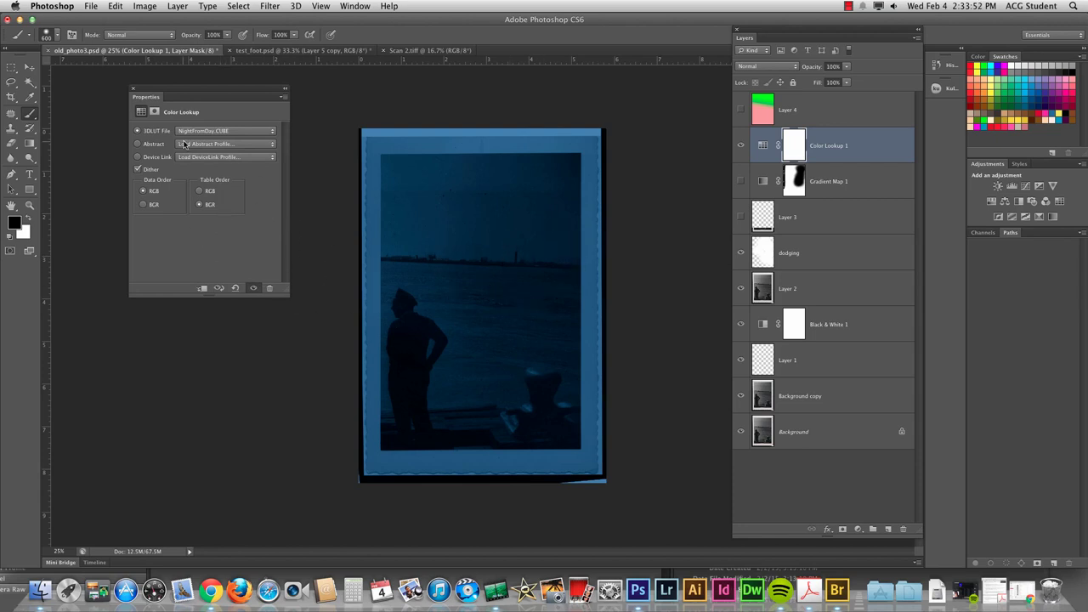
Step: Try the Green-Red and Gold-Crimson abstract profiles, and settle on the Smokey device link profile for the Color Lookup layer
left_click(185, 144)
left_click(195, 244)
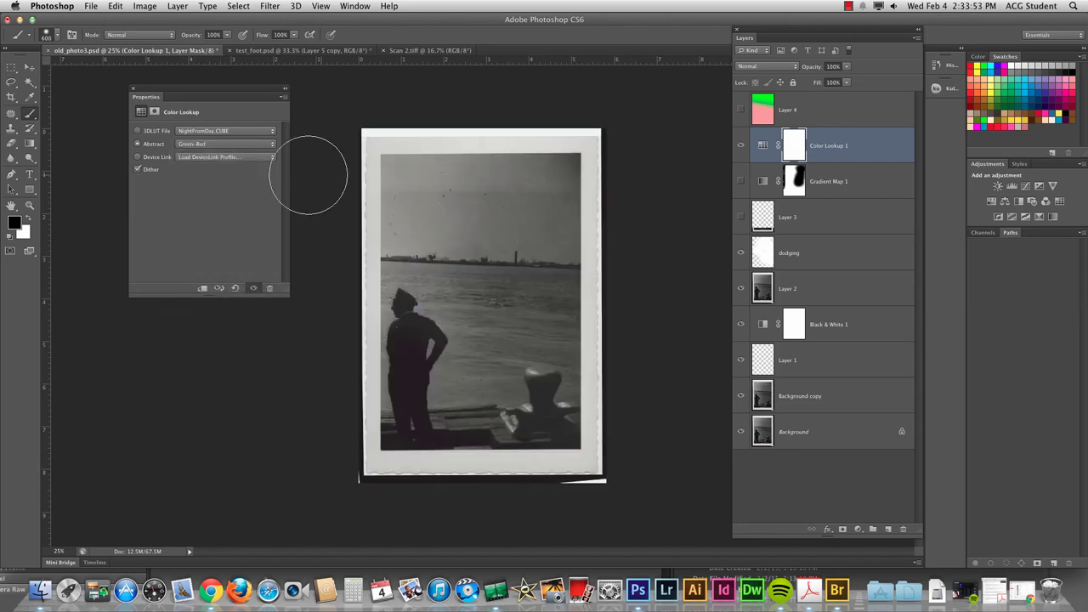
left_click(219, 144)
left_click(223, 127)
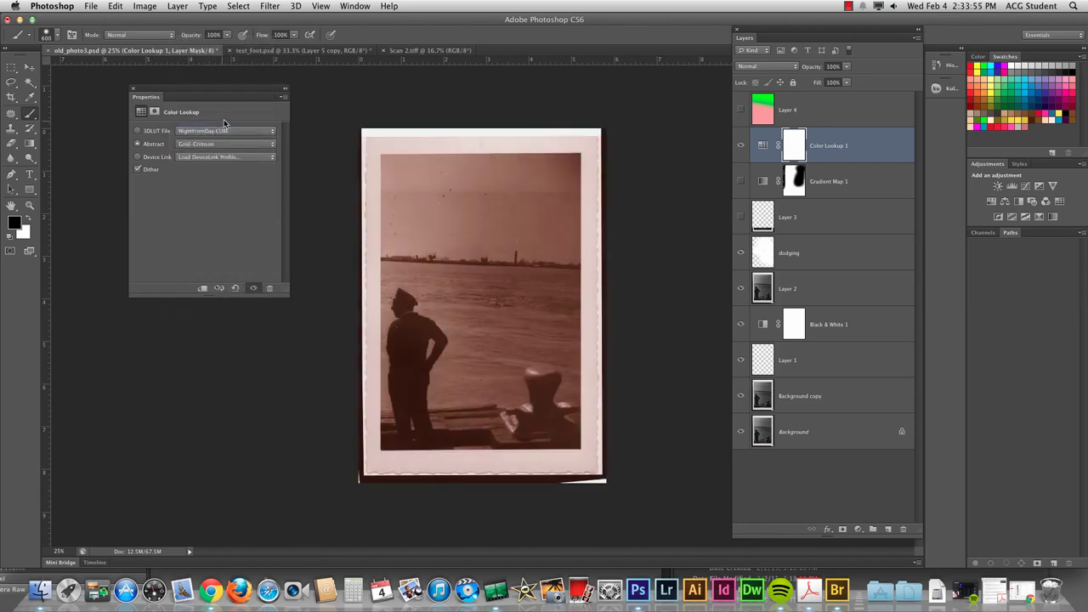
left_click(197, 161)
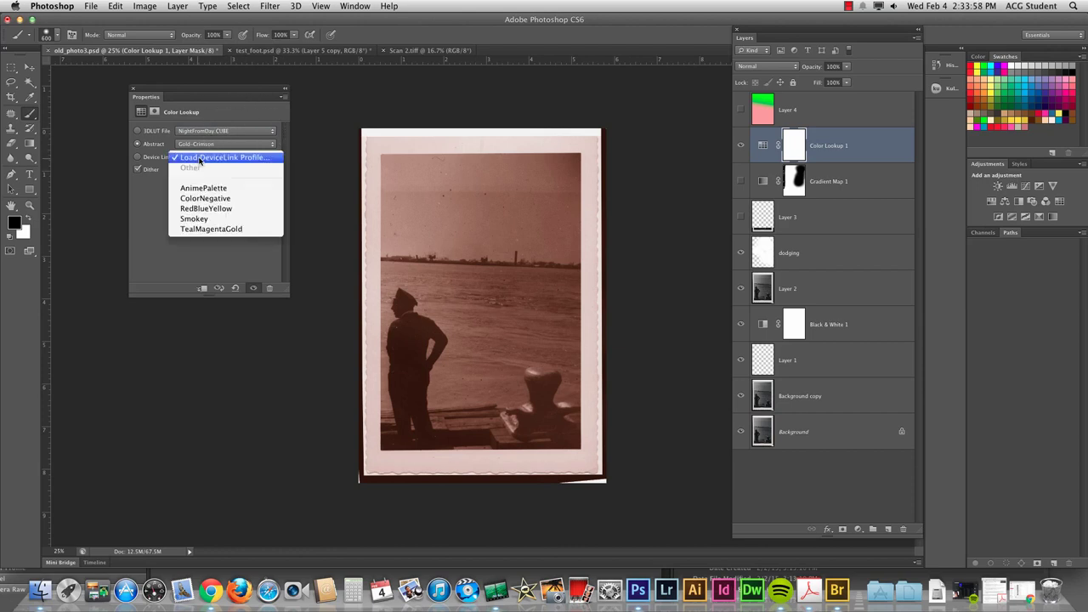
left_click(198, 223)
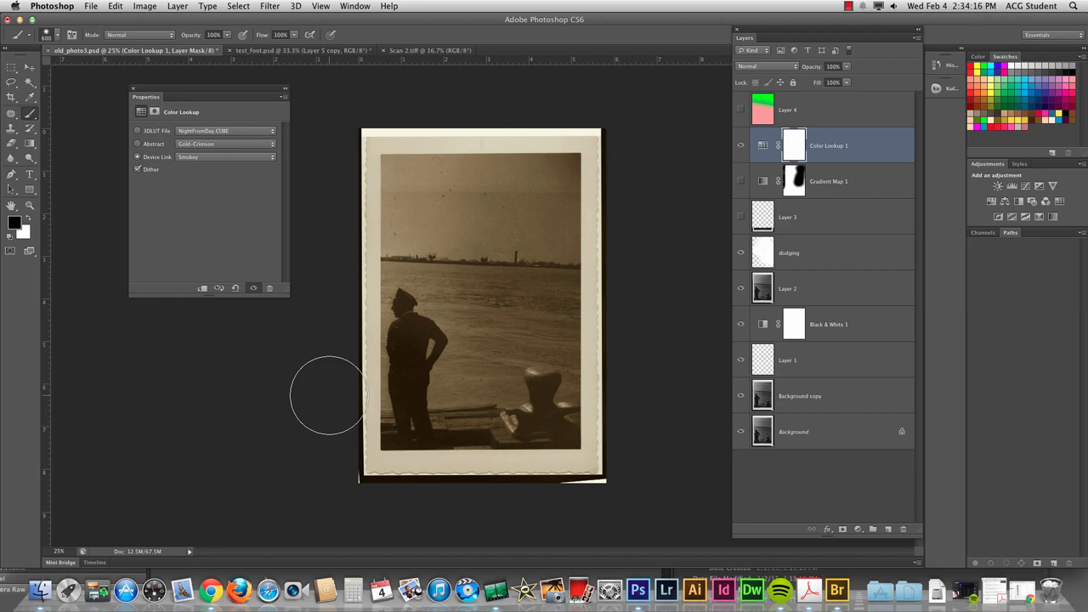
left_click(847, 6)
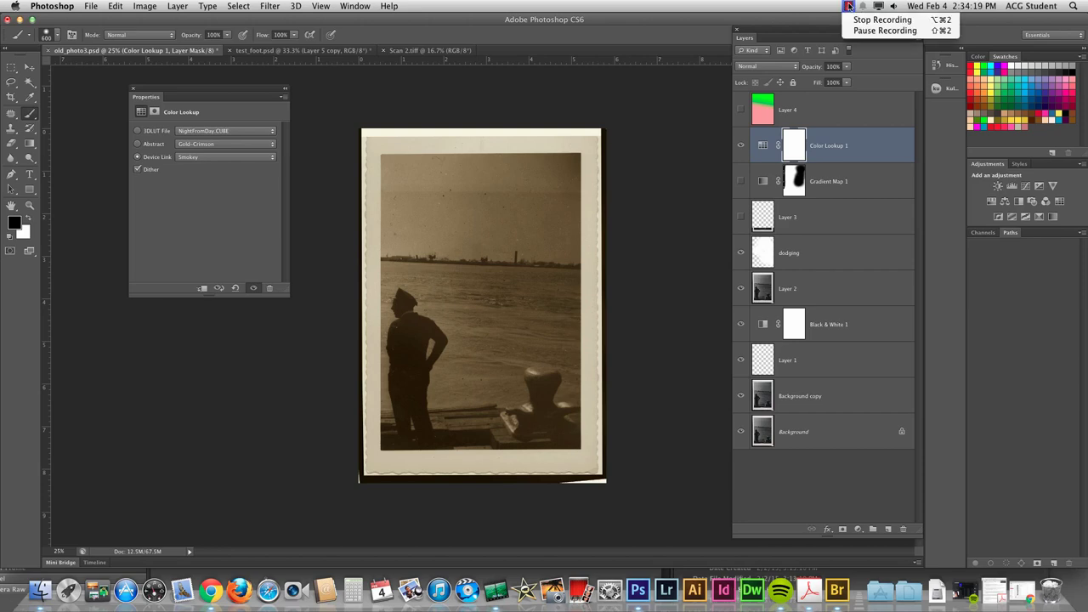